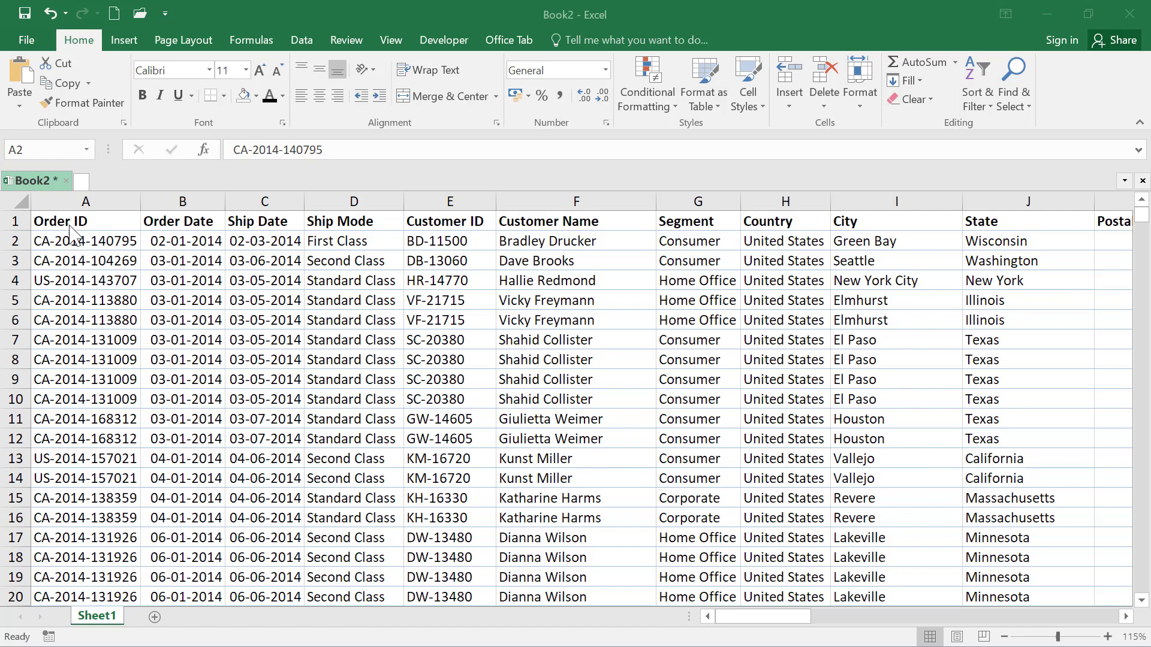
# Create a pivot table on a new worksheet from the whole data range Sheet1!$A$1:$T$2740
pyautogui.click(64, 216)
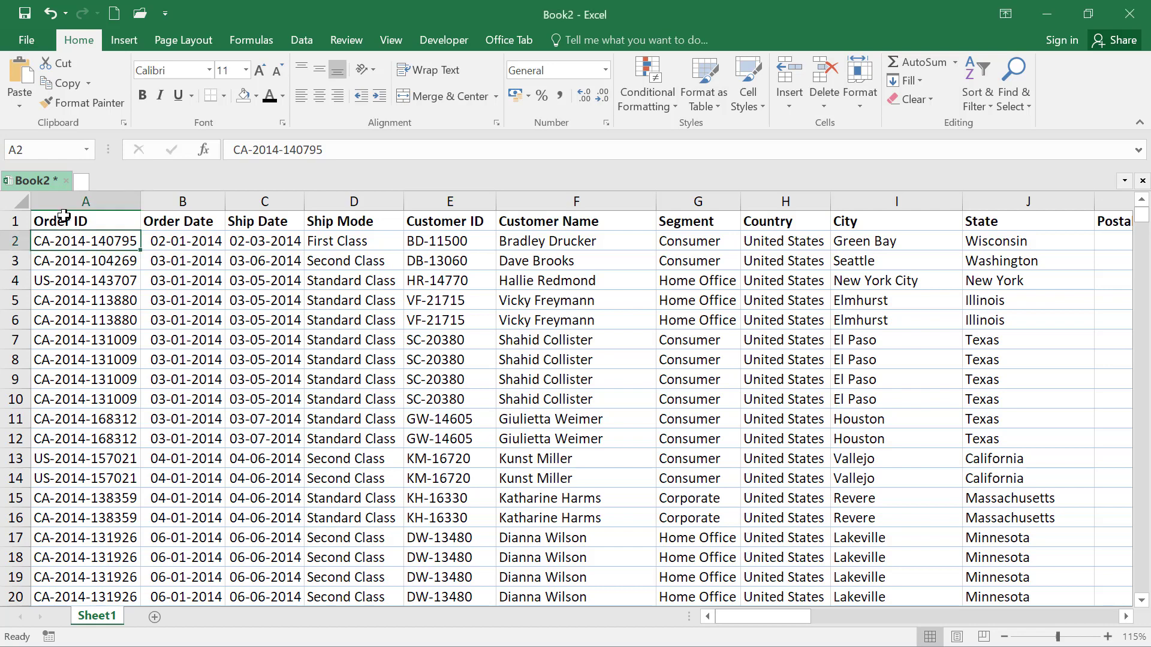
pyautogui.click(63, 216)
pyautogui.hotkey('ctrl', 'shift', 'Right')
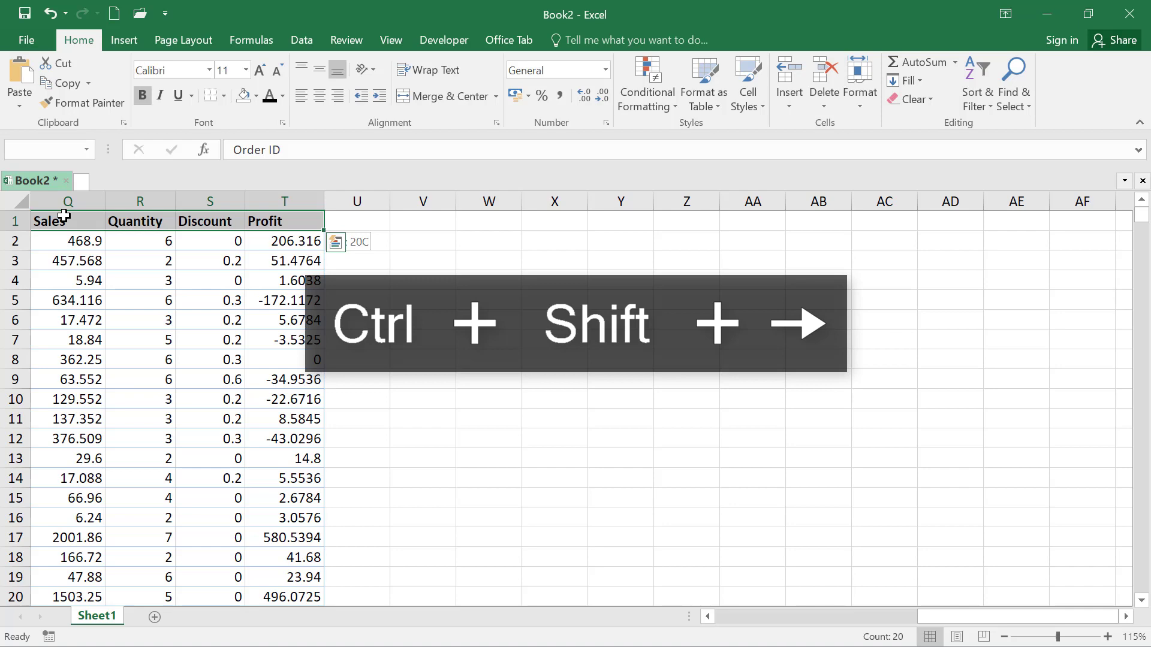
pyautogui.hotkey('ctrl', 'shift', 'Down')
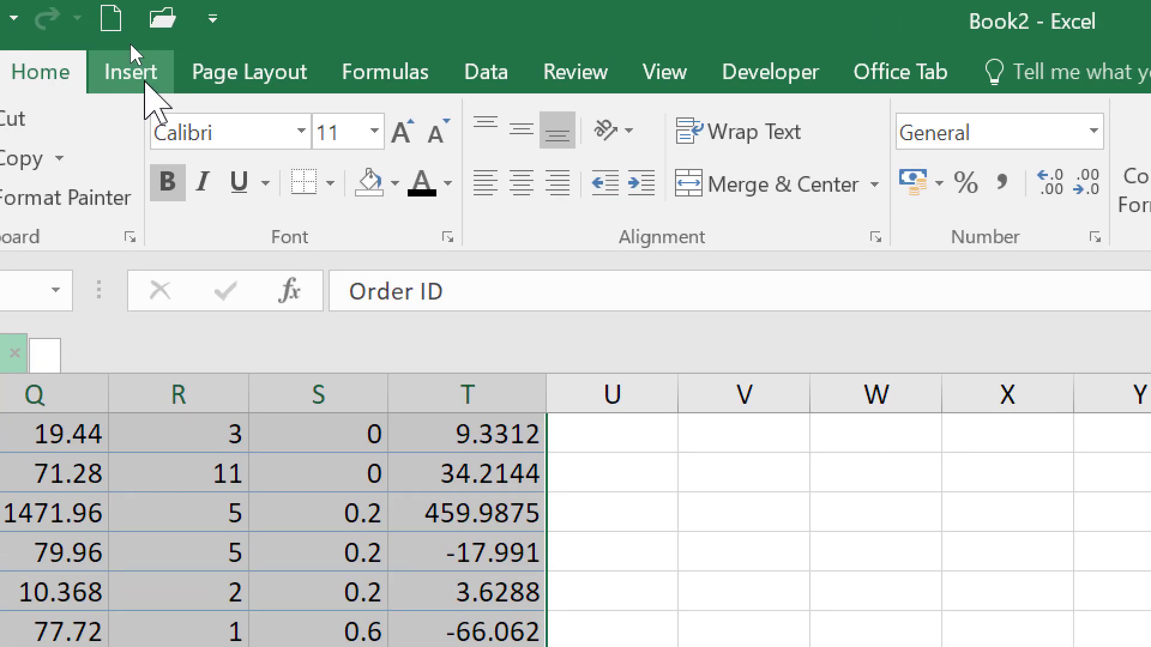
pyautogui.click(130, 42)
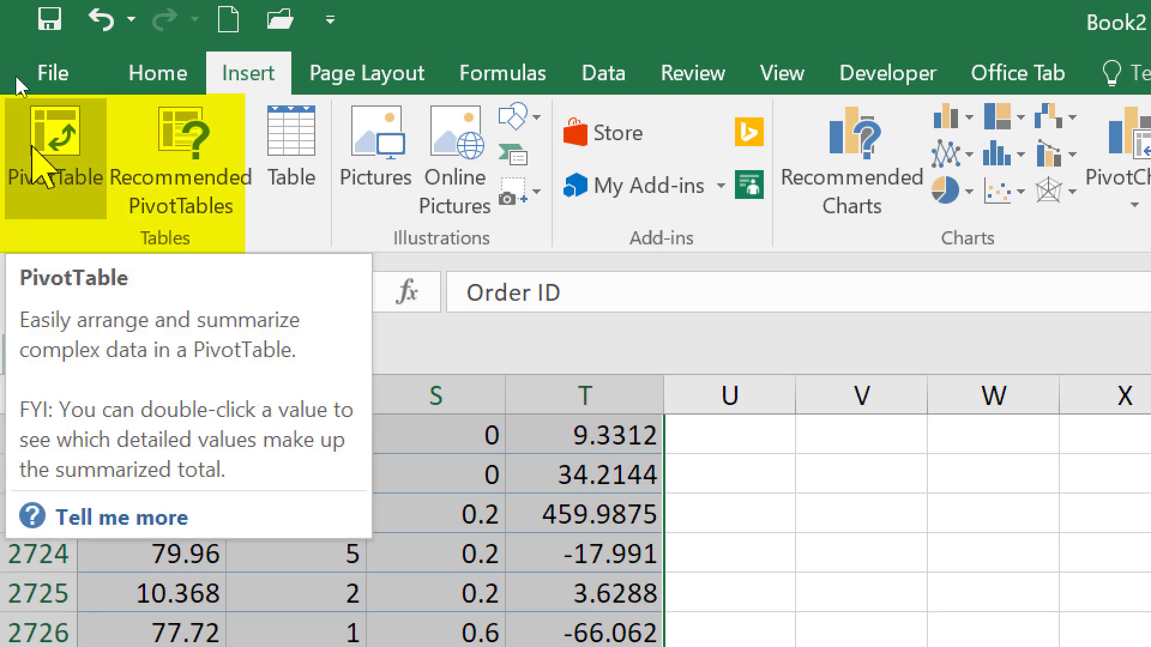
pyautogui.click(50, 139)
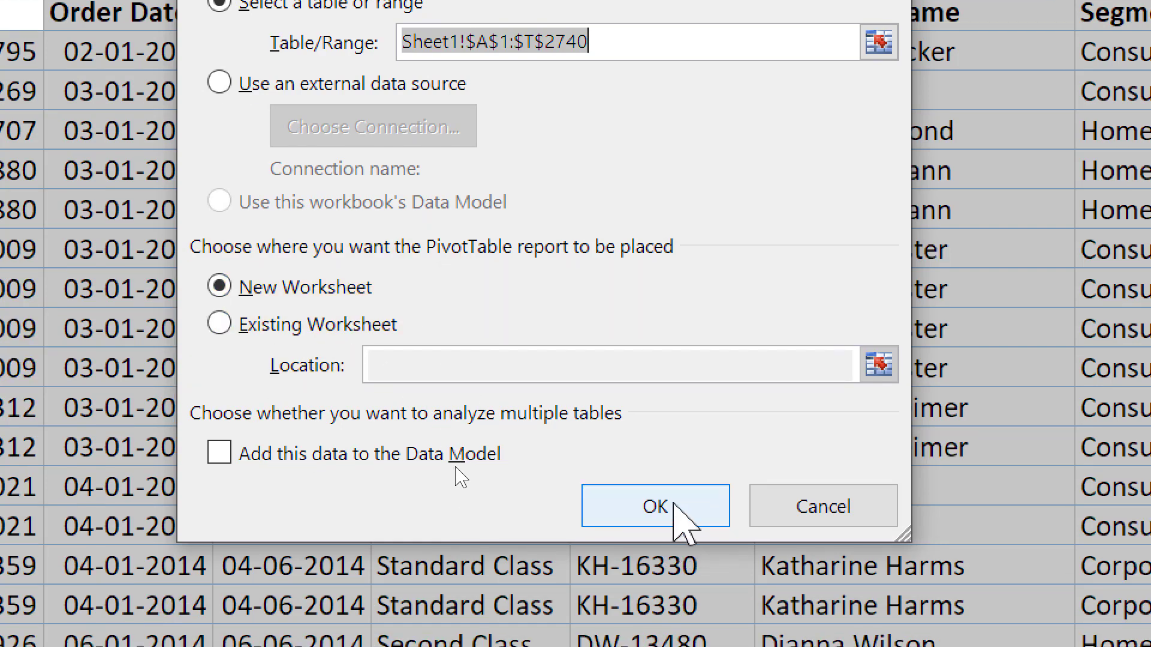
pyautogui.click(674, 504)
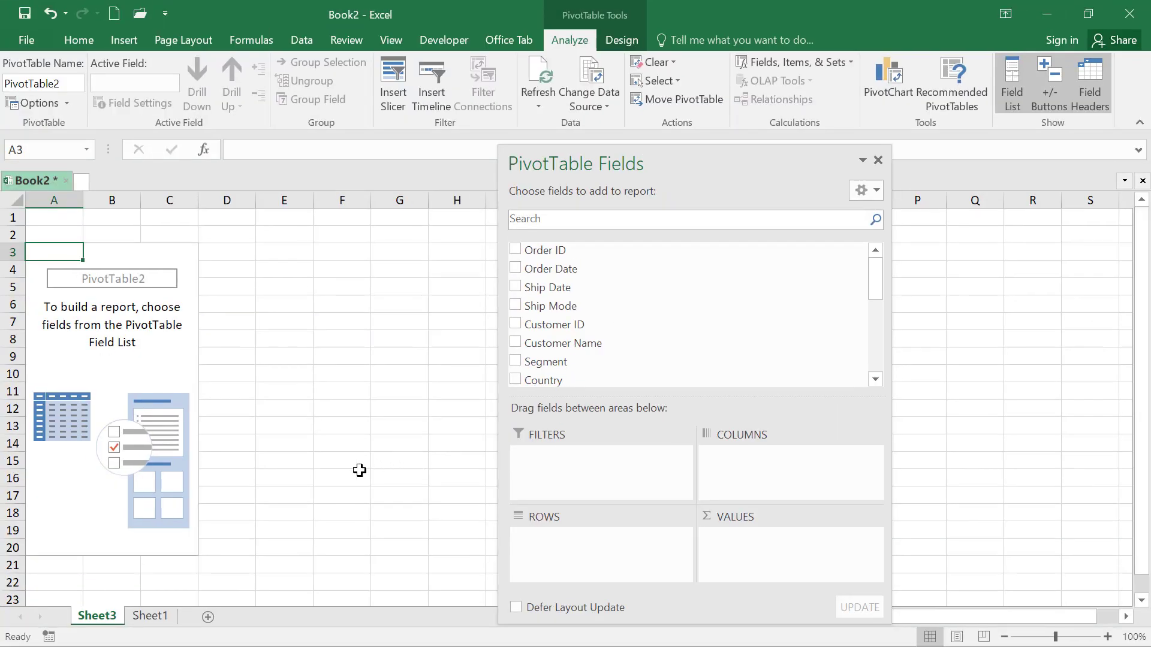
# Look at the source data on Sheet1 and return to the pivot table on Sheet3
pyautogui.click(151, 617)
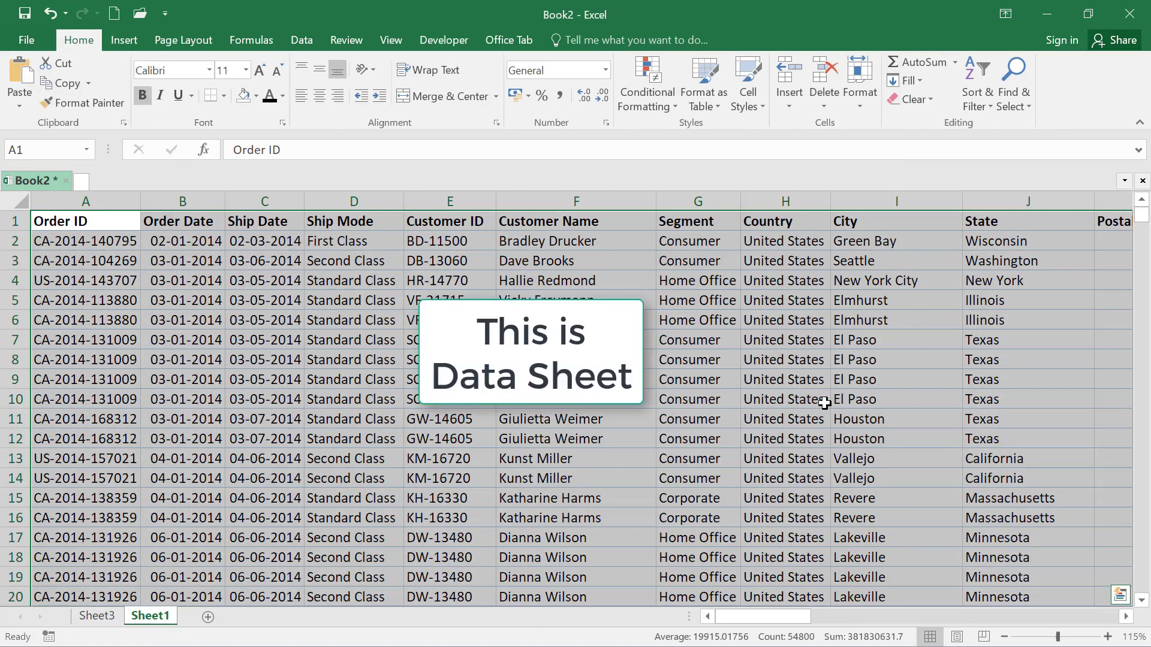
pyautogui.click(98, 618)
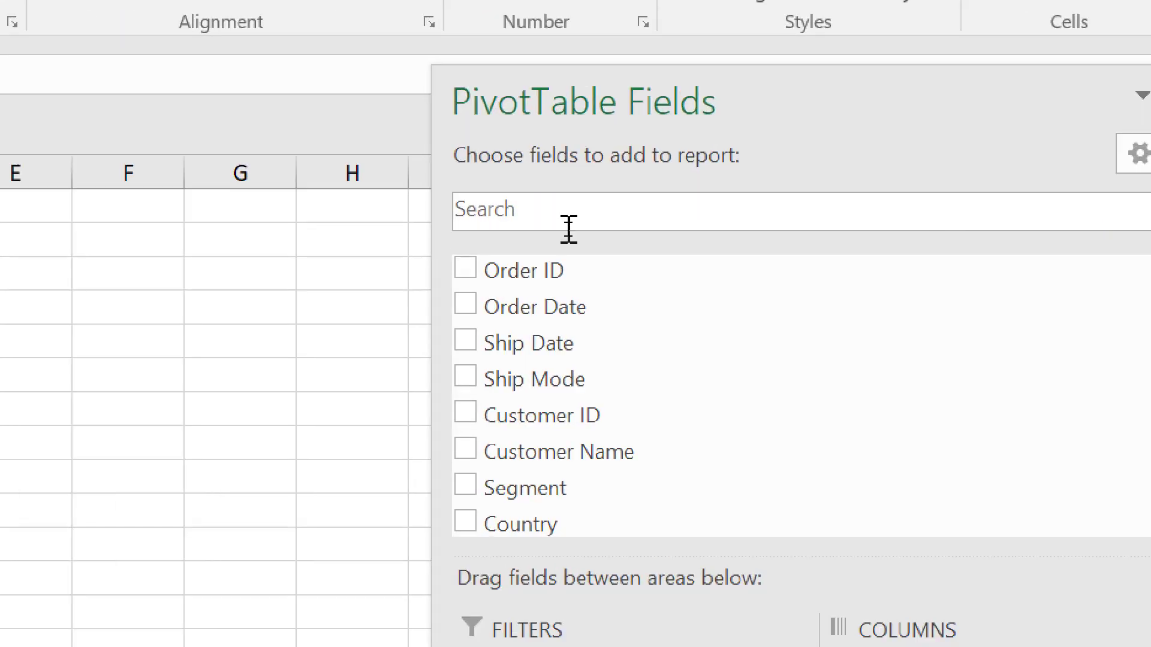
# Search the pivot table fields for "custom" and place the Customer Name field in the Rows area
pyautogui.click(568, 223)
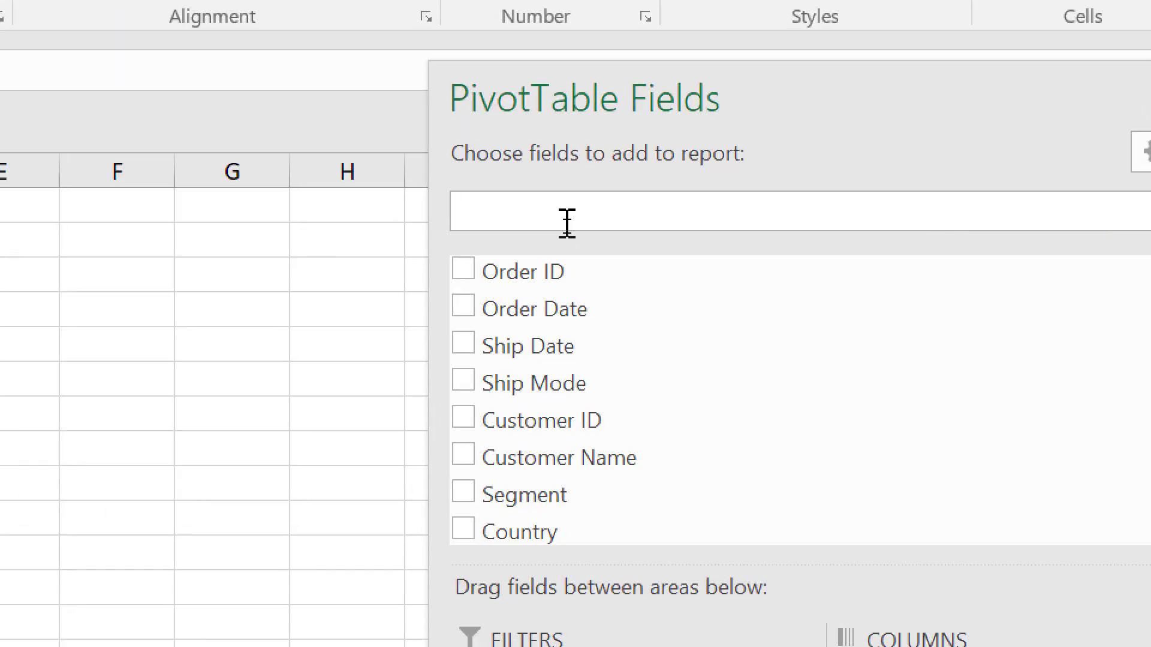
pyautogui.write('custom')
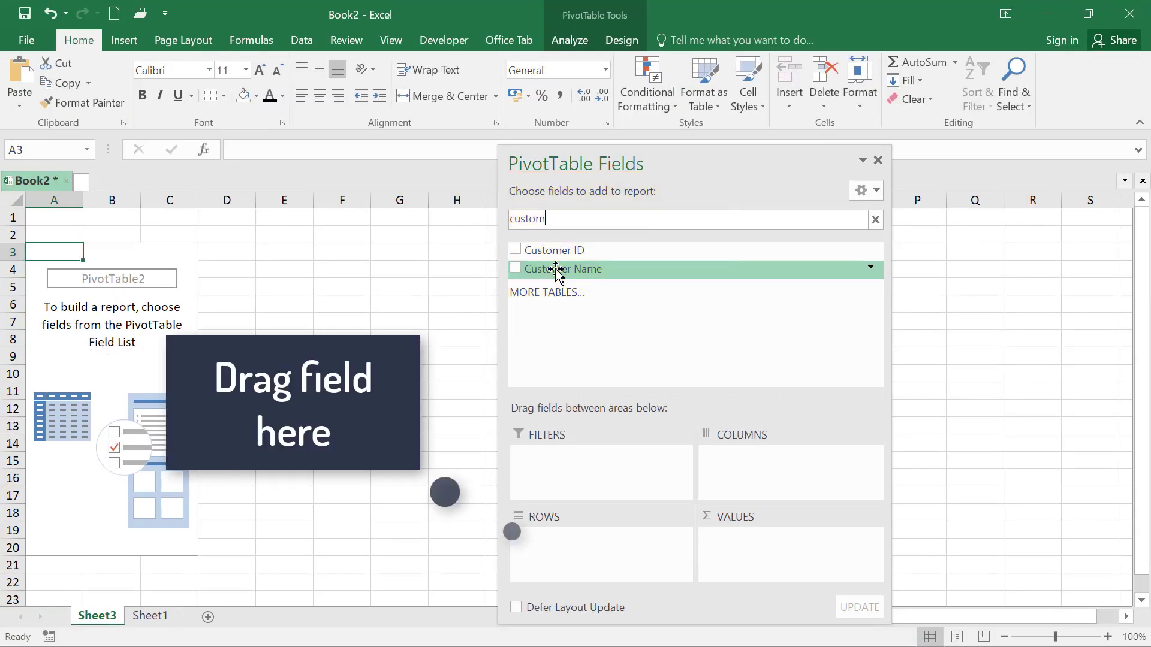
pyautogui.moveTo(548, 306); pyautogui.dragTo(579, 602)
pyautogui.moveTo(572, 415); pyautogui.dragTo(571, 538)
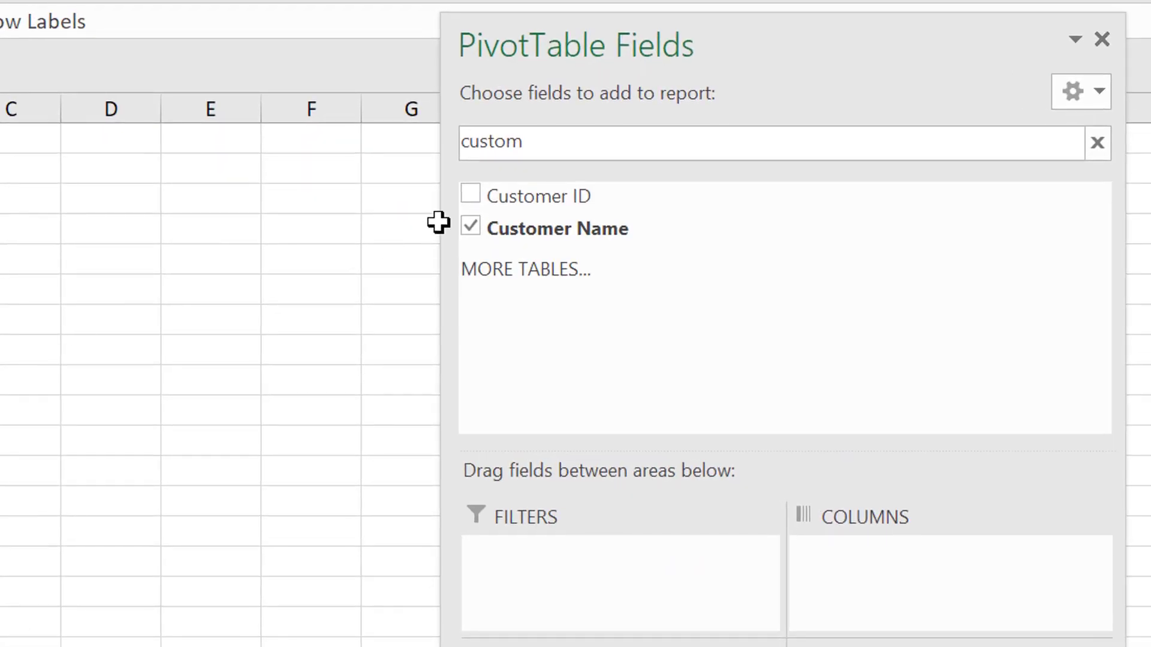
# Search the pivot table fields for "sal" and place the Sales field in the Values area
pyautogui.click(565, 146)
pyautogui.press('BackSpace')
pyautogui.press('BackSpace')
pyautogui.press('BackSpace')
pyautogui.press('BackSpace')
pyautogui.press('BackSpace')
pyautogui.press('BackSpace')
pyautogui.write('sa')
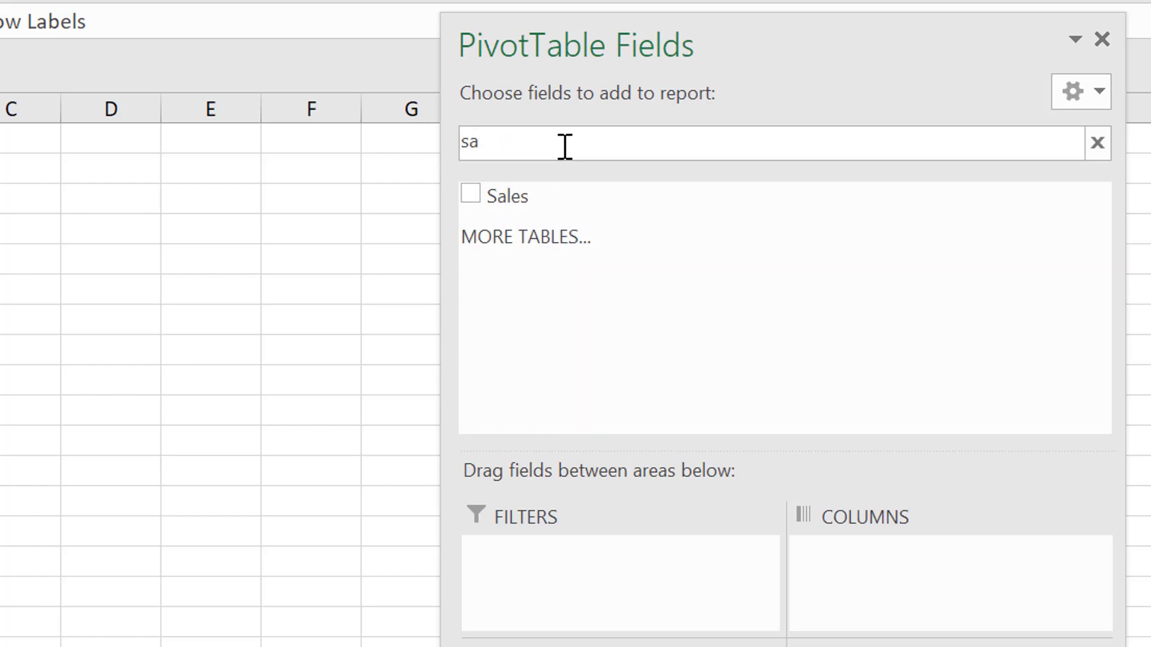
pyautogui.write('e')
pyautogui.press('BackSpace')
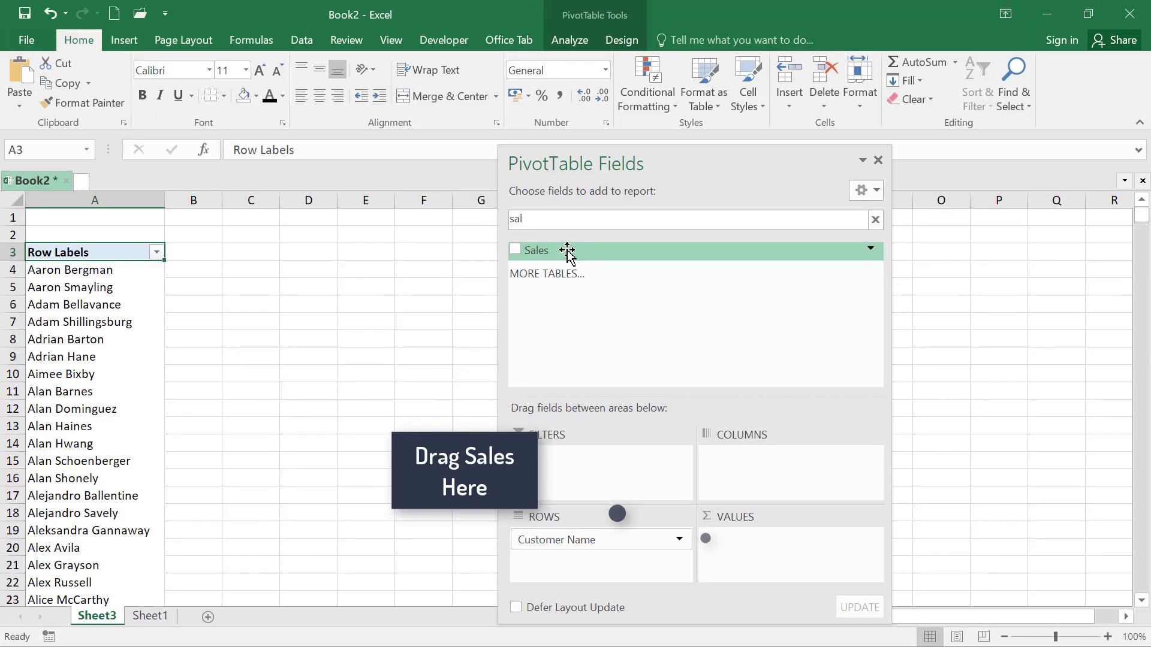
pyautogui.moveTo(567, 252); pyautogui.dragTo(754, 552)
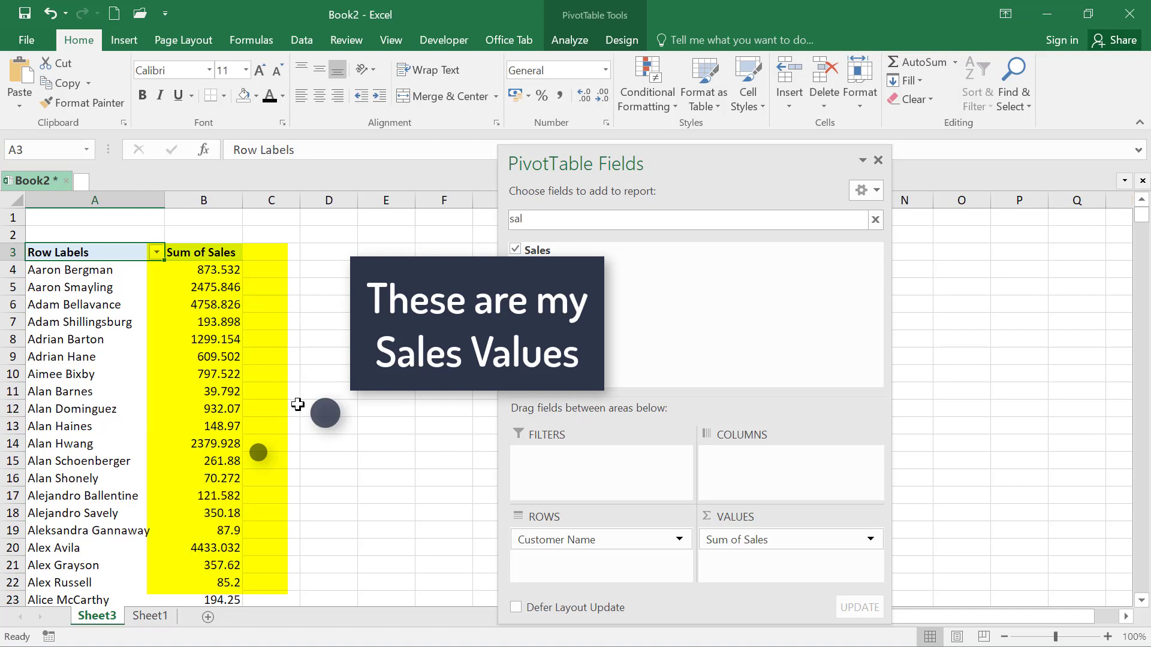
# Set the number format of the Sum of Sales field to Number with 0 decimal places through its value field settings
pyautogui.click(214, 322)
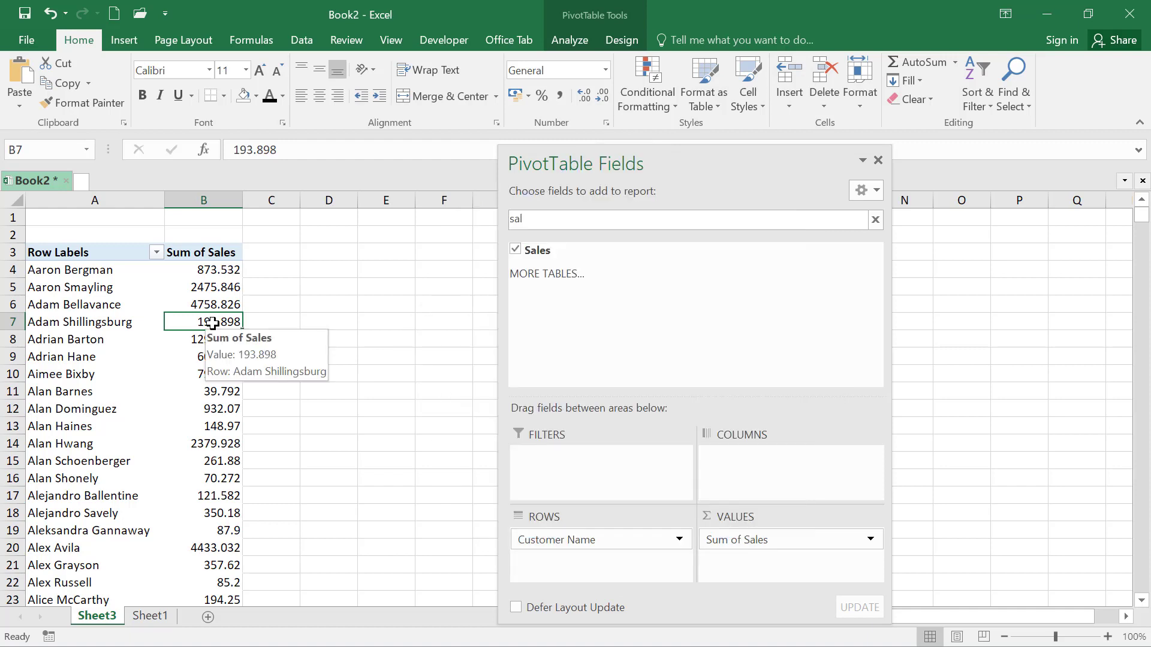
pyautogui.rightClick(213, 323)
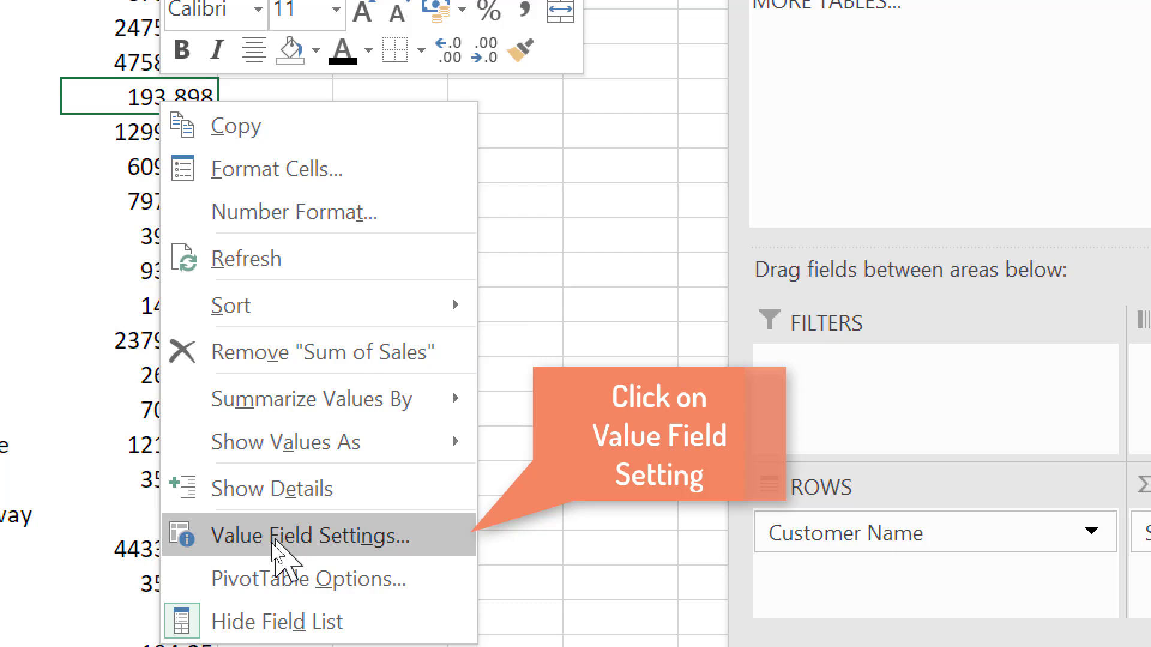
pyautogui.click(276, 543)
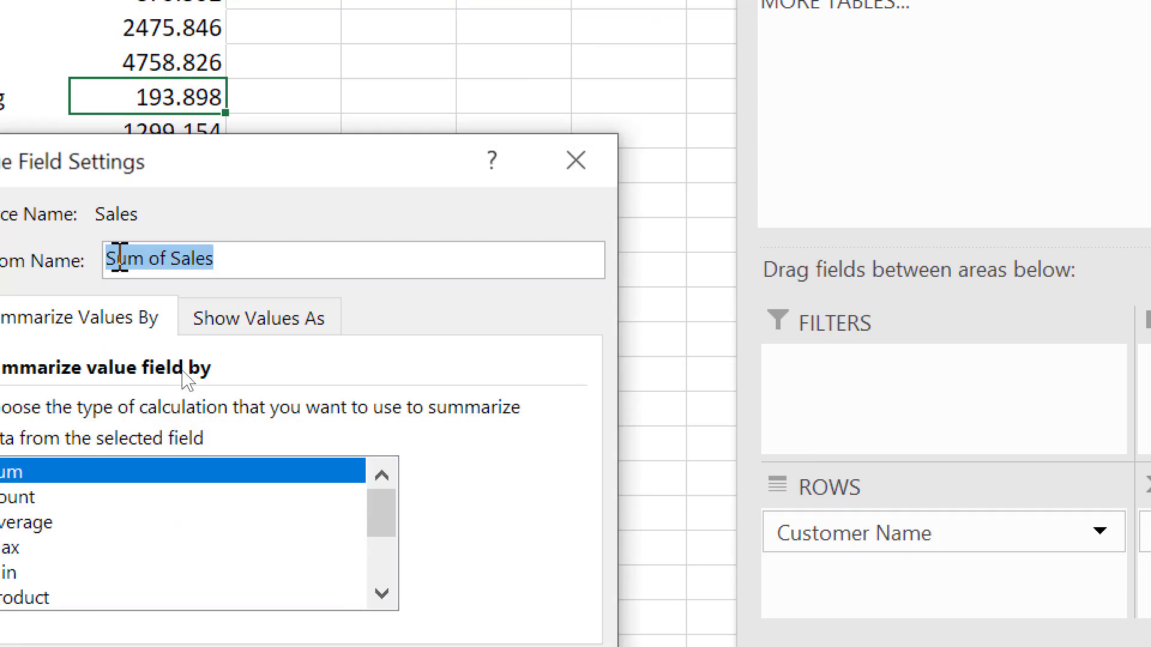
pyautogui.moveTo(182, 151); pyautogui.dragTo(364, 82)
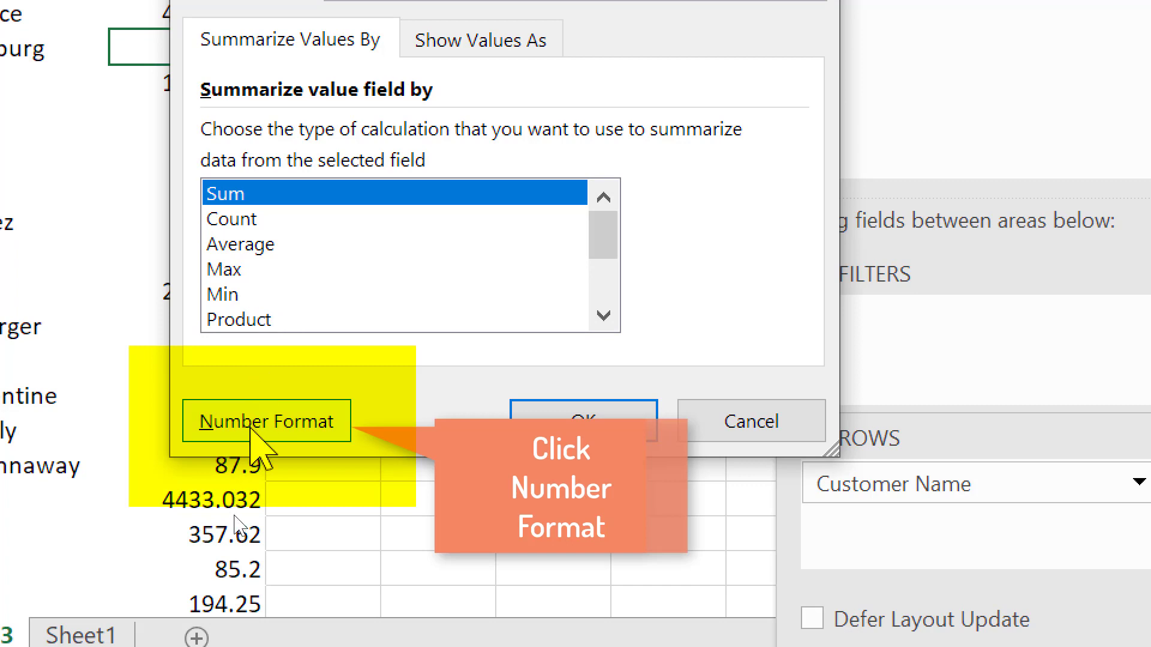
pyautogui.click(255, 423)
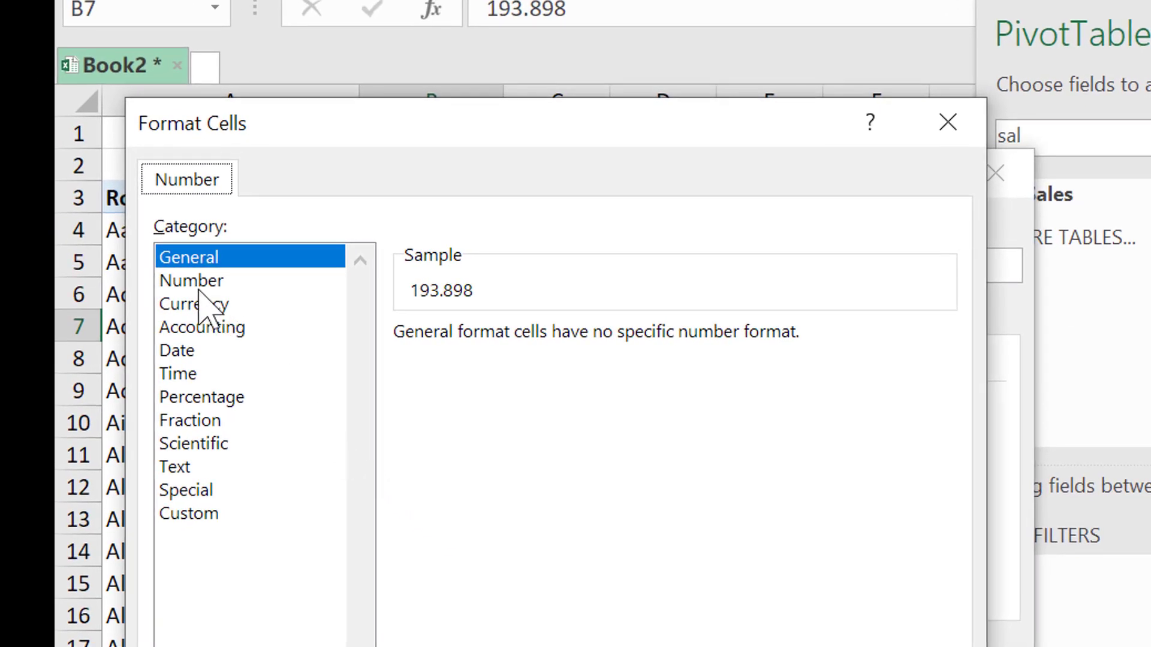
pyautogui.click(191, 282)
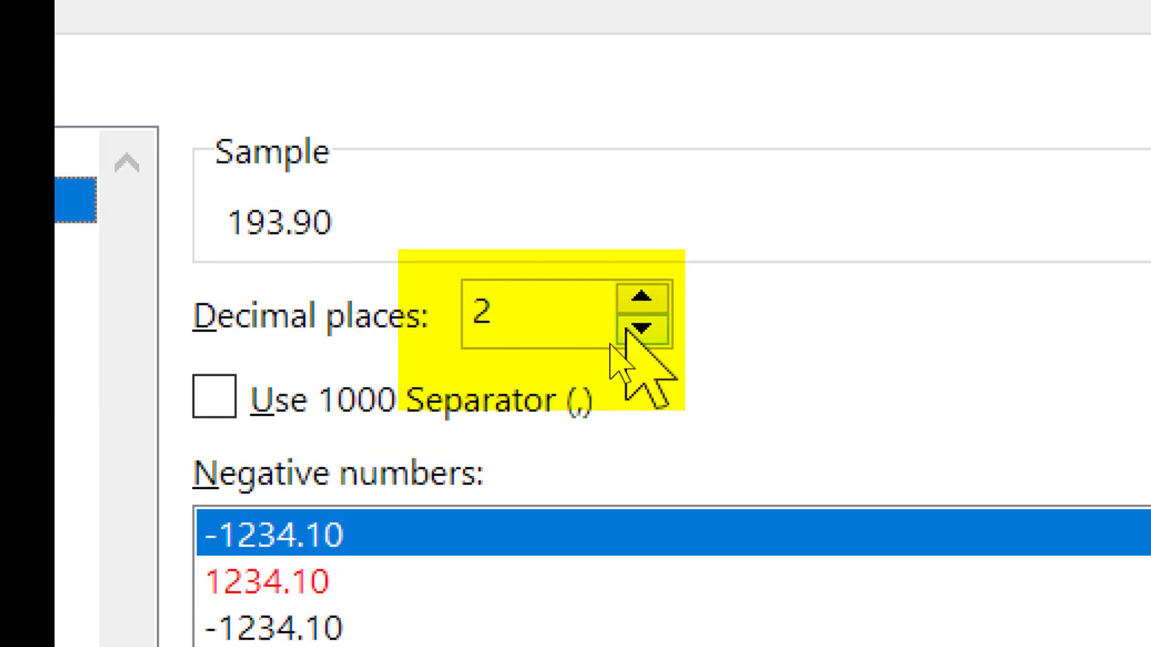
pyautogui.click(626, 333)
pyautogui.click(626, 333)
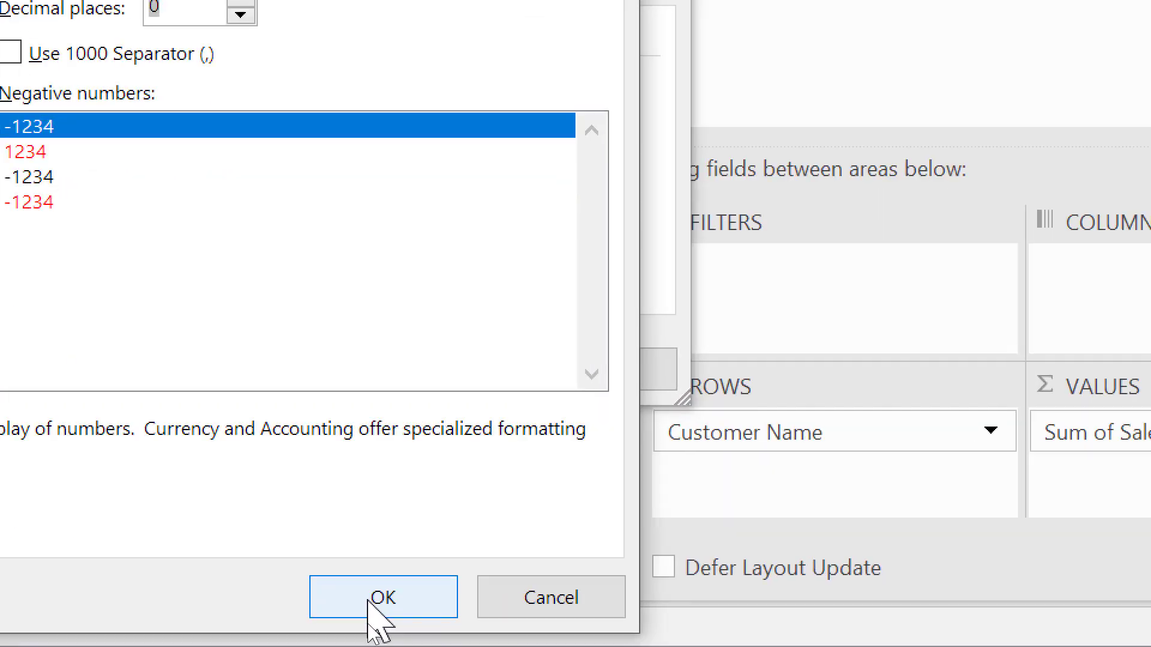
pyautogui.click(374, 624)
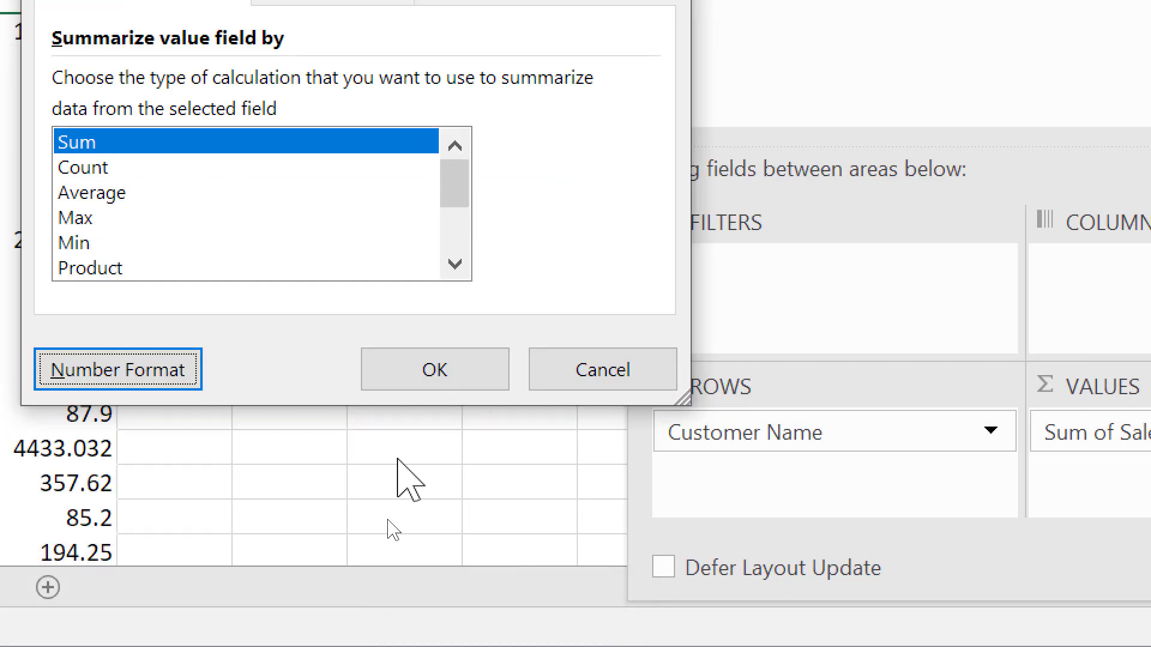
pyautogui.click(423, 365)
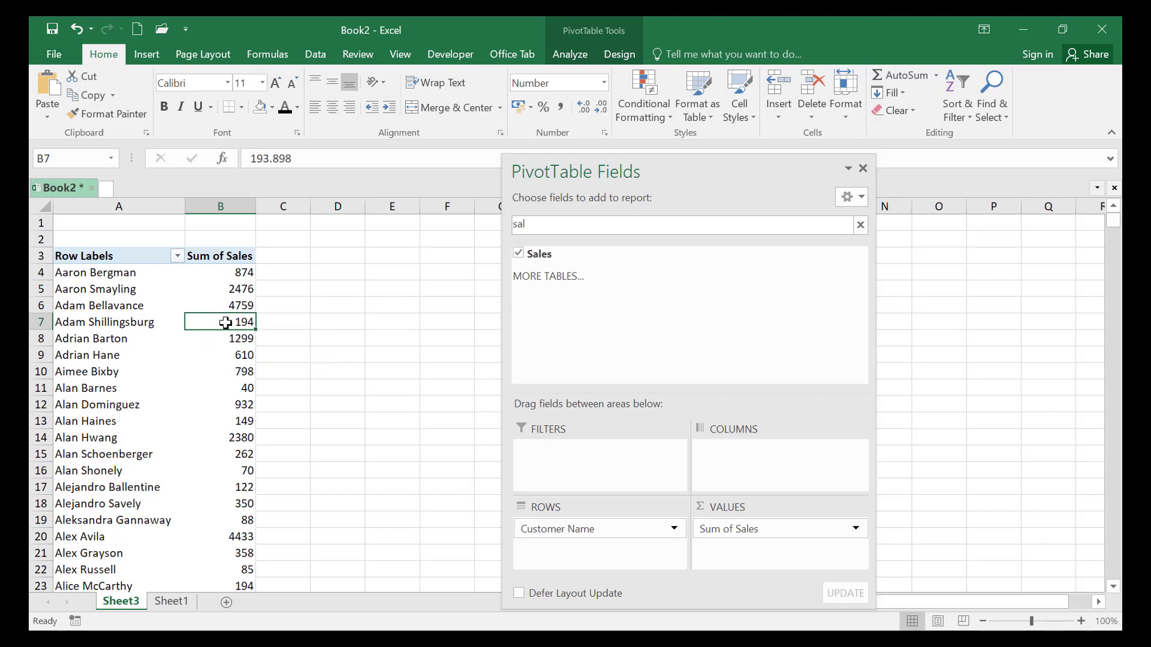
# Sort the pivot table by Sum of Sales from largest to smallest
pyautogui.rightClick(225, 323)
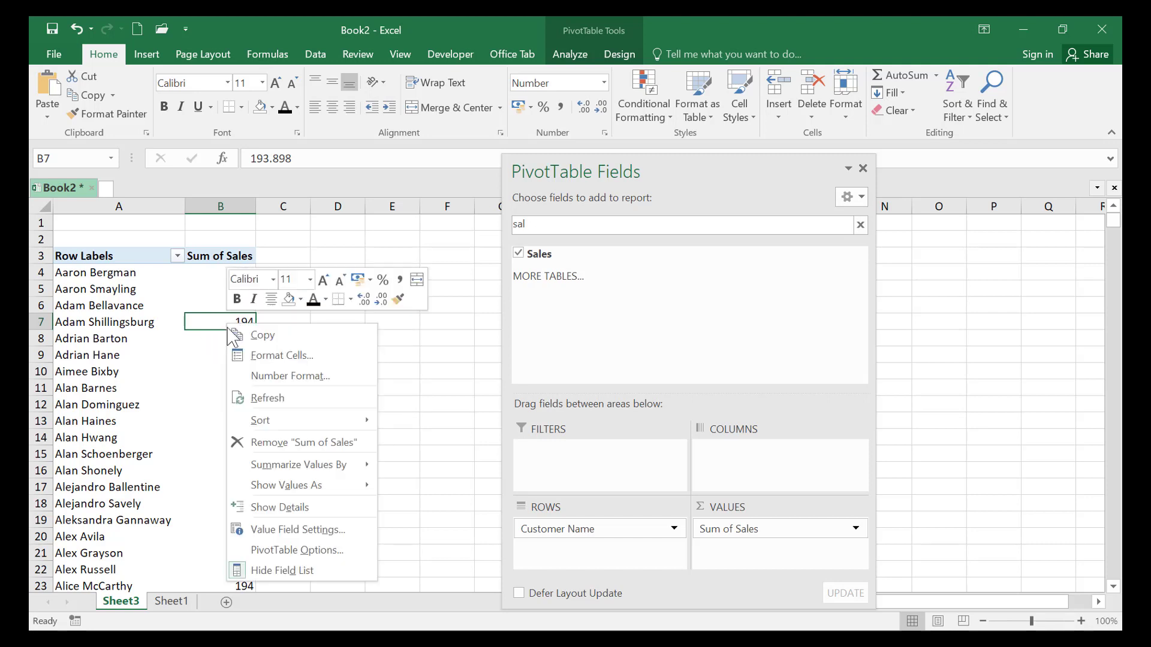
pyautogui.moveTo(262, 422)
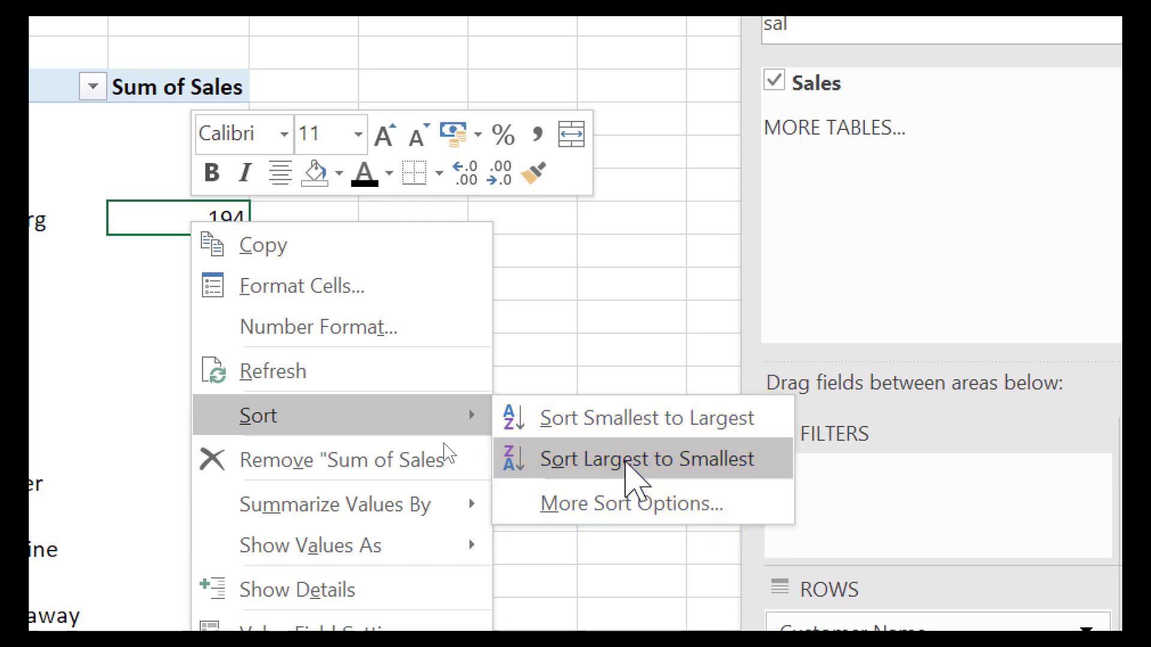
pyautogui.click(630, 461)
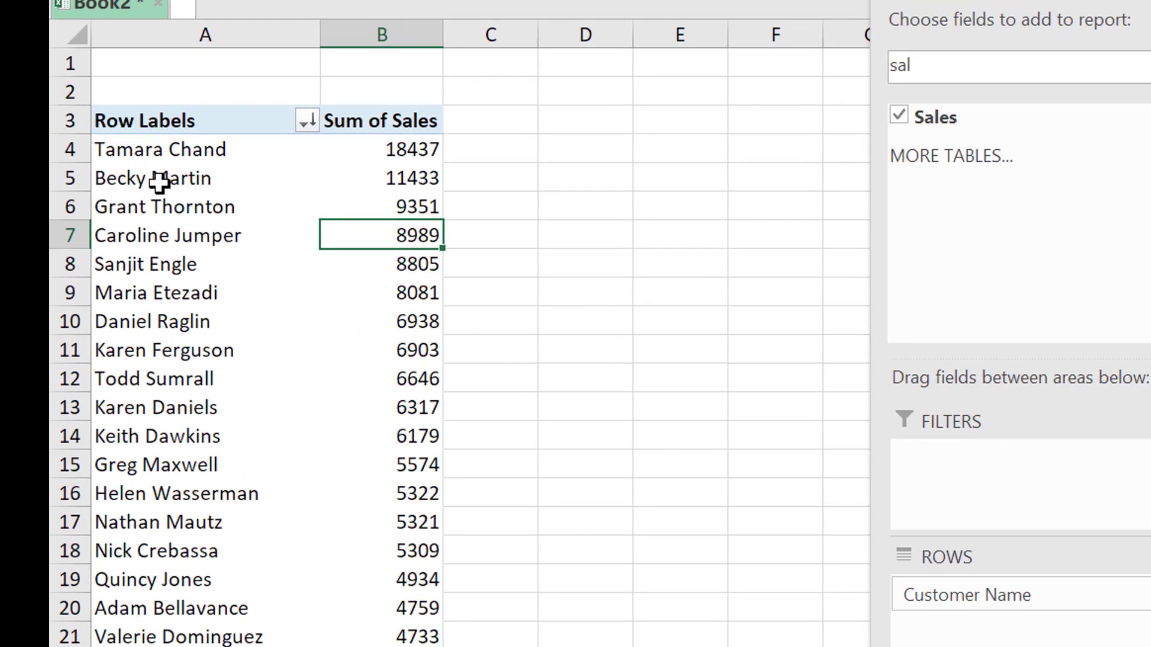
pyautogui.moveTo(159, 187); pyautogui.dragTo(362, 304)
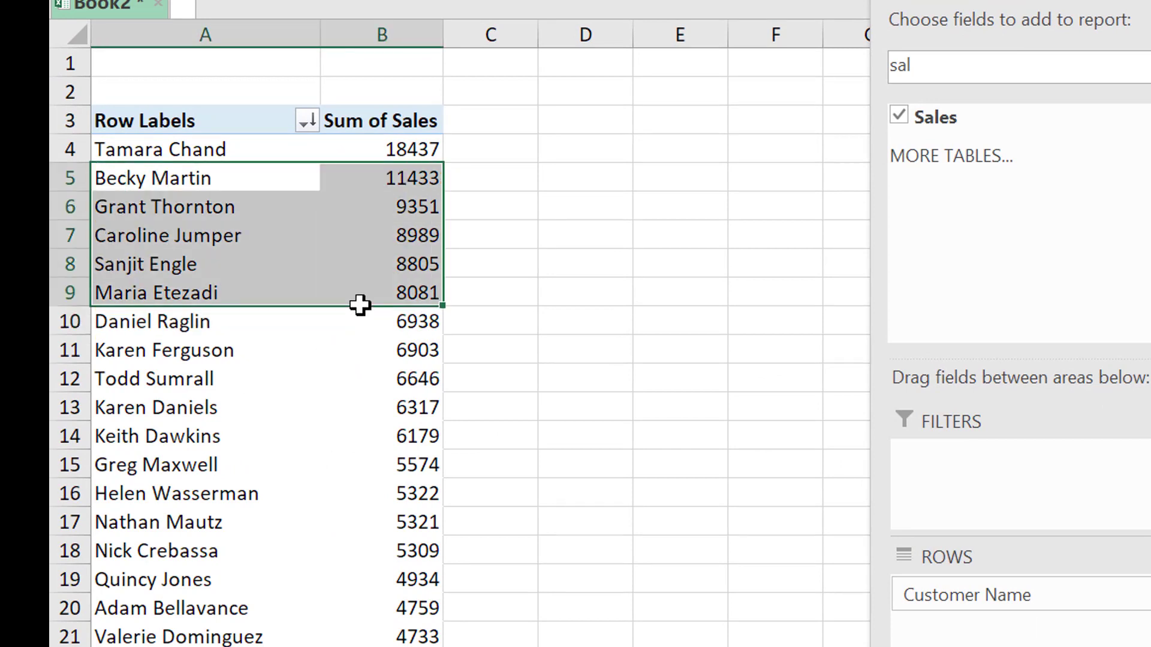
pyautogui.click(579, 264)
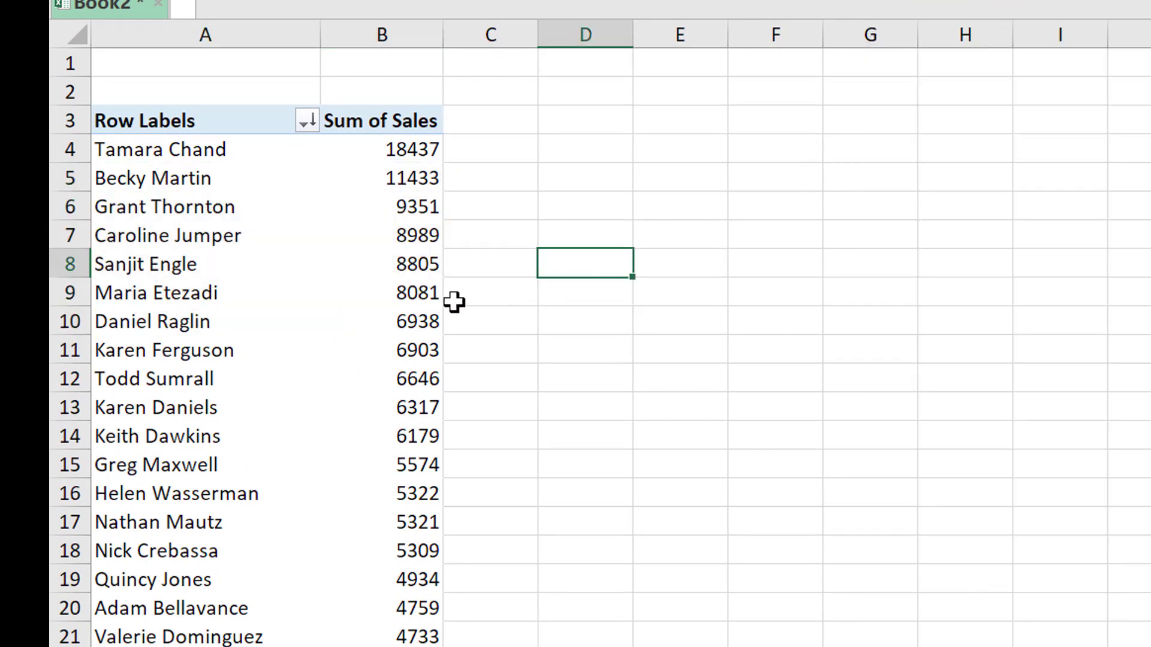
# View the value field settings of the Sum of Sales field and close them without changing anything
pyautogui.click(378, 264)
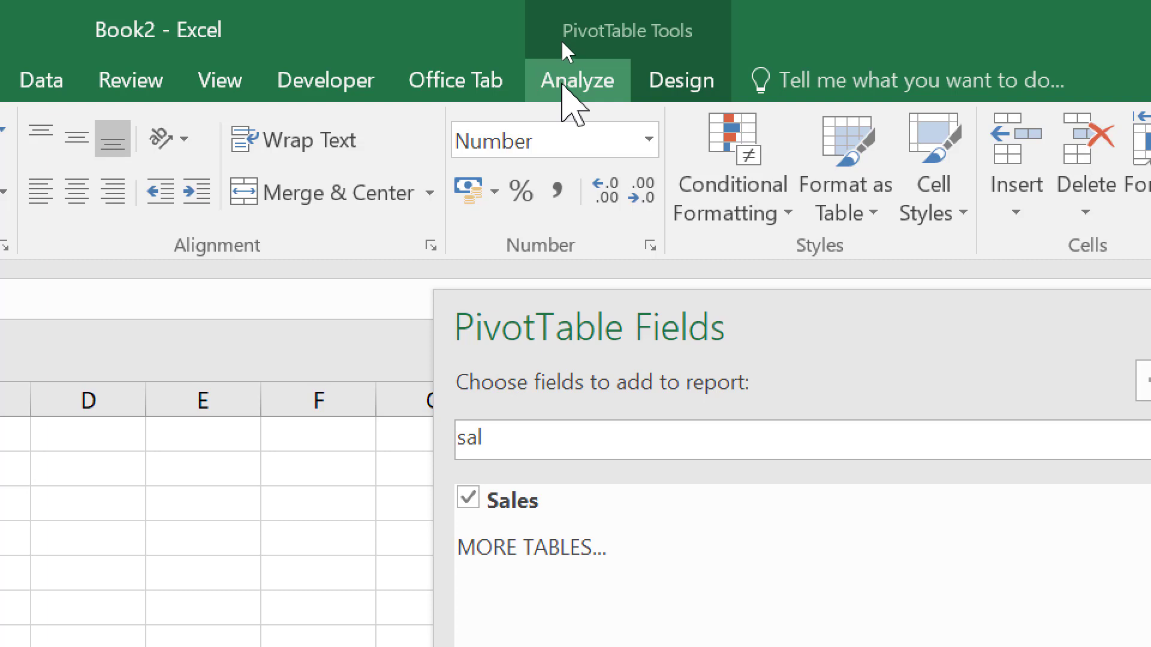
pyautogui.click(567, 84)
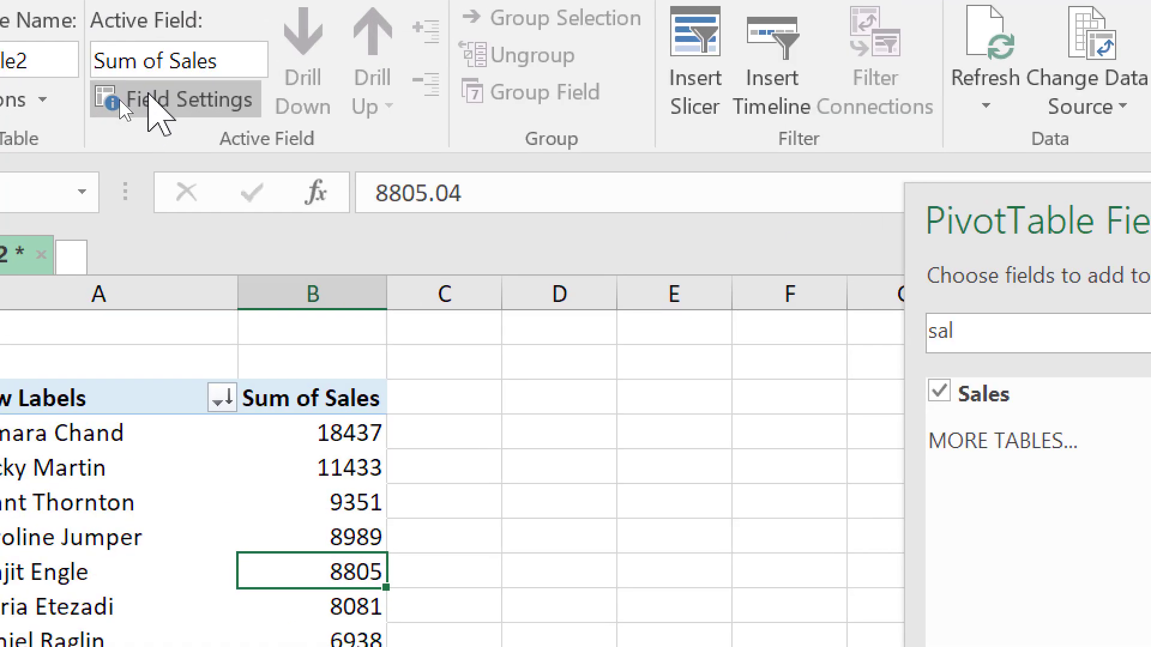
pyautogui.click(153, 99)
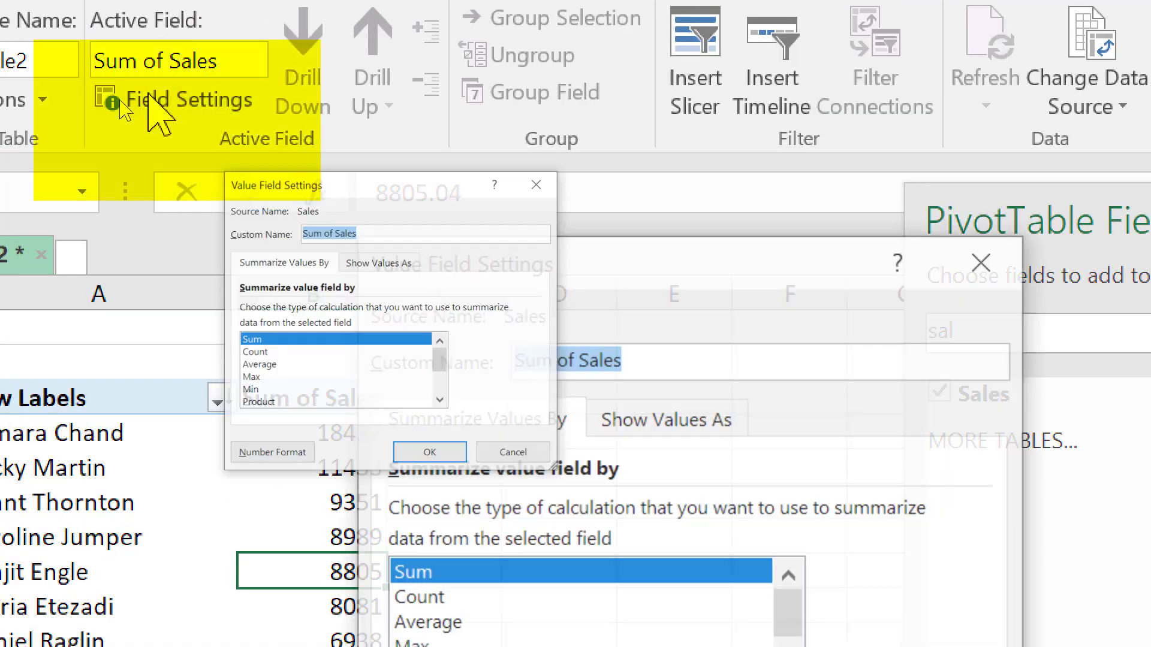
pyautogui.moveTo(648, 264); pyautogui.dragTo(600, 91)
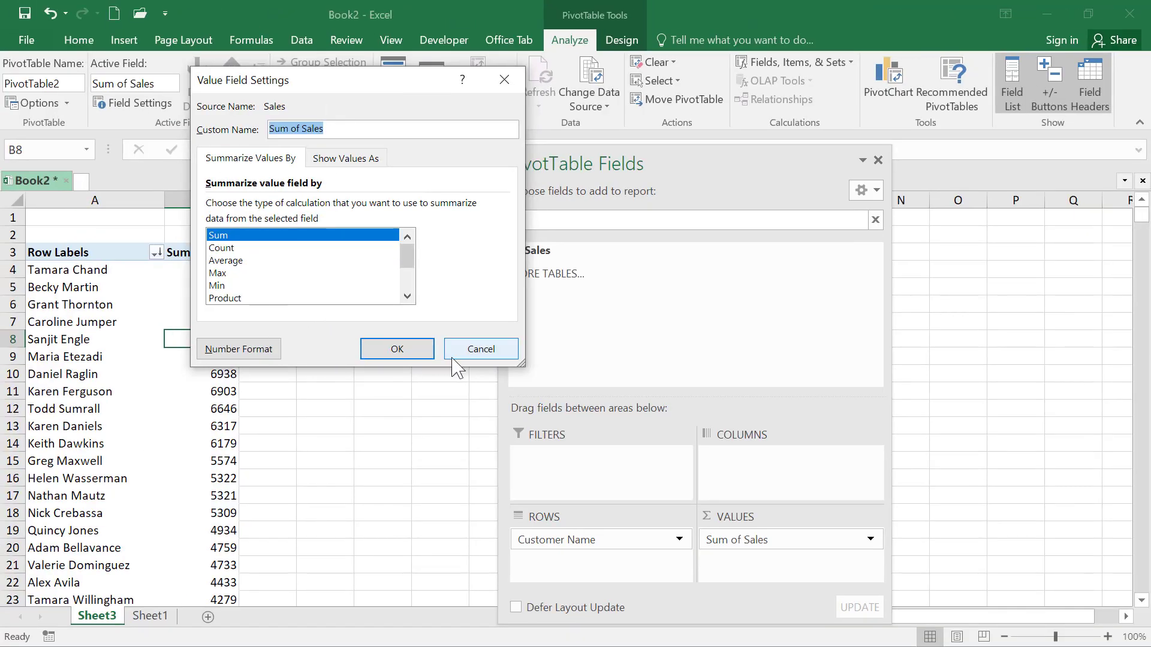
pyautogui.click(393, 349)
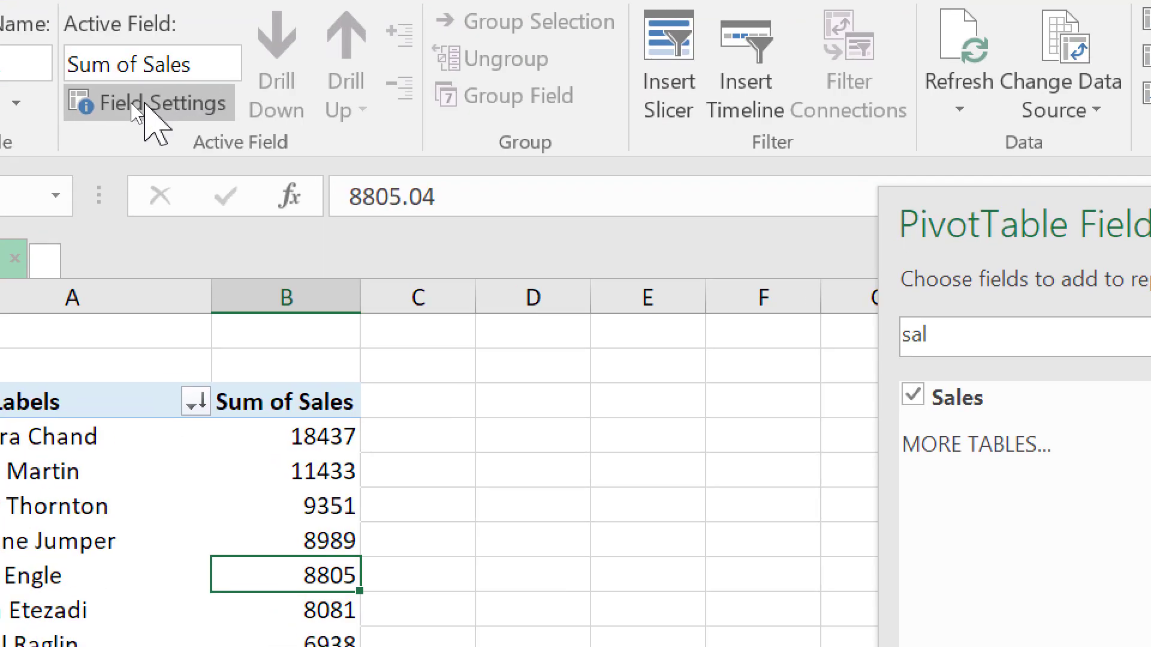
# Summarize the Sales values by Count instead of Sum in the value field settings
pyautogui.click(135, 105)
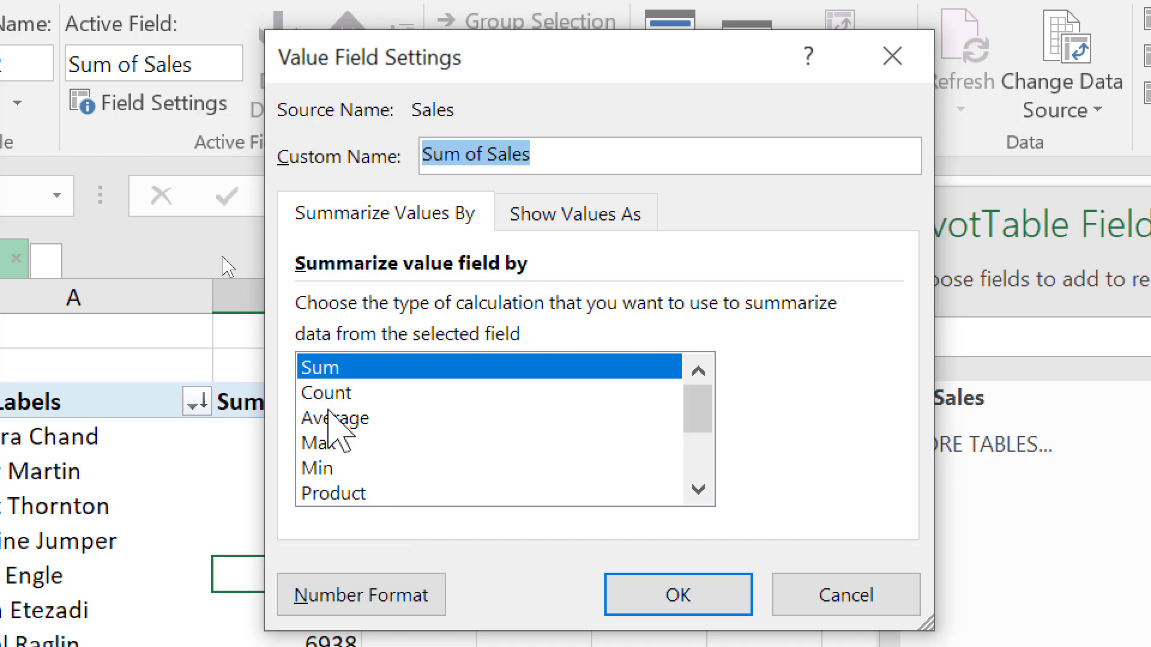
pyautogui.click(335, 395)
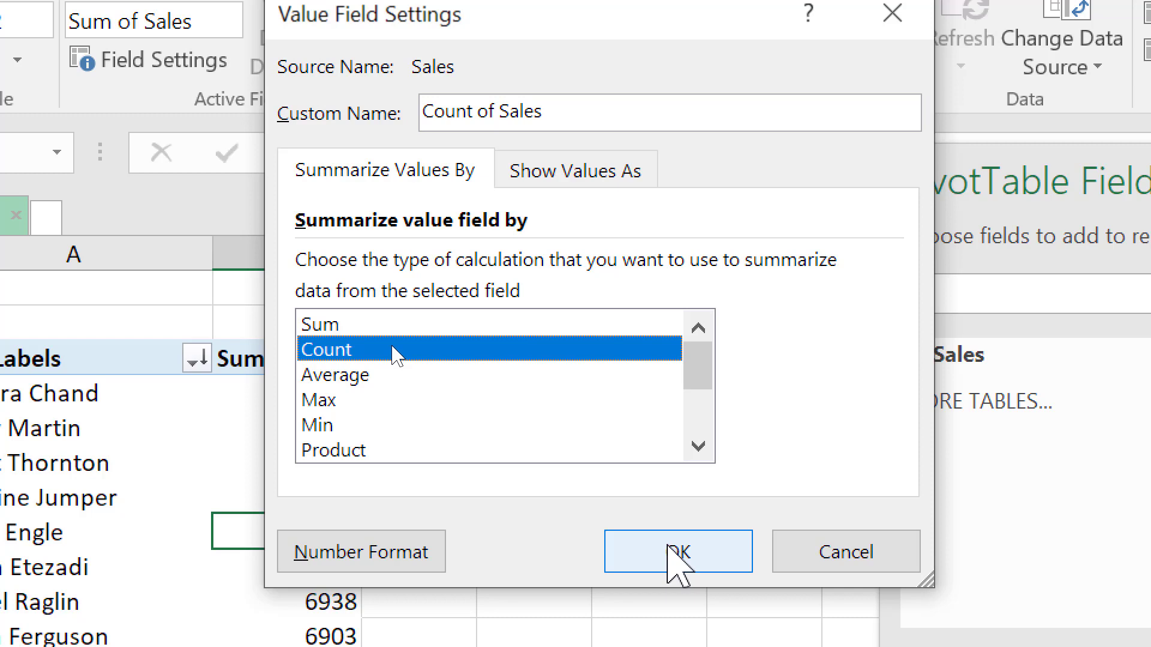
pyautogui.click(671, 549)
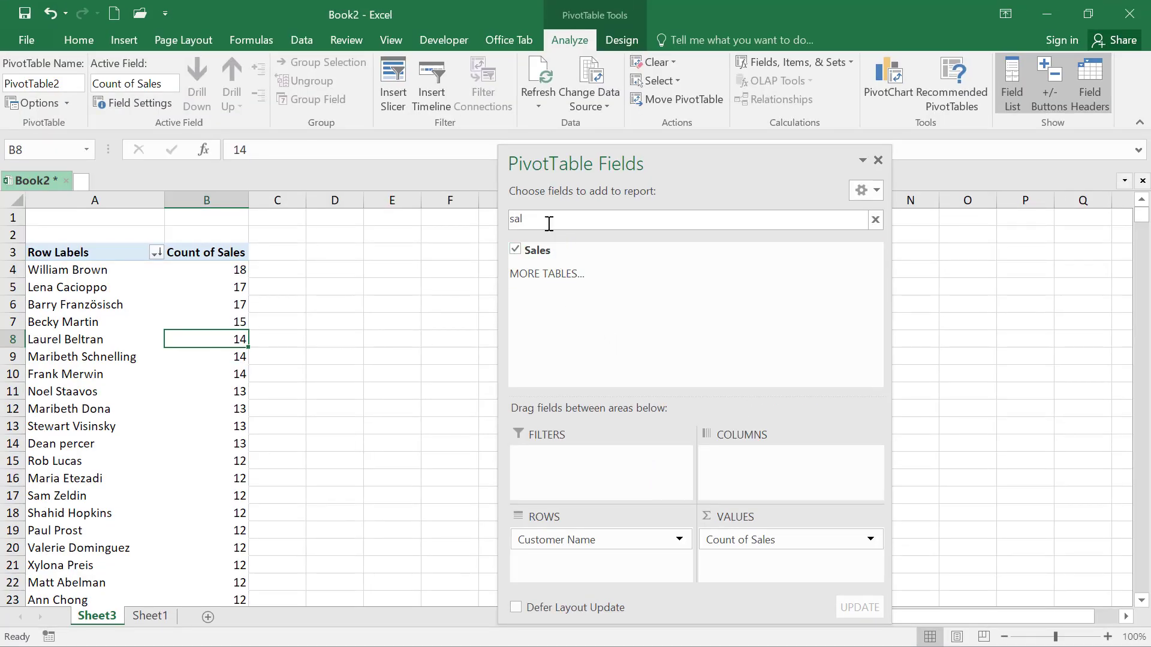
# Search the pivot table fields for "stat" and place the State field in the Filters area
pyautogui.press('BackSpace')
pyautogui.press('BackSpace')
pyautogui.press('BackSpace')
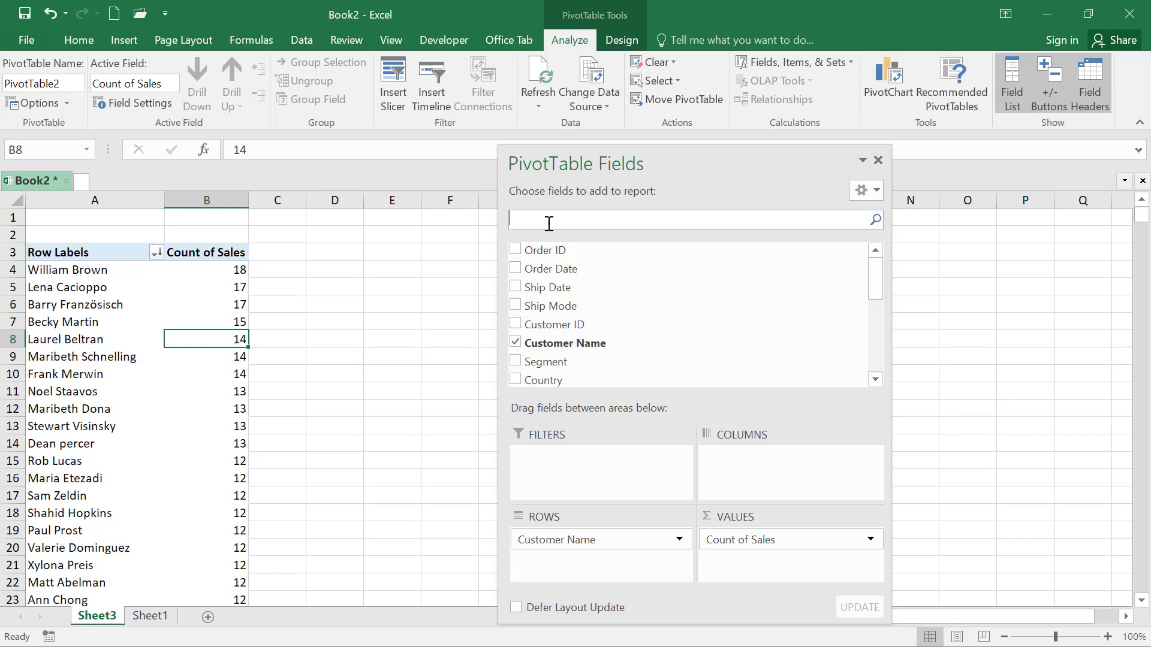
pyautogui.write('stat')
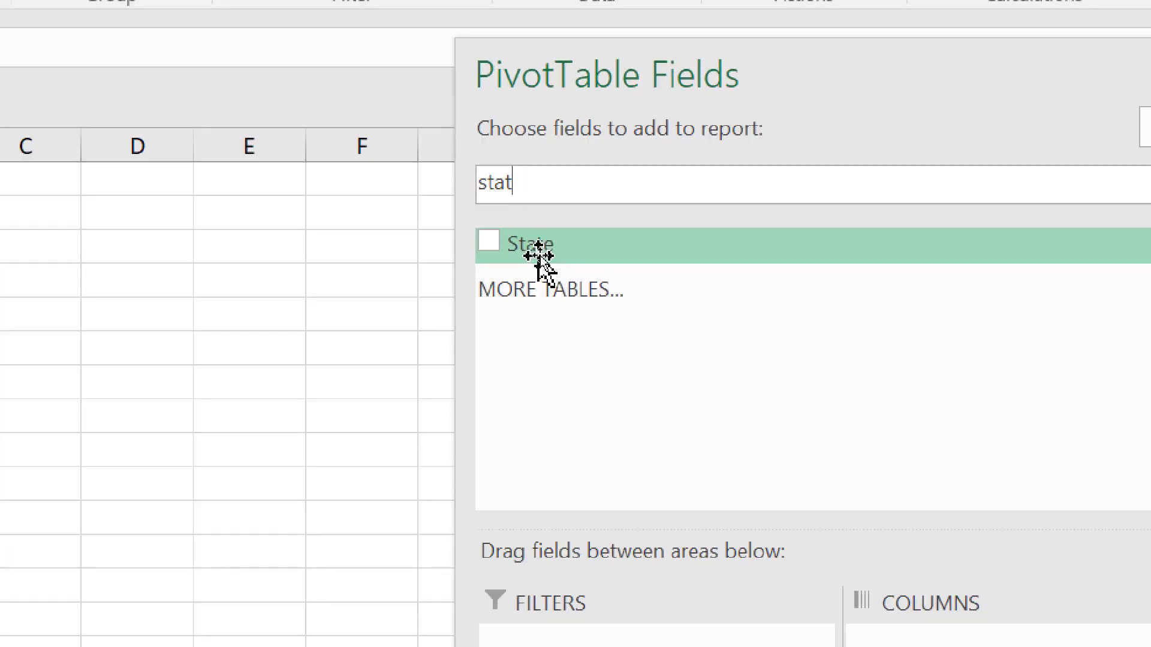
pyautogui.moveTo(544, 257); pyautogui.dragTo(552, 356)
pyautogui.moveTo(561, 450); pyautogui.dragTo(568, 565)
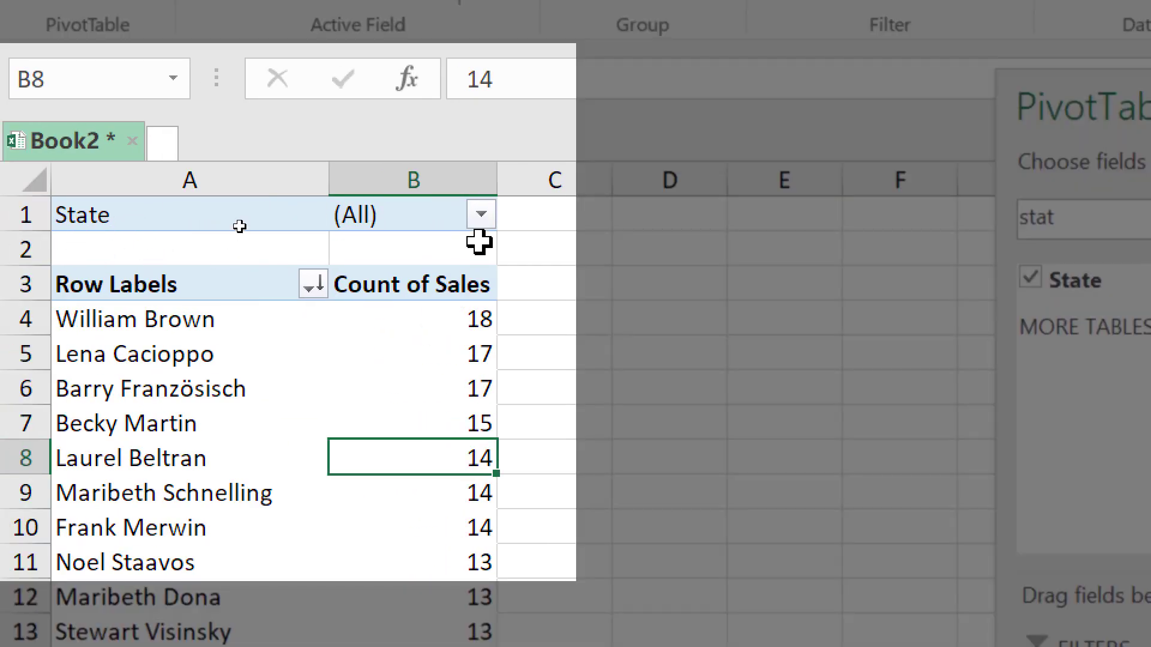
# Filter the pivot table to the state Arizona
pyautogui.click(480, 215)
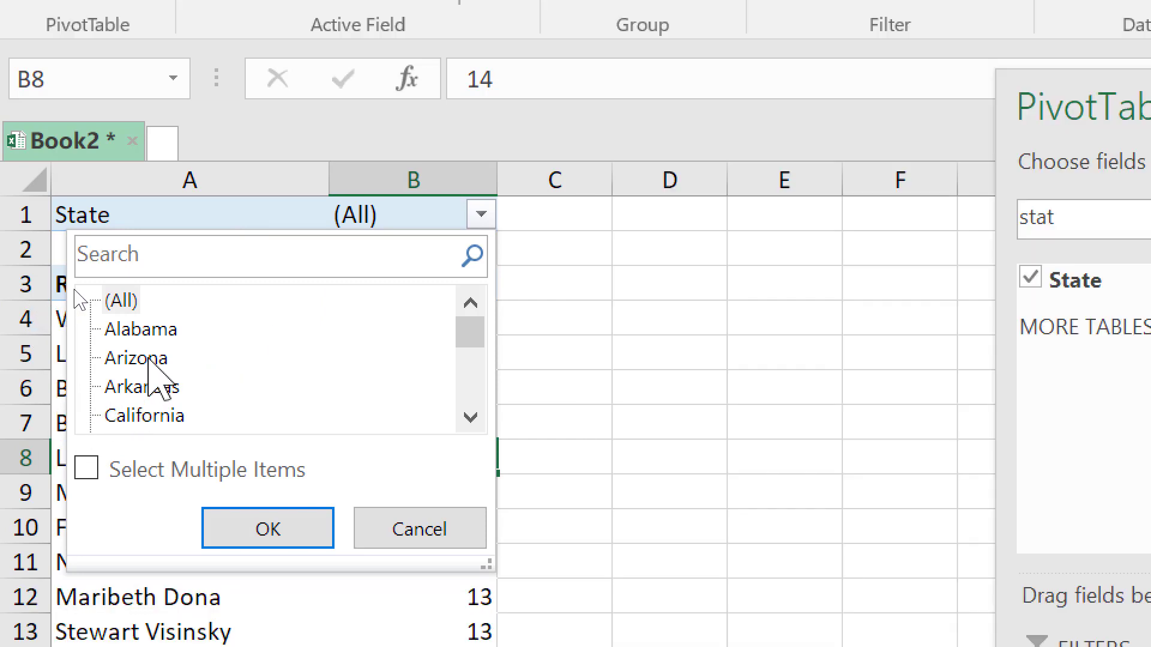
pyautogui.click(150, 359)
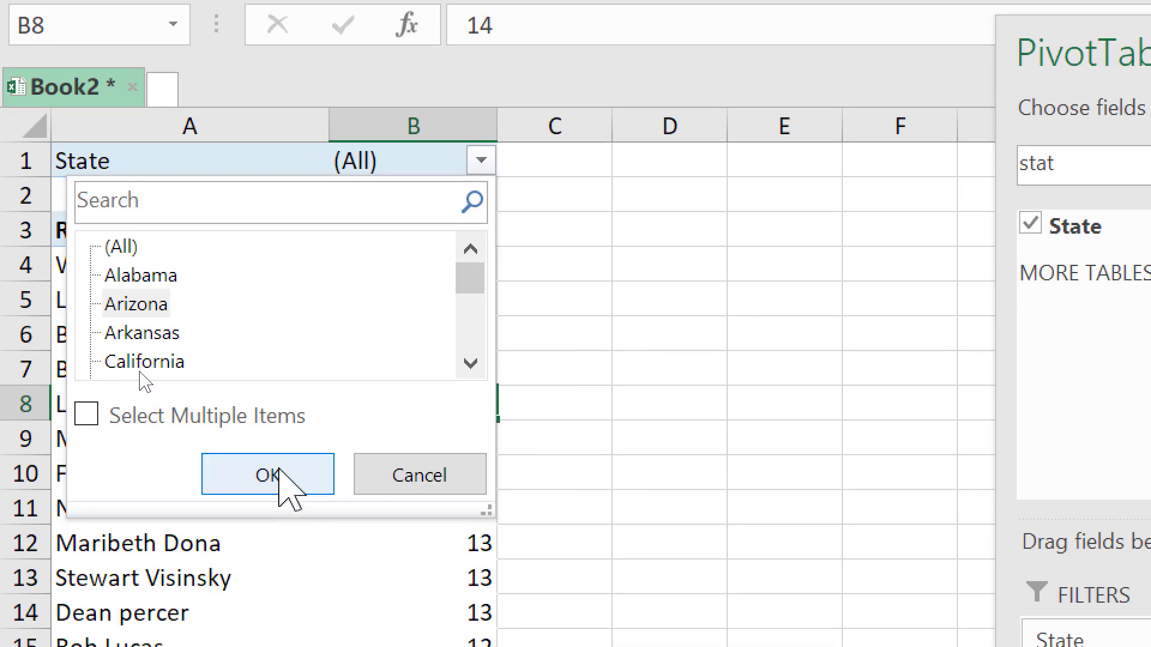
pyautogui.click(280, 470)
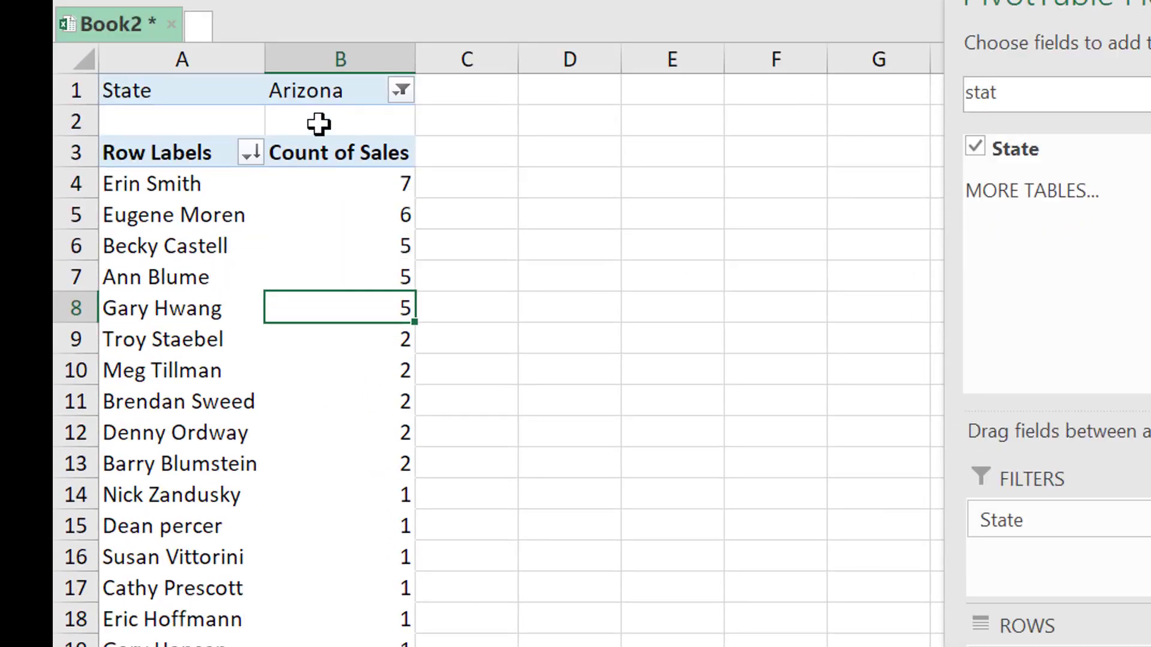
# Summarize the Sales values by Sum in the value field settings of Count of Sales
pyautogui.moveTo(334, 180)
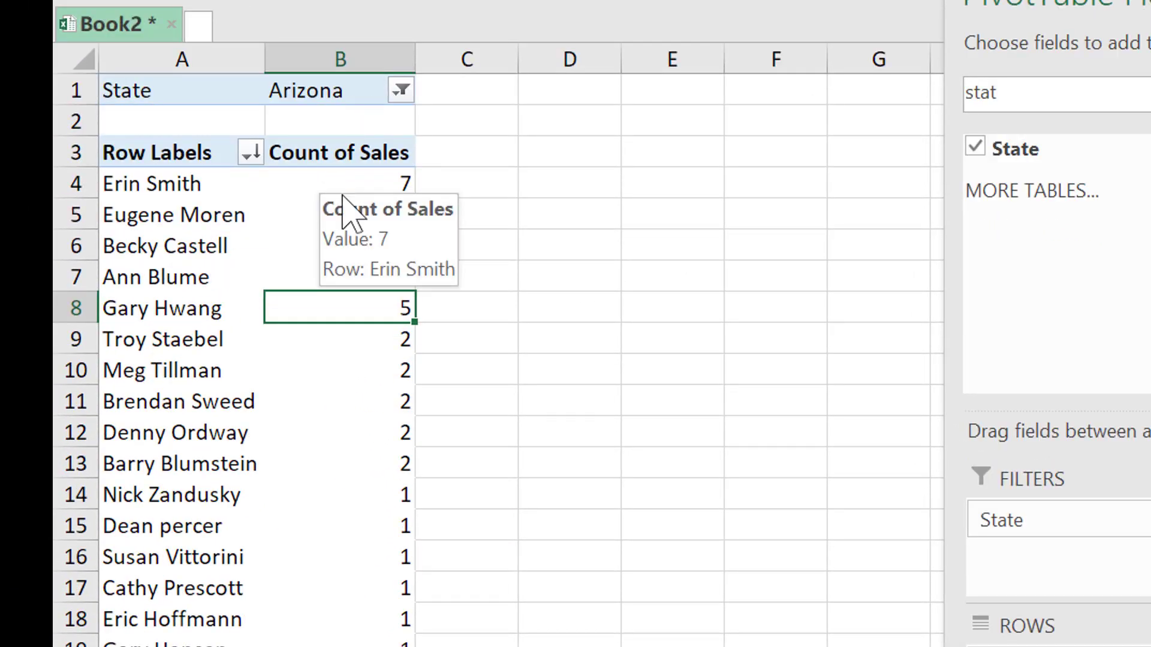
pyautogui.click(340, 184)
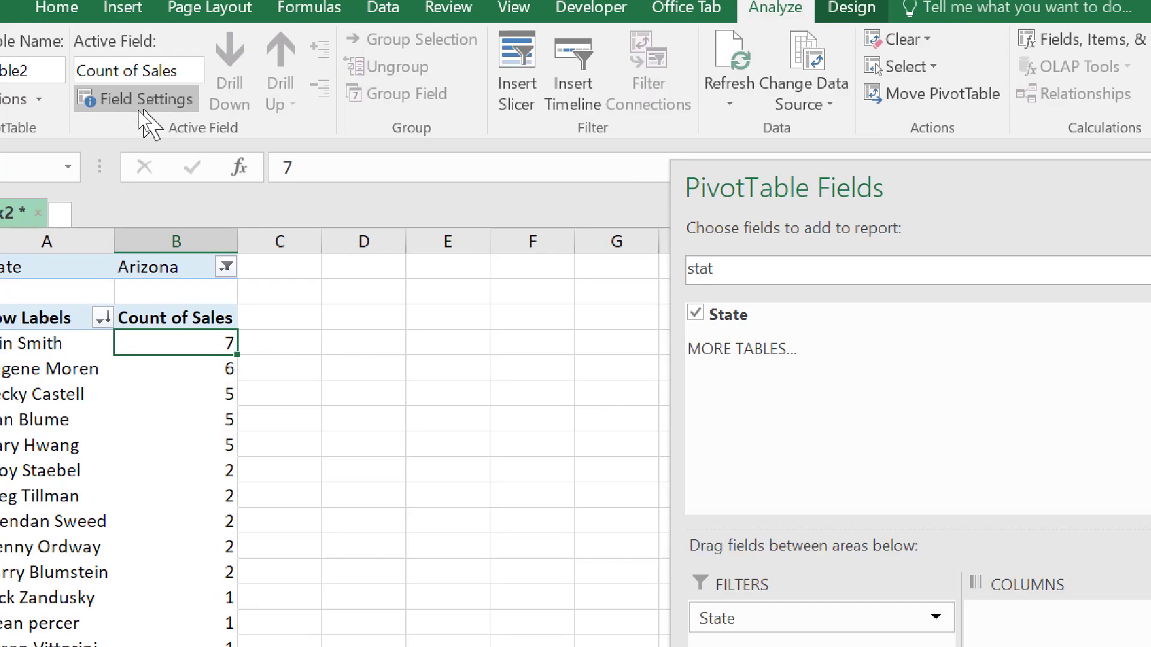
pyautogui.click(139, 107)
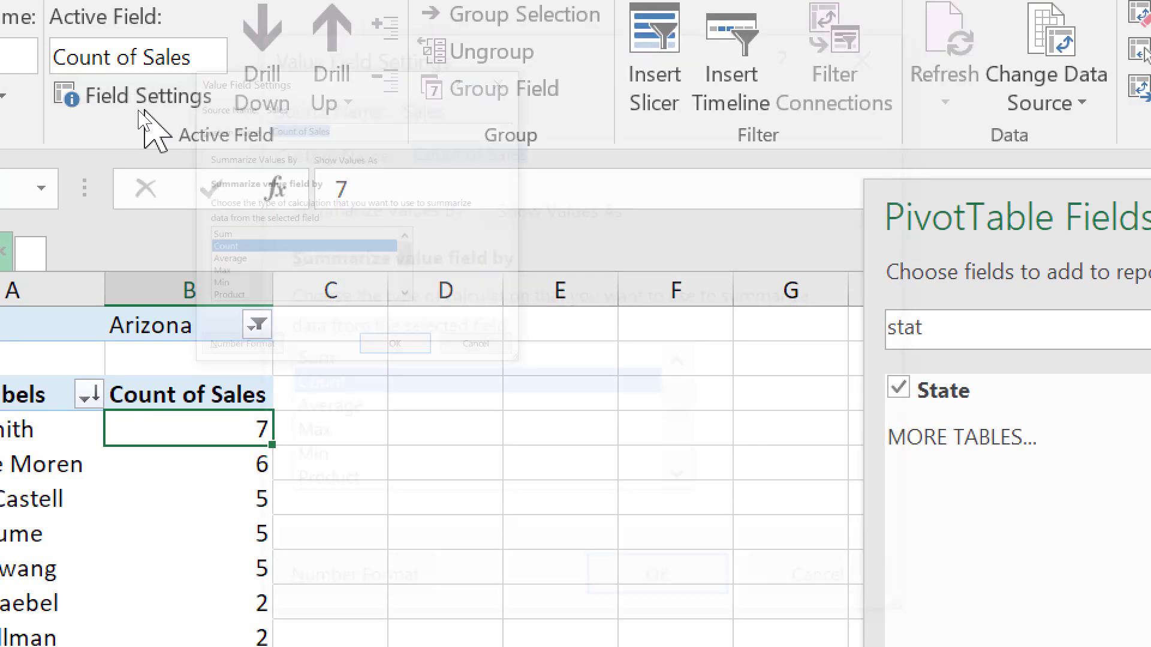
pyautogui.click(302, 361)
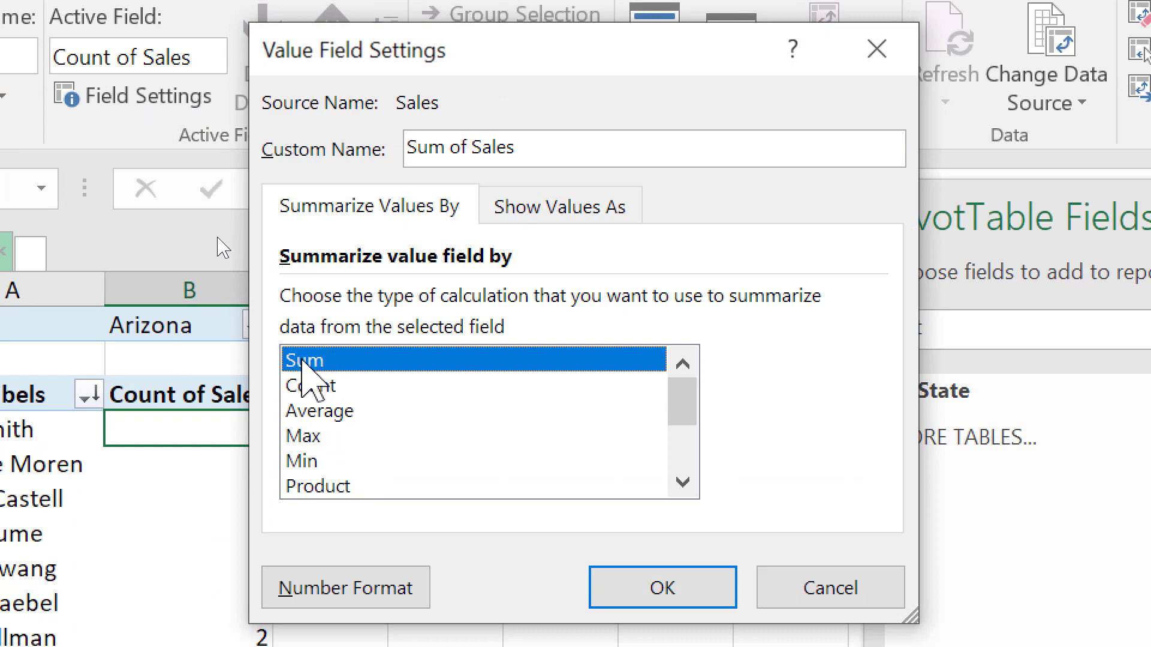
pyautogui.click(624, 478)
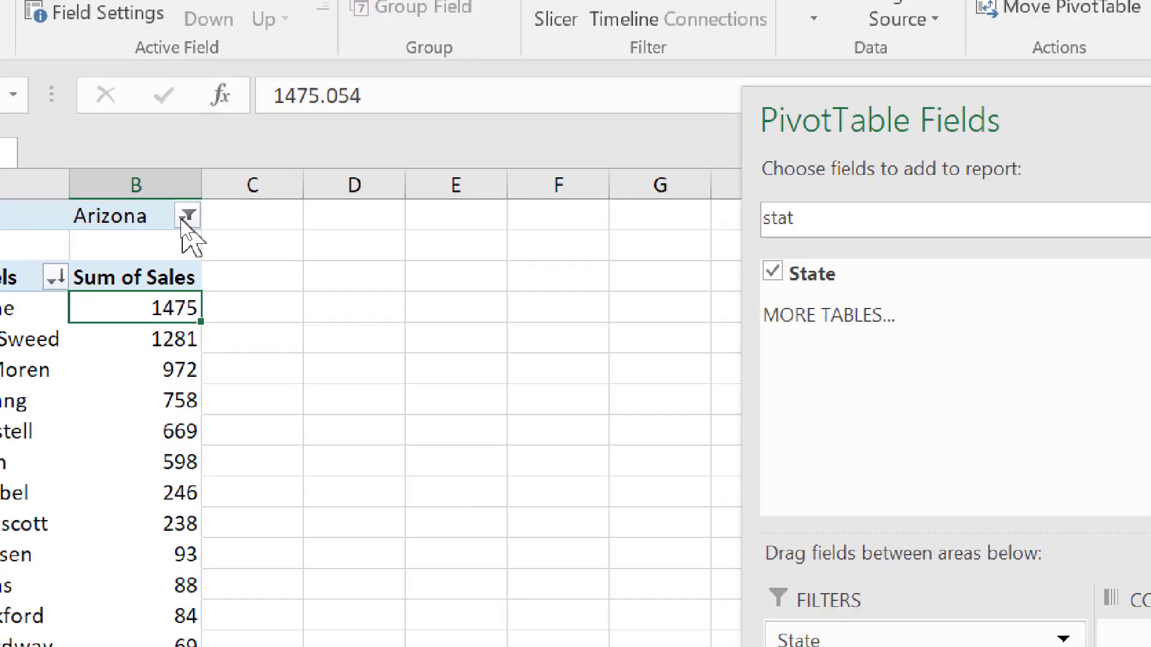
# Allow multiple items in the State filter and add Washington to the Arizona selection
pyautogui.click(185, 217)
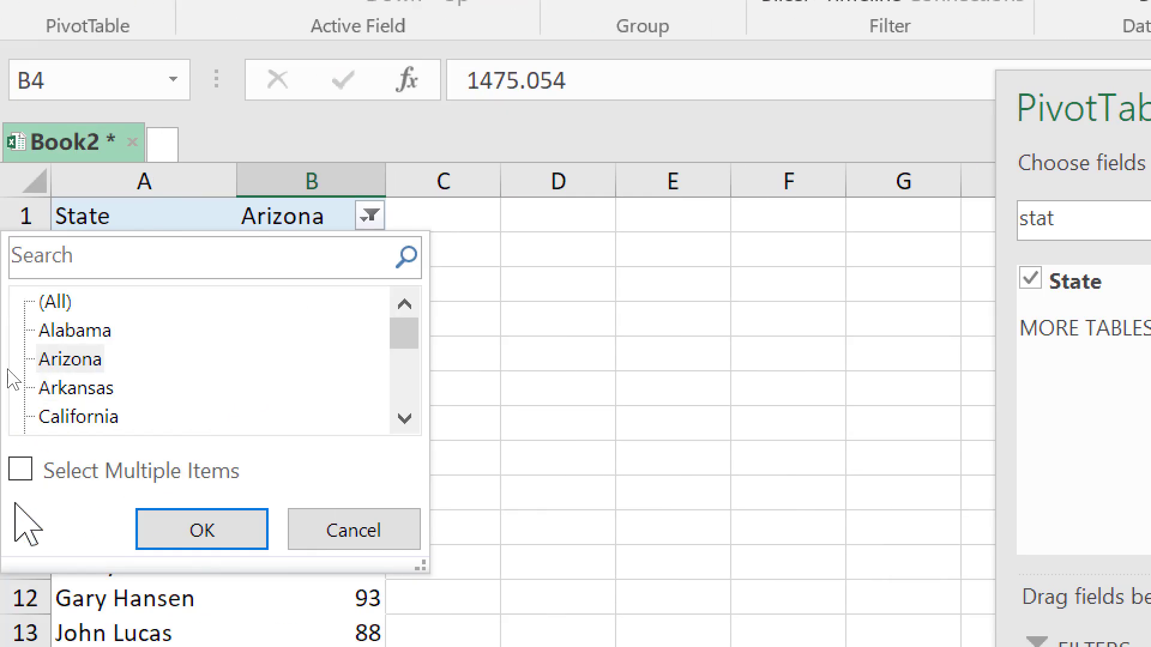
pyautogui.click(21, 469)
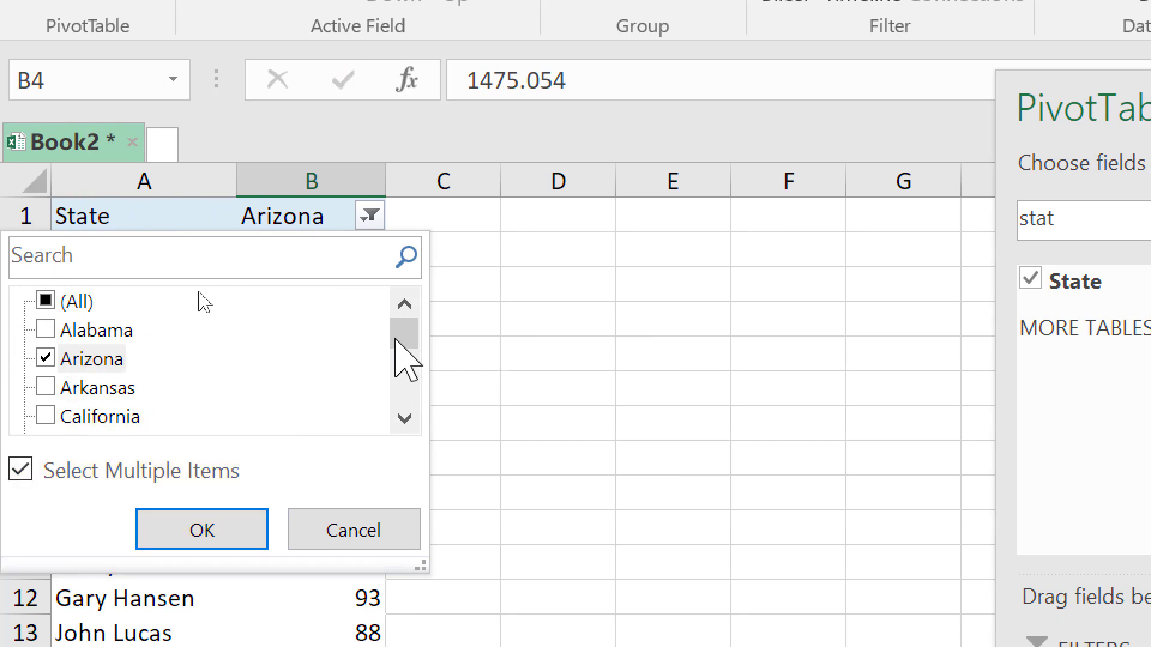
pyautogui.moveTo(396, 333); pyautogui.dragTo(399, 387)
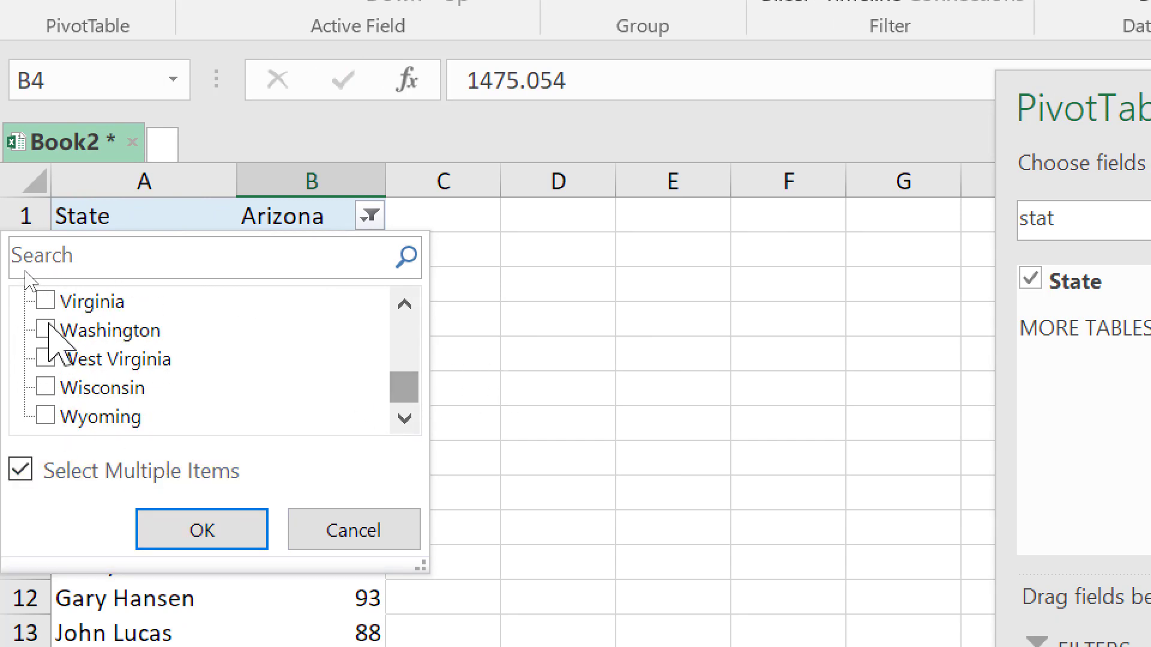
pyautogui.click(46, 331)
pyautogui.click(202, 497)
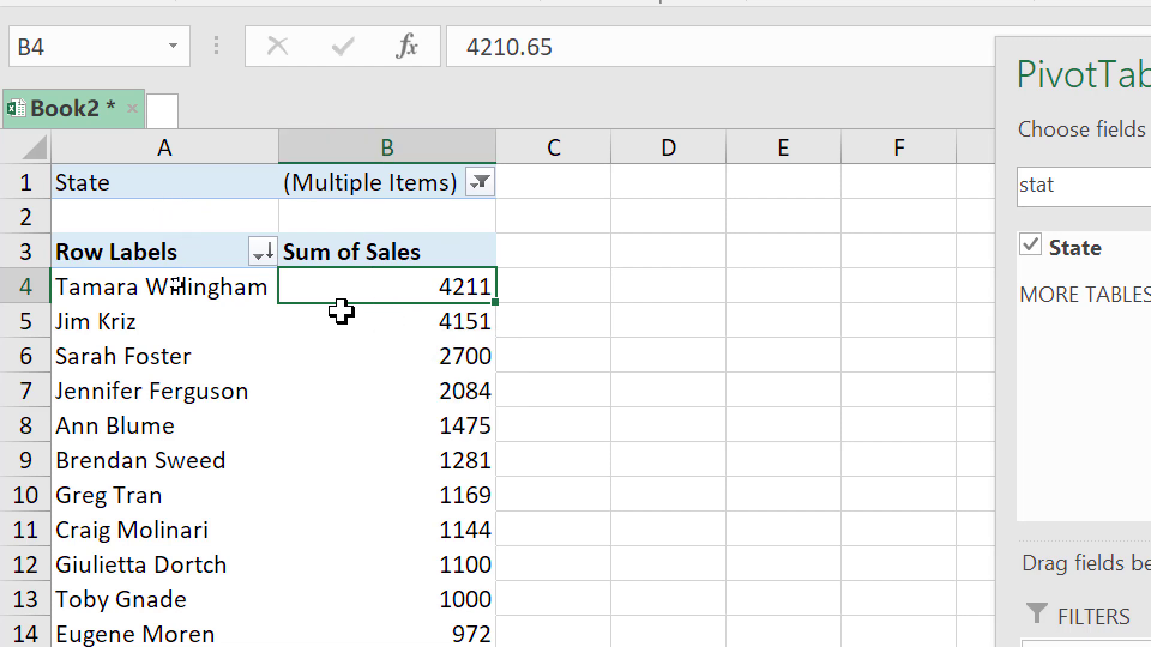
pyautogui.moveTo(402, 291); pyautogui.dragTo(416, 514)
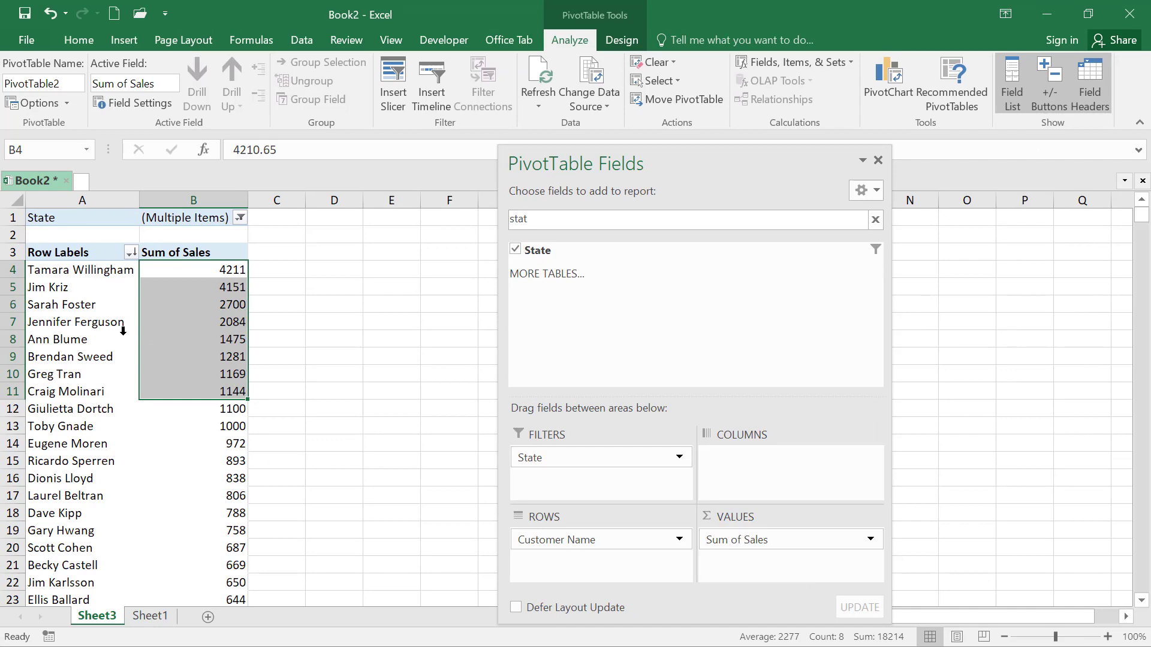
pyautogui.click(200, 395)
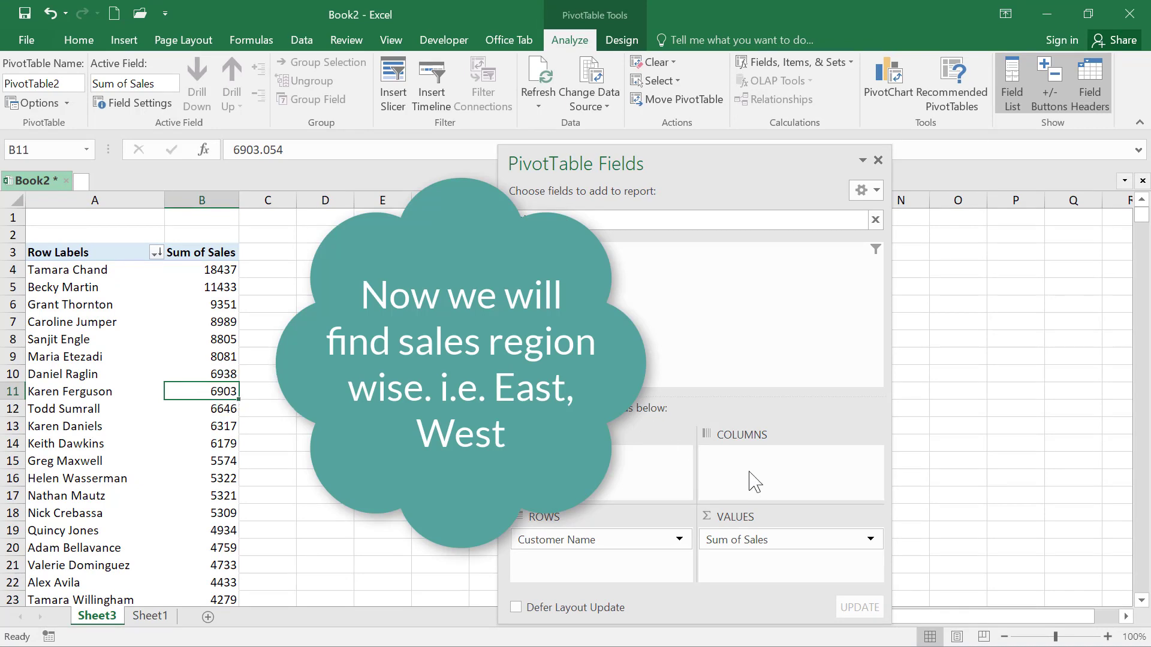
# Search the pivot table fields for "regi" and place the Region field in the Columns area
pyautogui.press('Delete')
pyautogui.press('Delete')
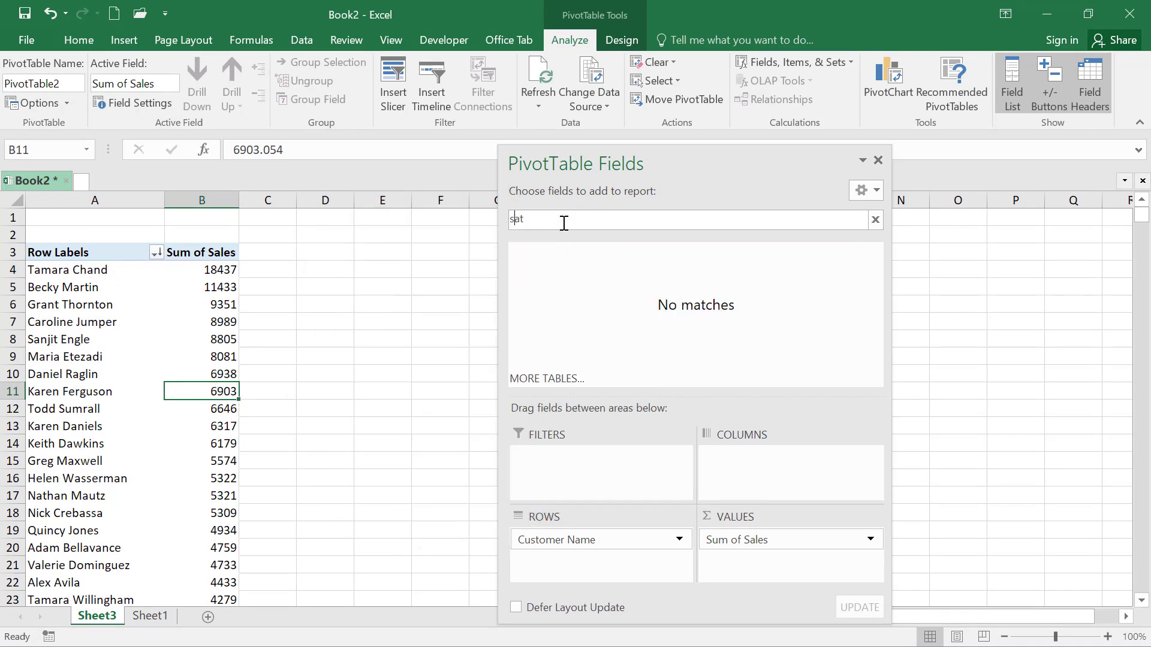
pyautogui.press('BackSpace')
pyautogui.press('Delete')
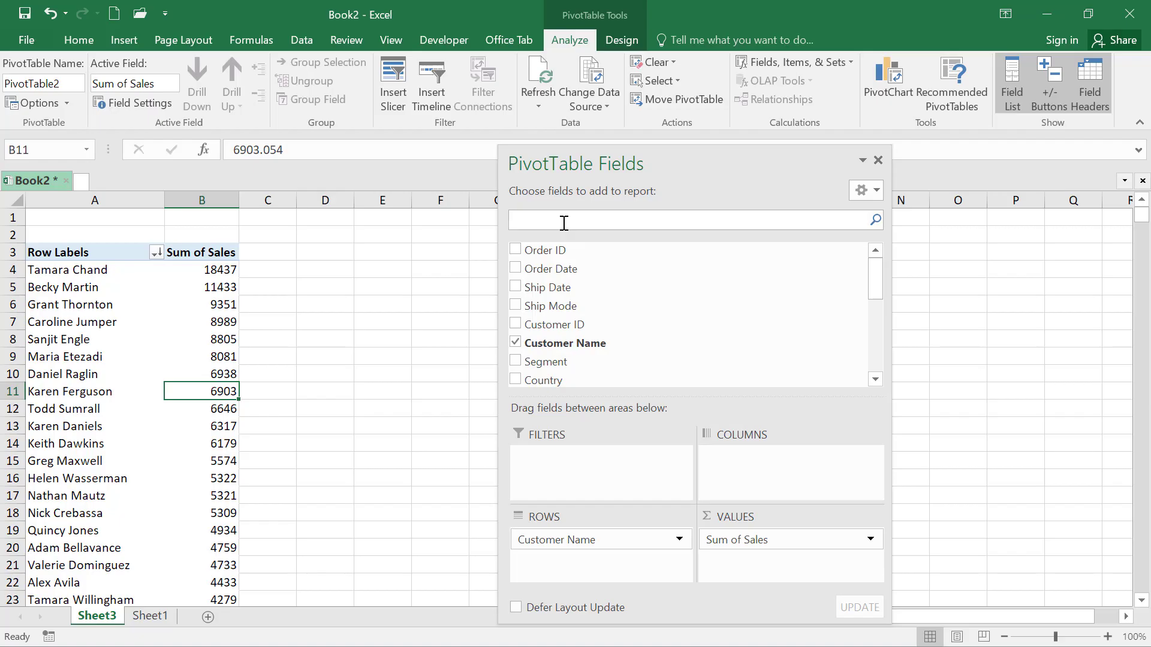
pyautogui.write('regi')
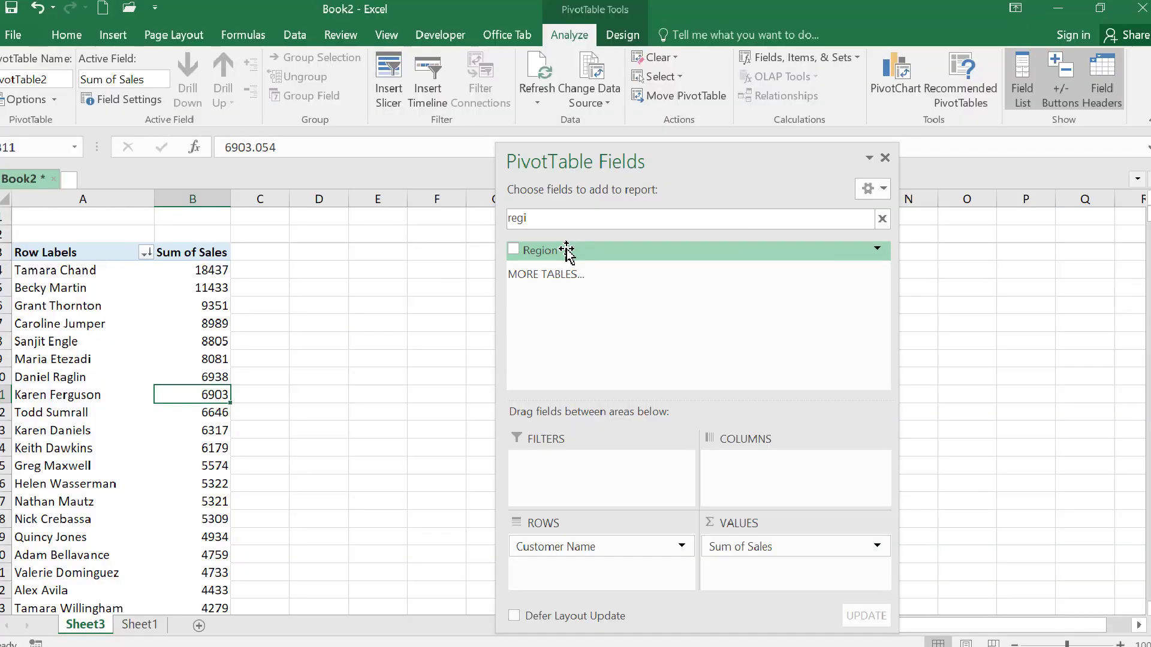
pyautogui.moveTo(571, 277); pyautogui.dragTo(749, 476)
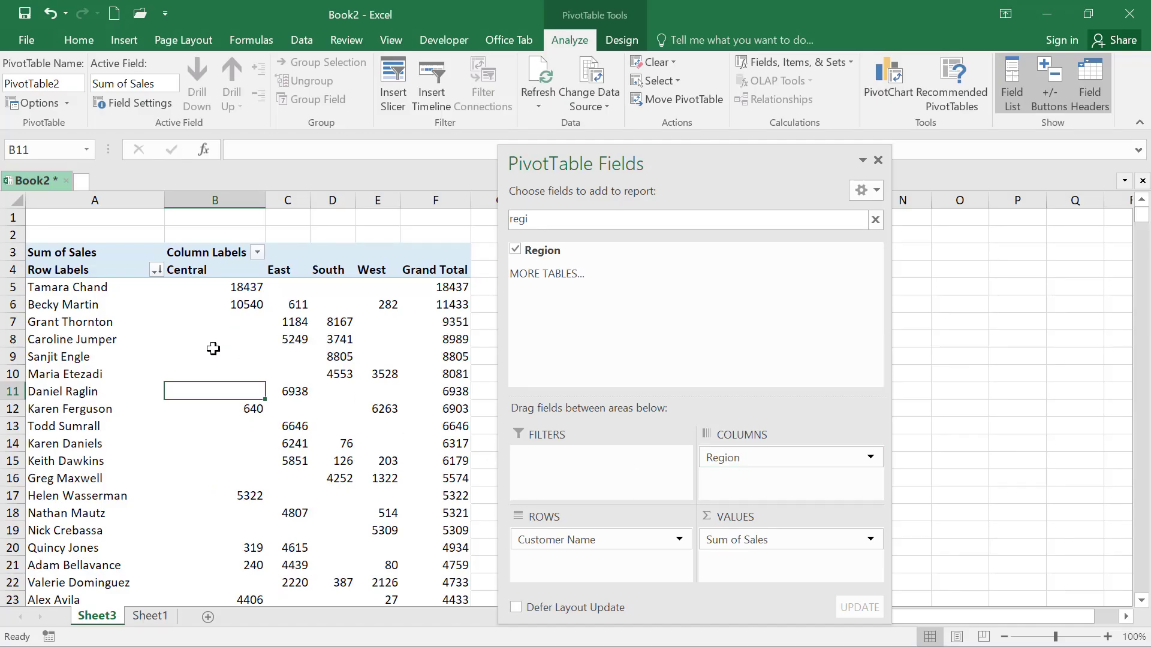
# Center the contents of the region and Grand Total columns B through F and widen these columns to an equal width
pyautogui.click(223, 306)
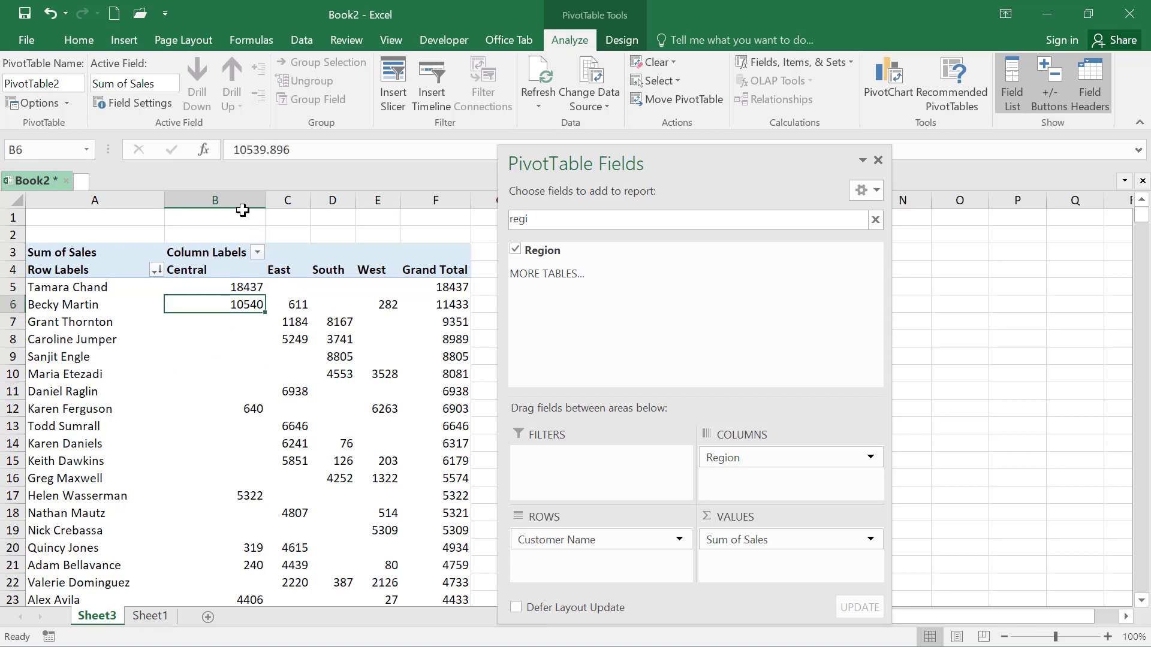
pyautogui.moveTo(243, 199); pyautogui.dragTo(416, 188)
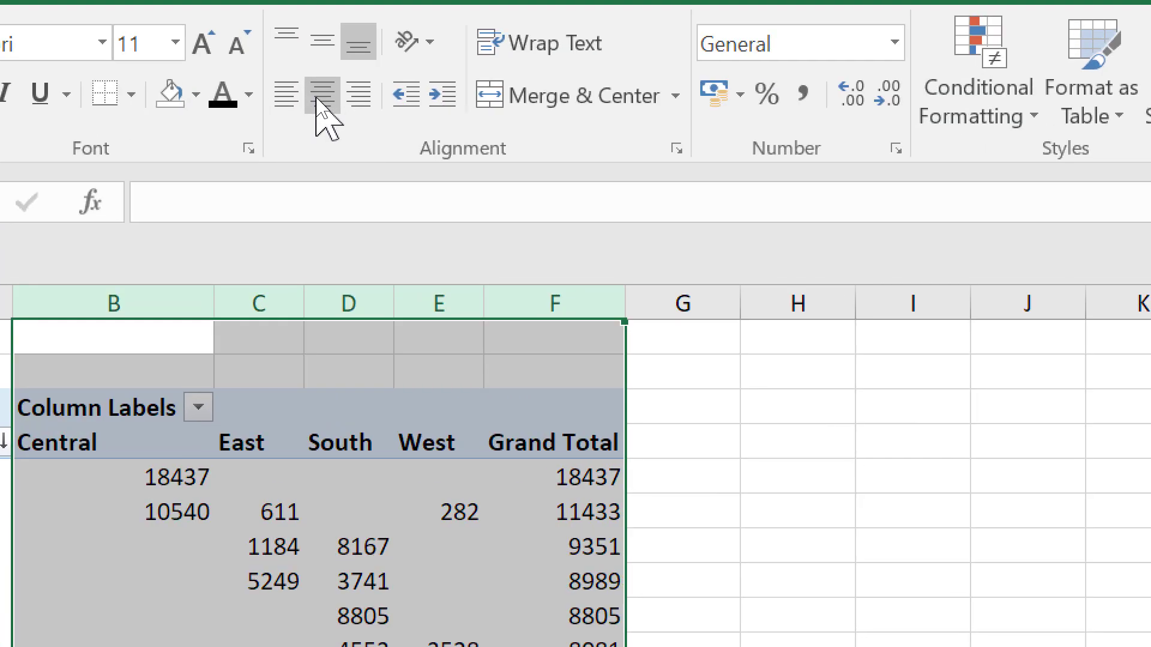
pyautogui.click(319, 97)
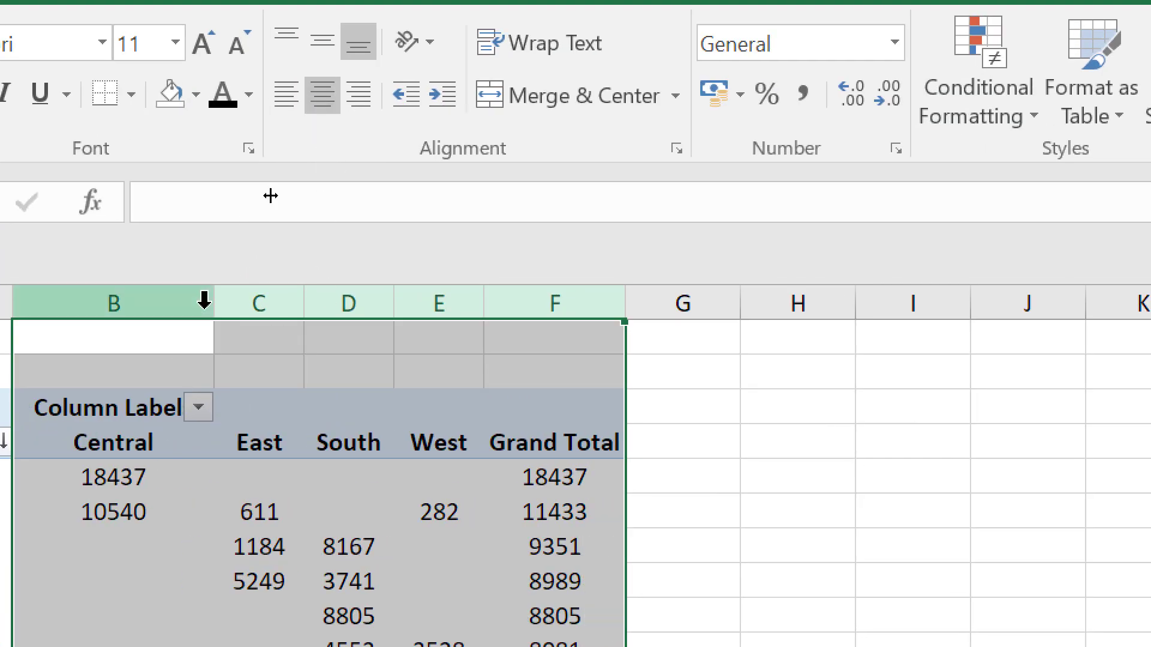
pyautogui.moveTo(215, 298); pyautogui.dragTo(199, 305)
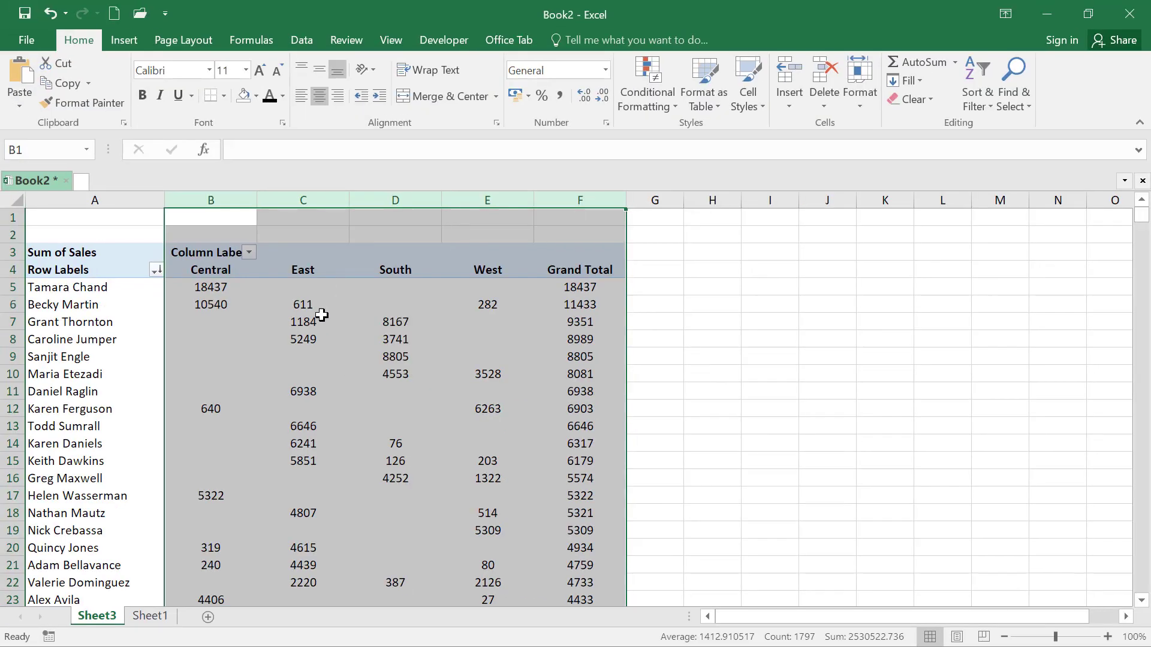
pyautogui.click(294, 576)
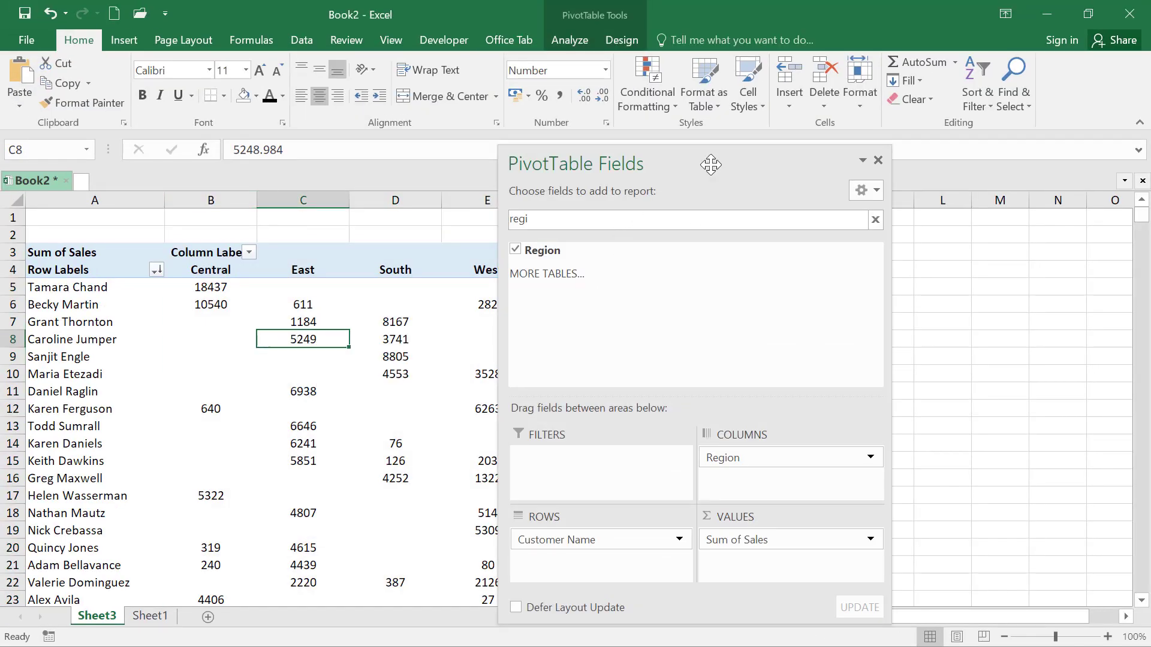
# Move the PivotTable Fields pane clear of the table and examine the customers' sales per region and their grand totals
pyautogui.moveTo(710, 165); pyautogui.dragTo(943, 128)
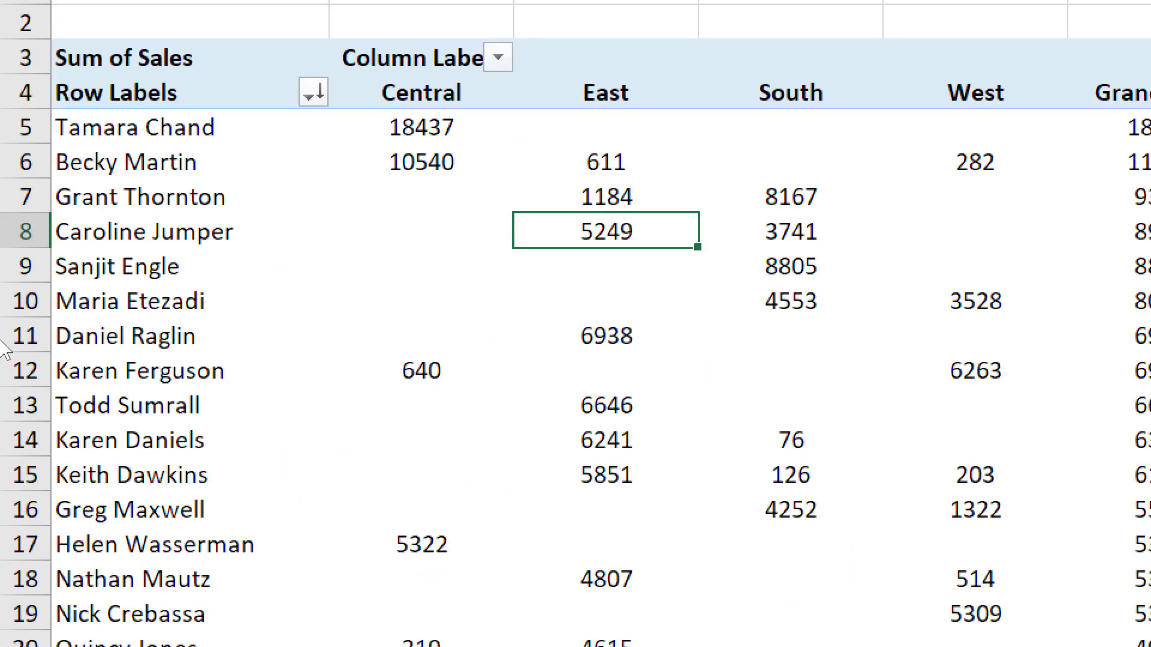
pyautogui.click(54, 201)
pyautogui.click(824, 240)
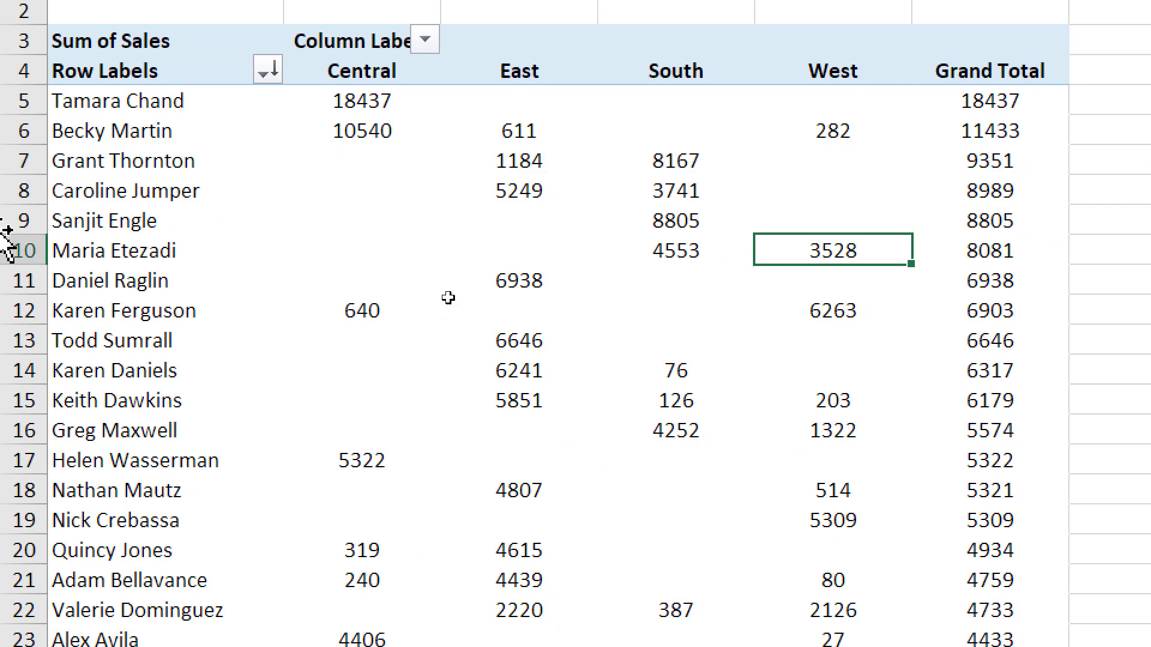
pyautogui.moveTo(1005, 97); pyautogui.dragTo(1020, 550)
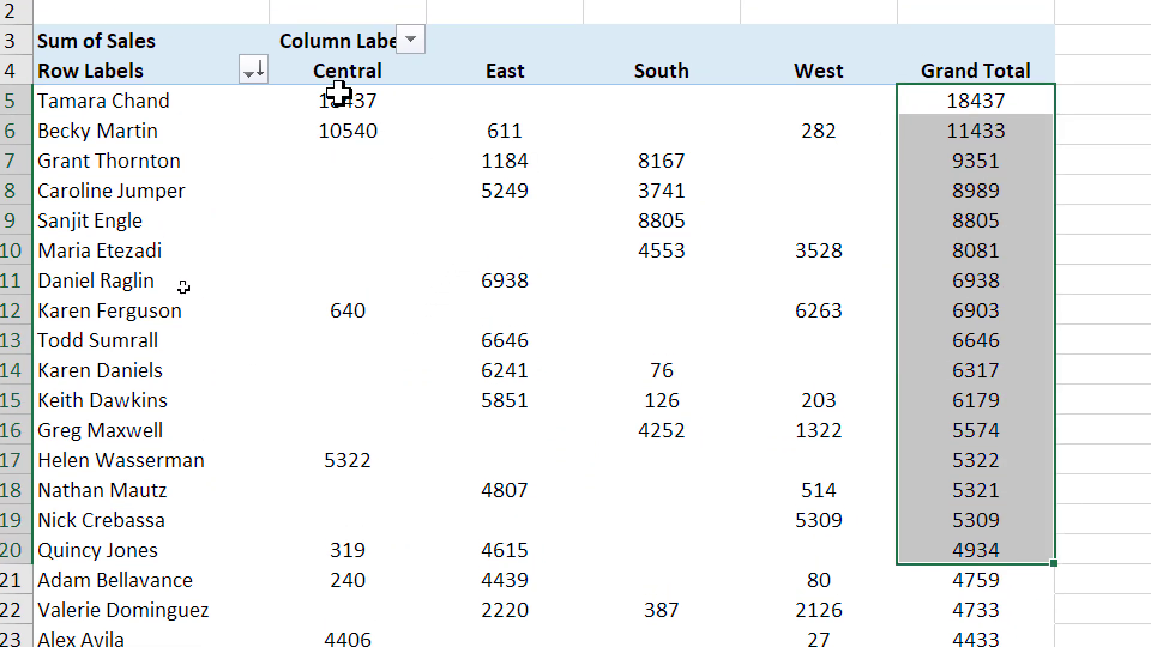
pyautogui.click(353, 102)
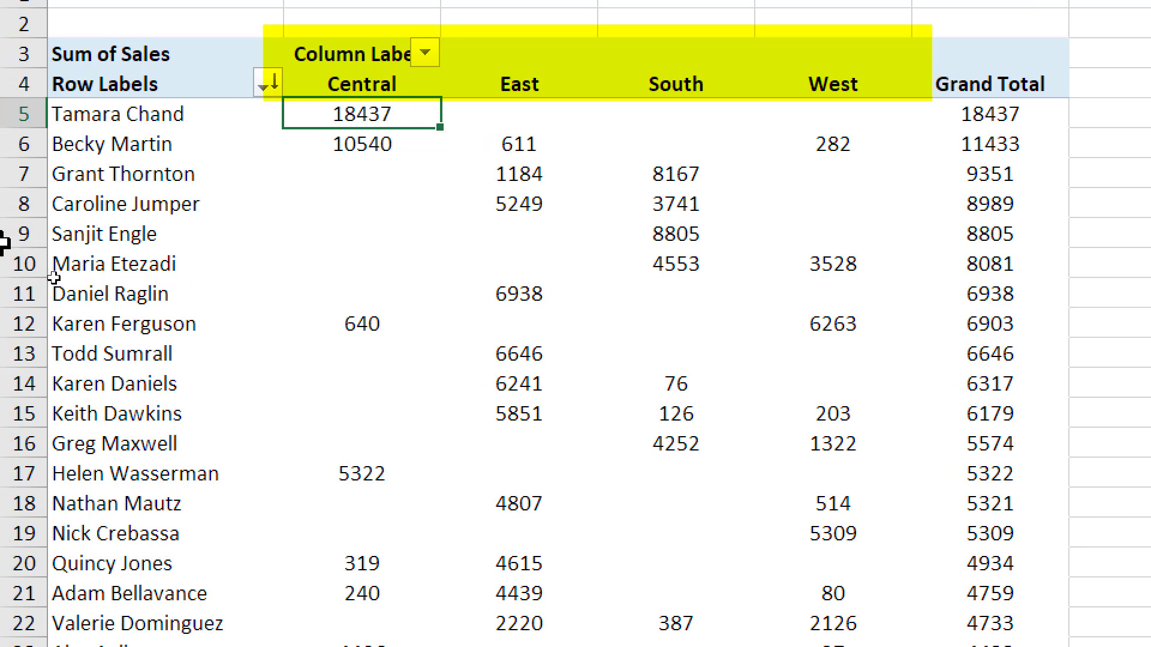
pyautogui.click(84, 119)
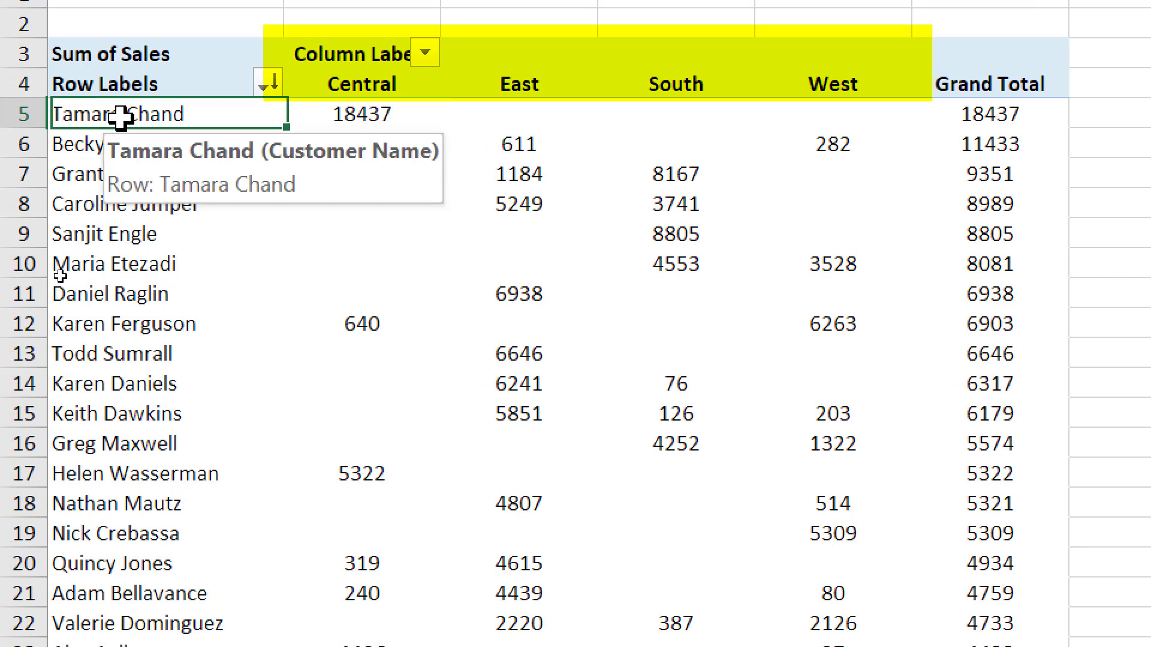
pyautogui.click(398, 114)
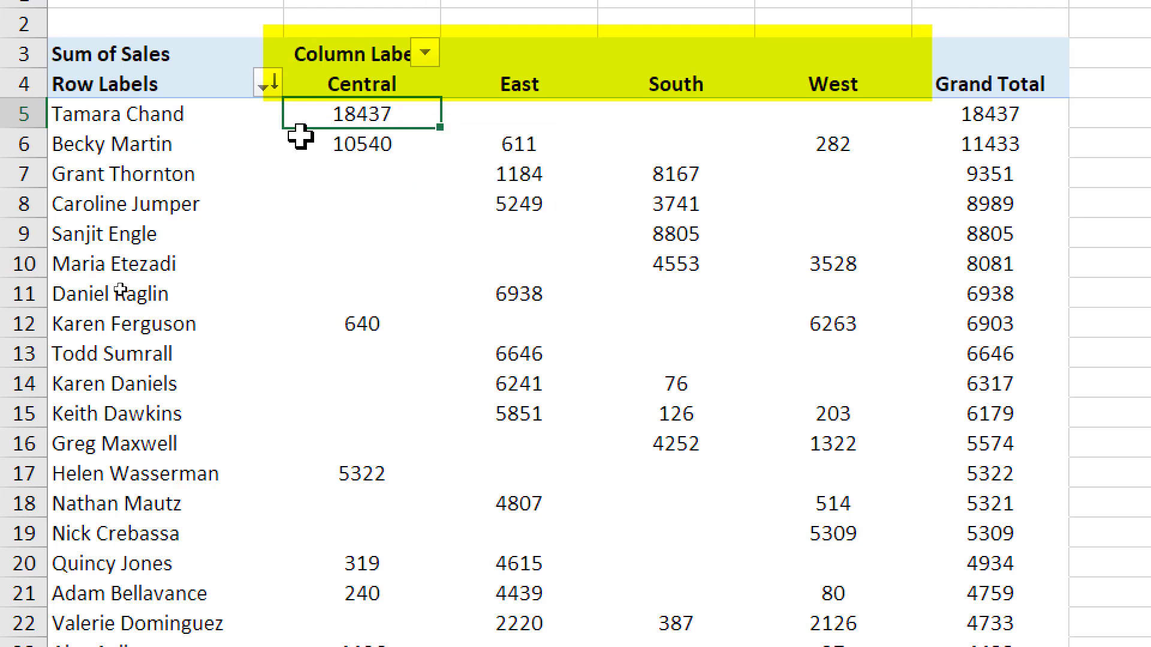
# Examine the second-ranked customer's sales in the Central, East, South and West regions
pyautogui.click(129, 142)
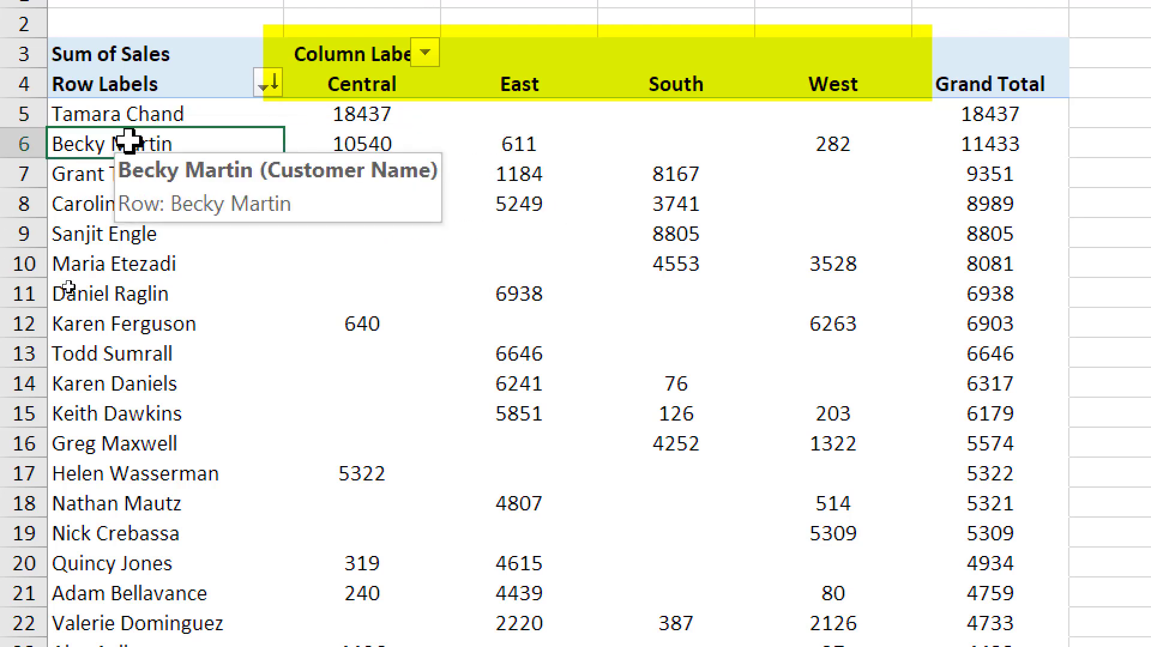
pyautogui.click(381, 148)
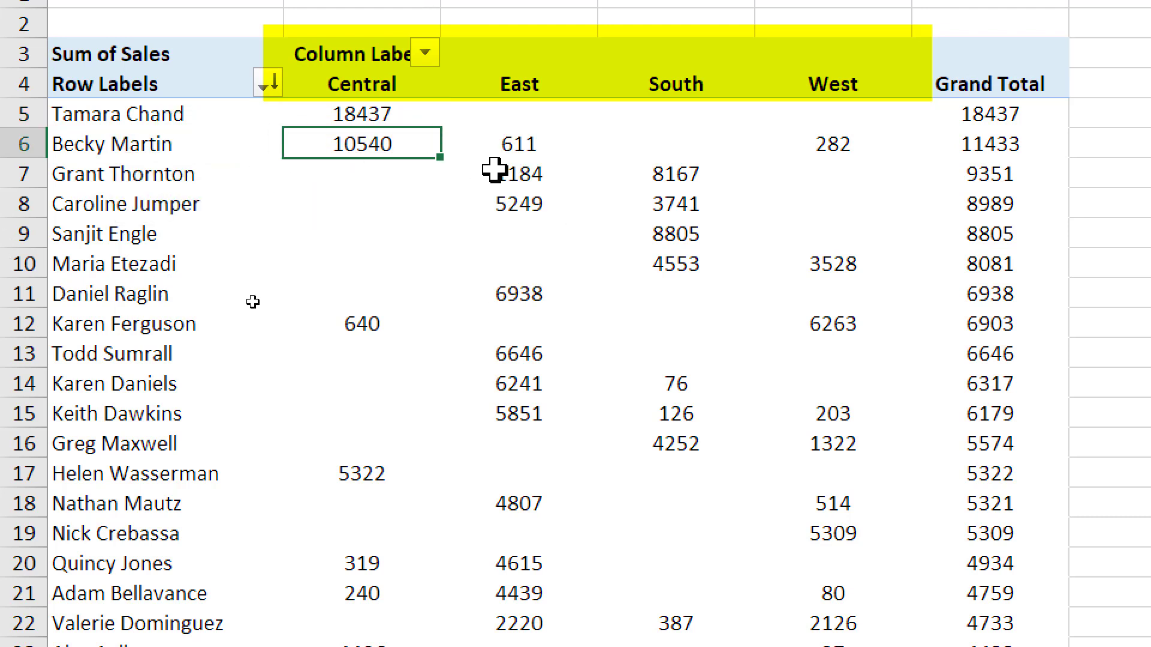
pyautogui.click(514, 144)
pyautogui.press('Right')
pyautogui.press('Right')
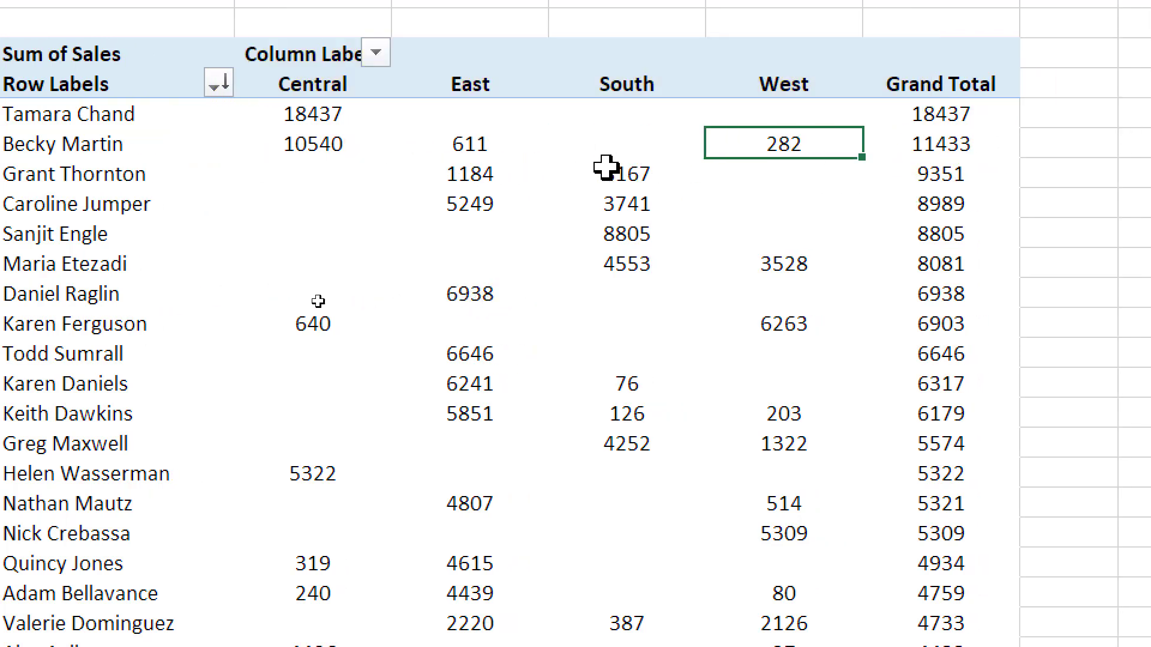
# Sort the customers by their East region sales from largest to smallest
pyautogui.rightClick(470, 146)
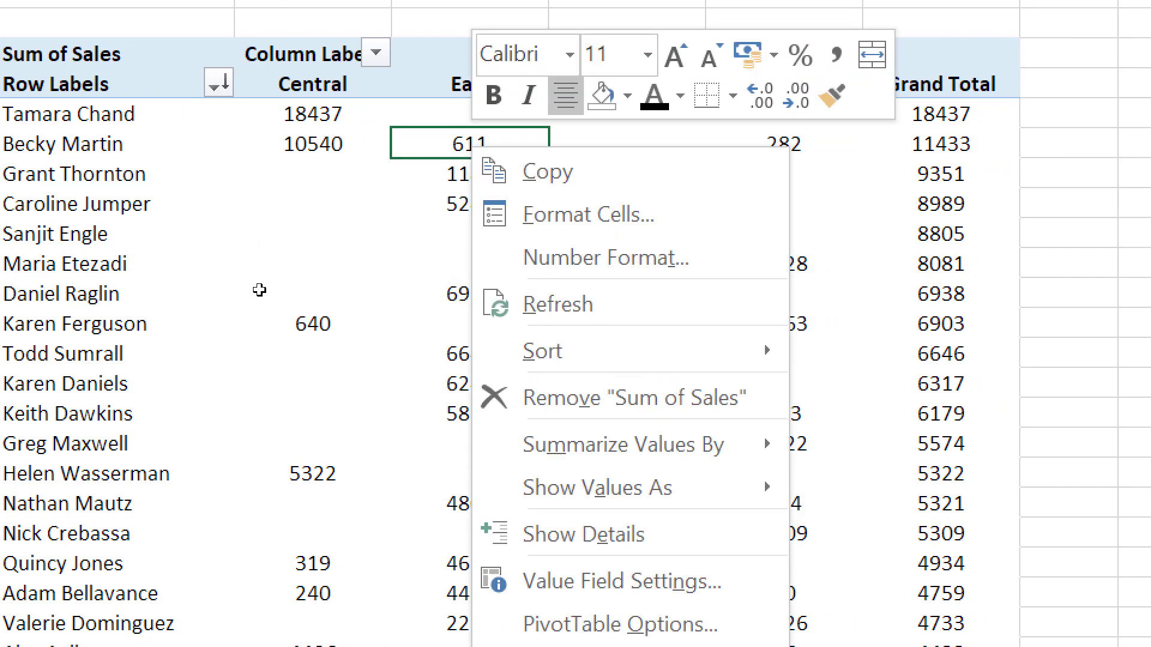
pyautogui.moveTo(665, 354)
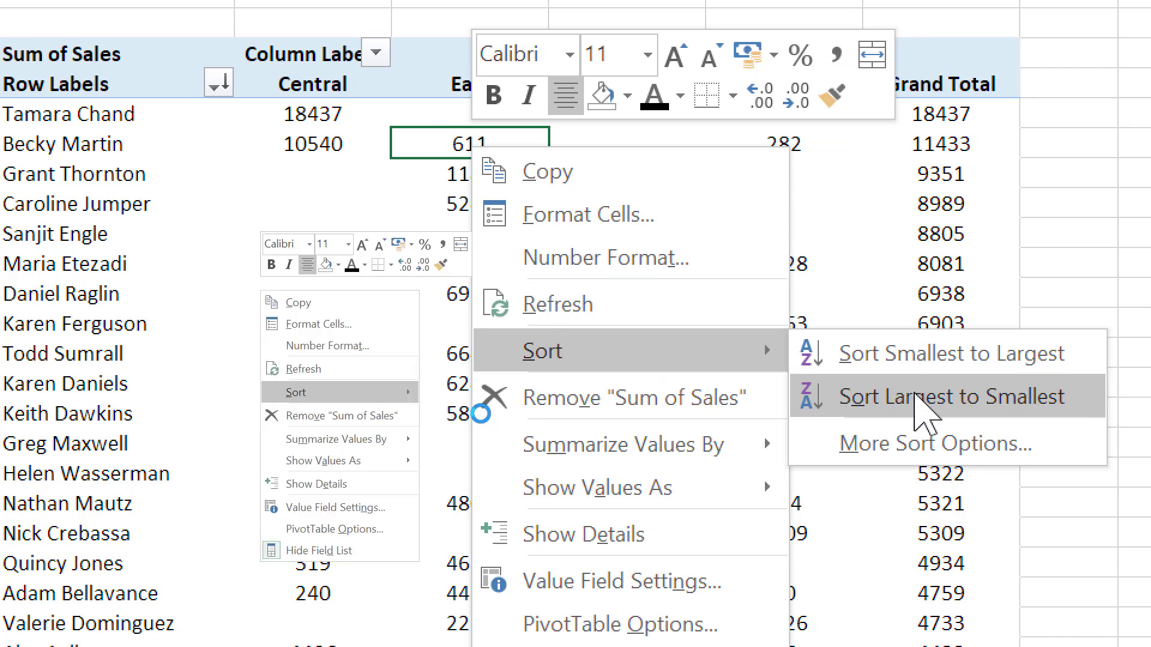
pyautogui.click(864, 398)
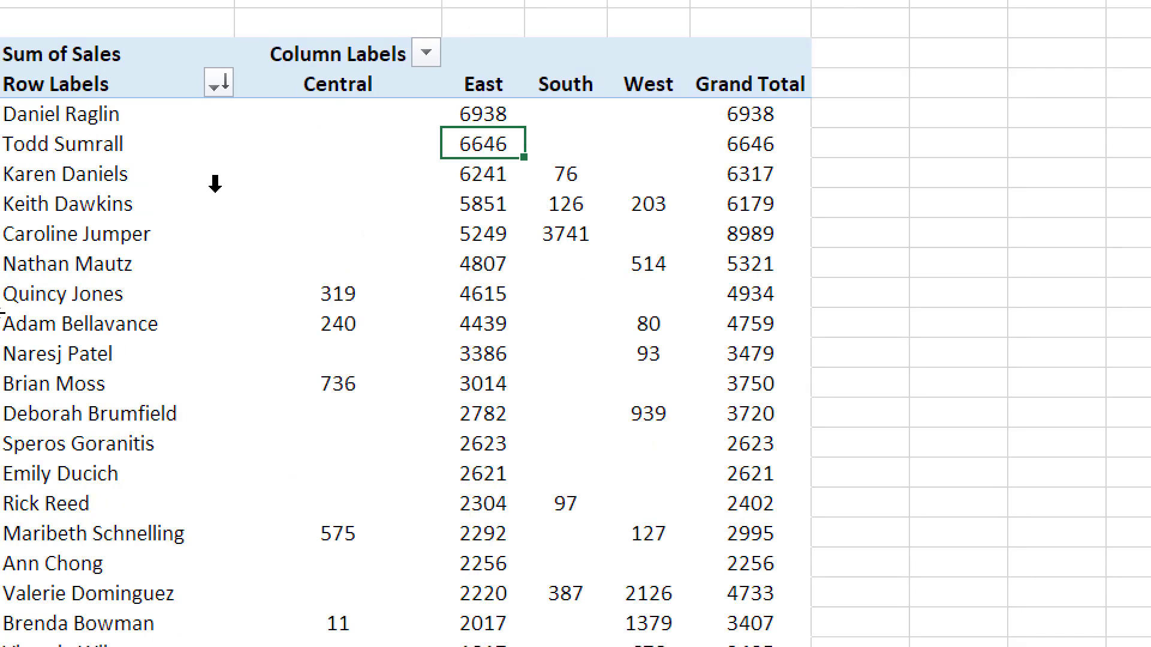
# Sort the customers by their Grand Total from largest to smallest
pyautogui.click(804, 113)
pyautogui.rightClick(803, 113)
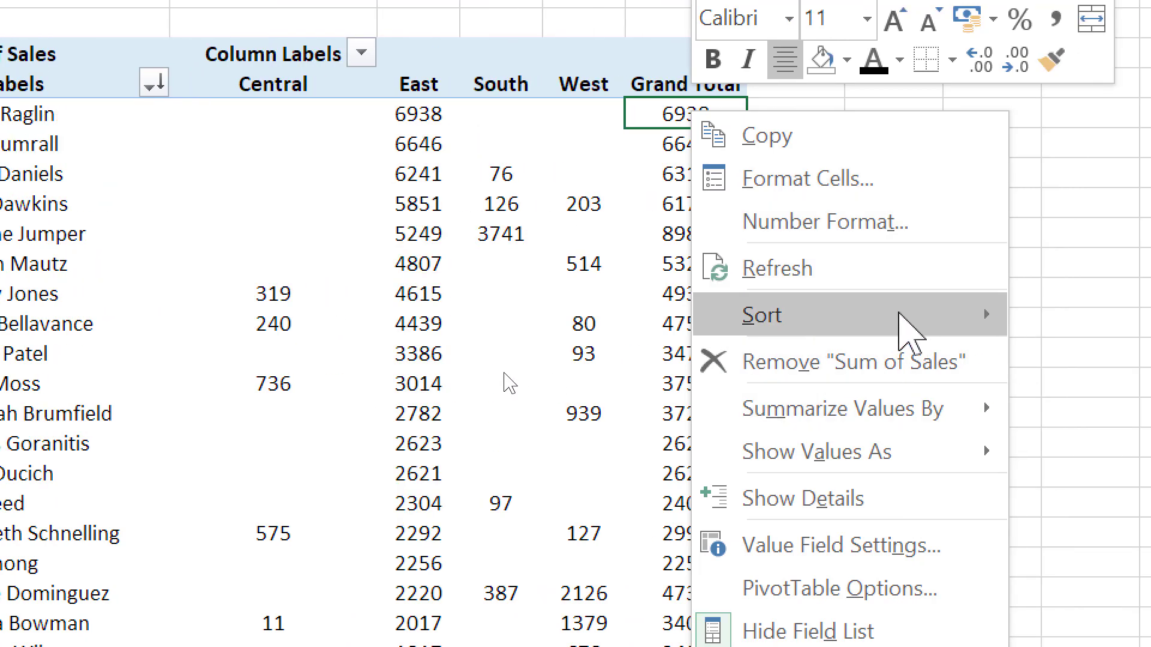
pyautogui.moveTo(1012, 313)
pyautogui.click(1132, 360)
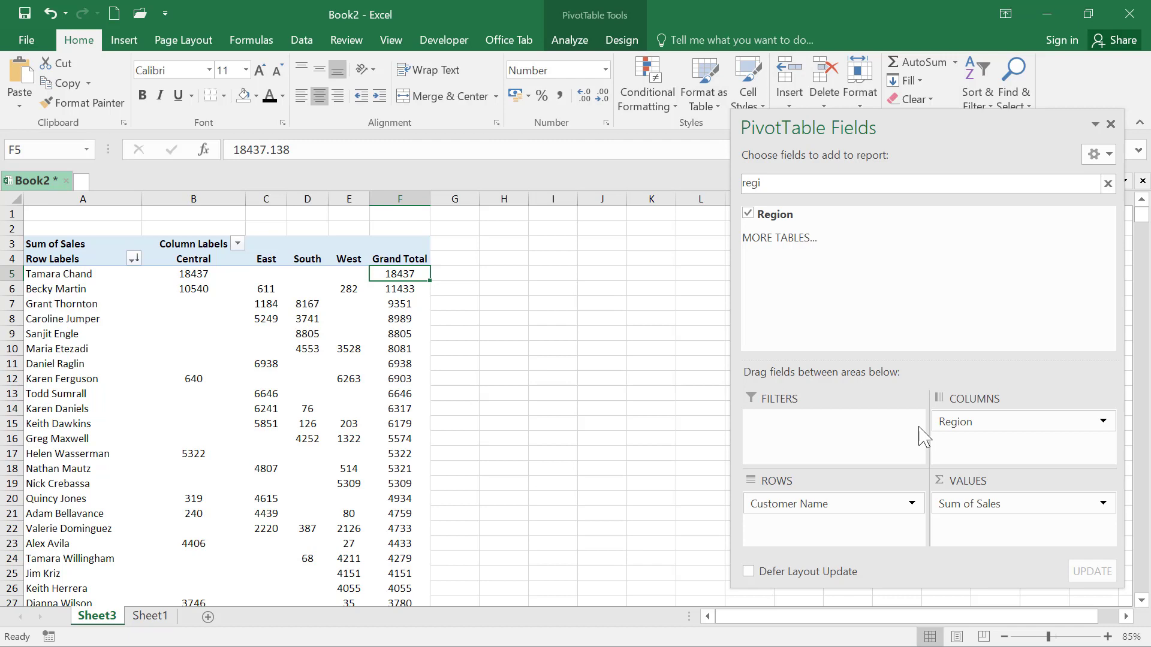
# Remove Region and Customer Name from the pivot table, search the fields for "date" and place Order Date in the Rows area
pyautogui.moveTo(944, 425); pyautogui.dragTo(702, 452)
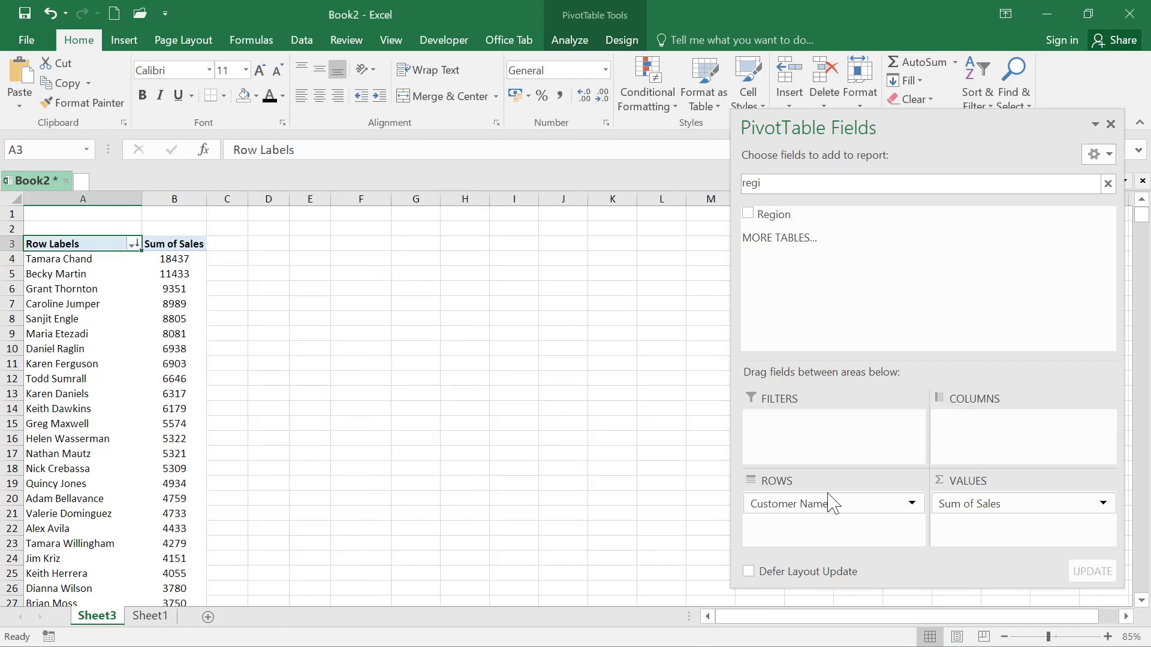
pyautogui.moveTo(834, 503); pyautogui.dragTo(216, 340)
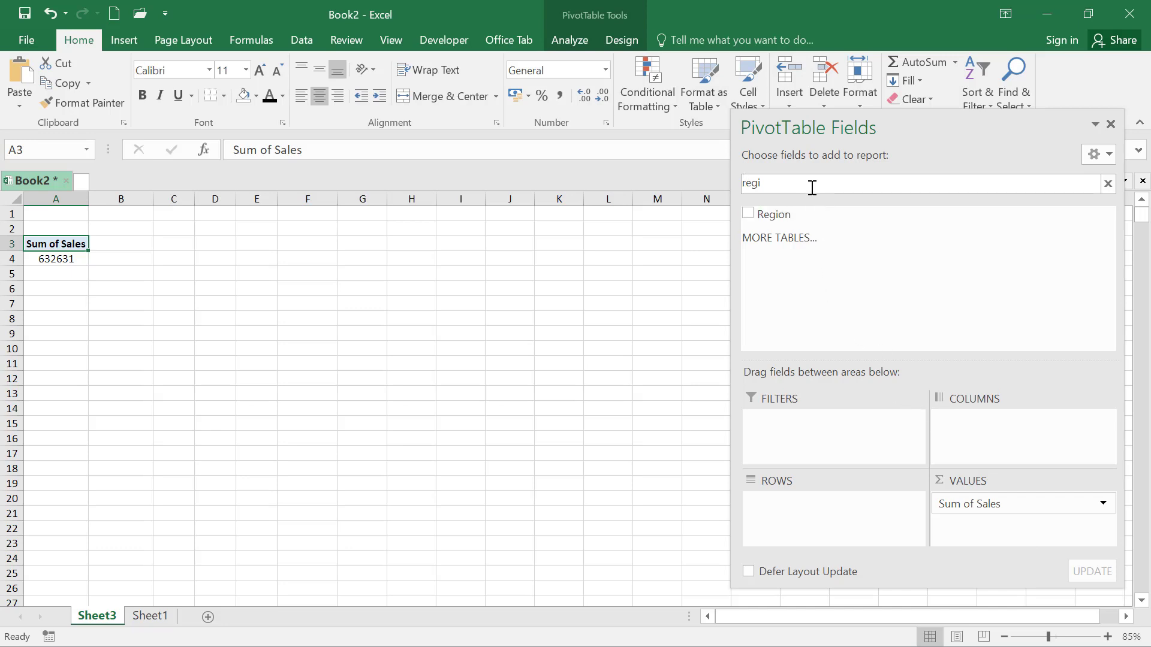
pyautogui.press('BackSpace')
pyautogui.press('BackSpace')
pyautogui.press('BackSpace')
pyautogui.press('BackSpace')
pyautogui.write('date')
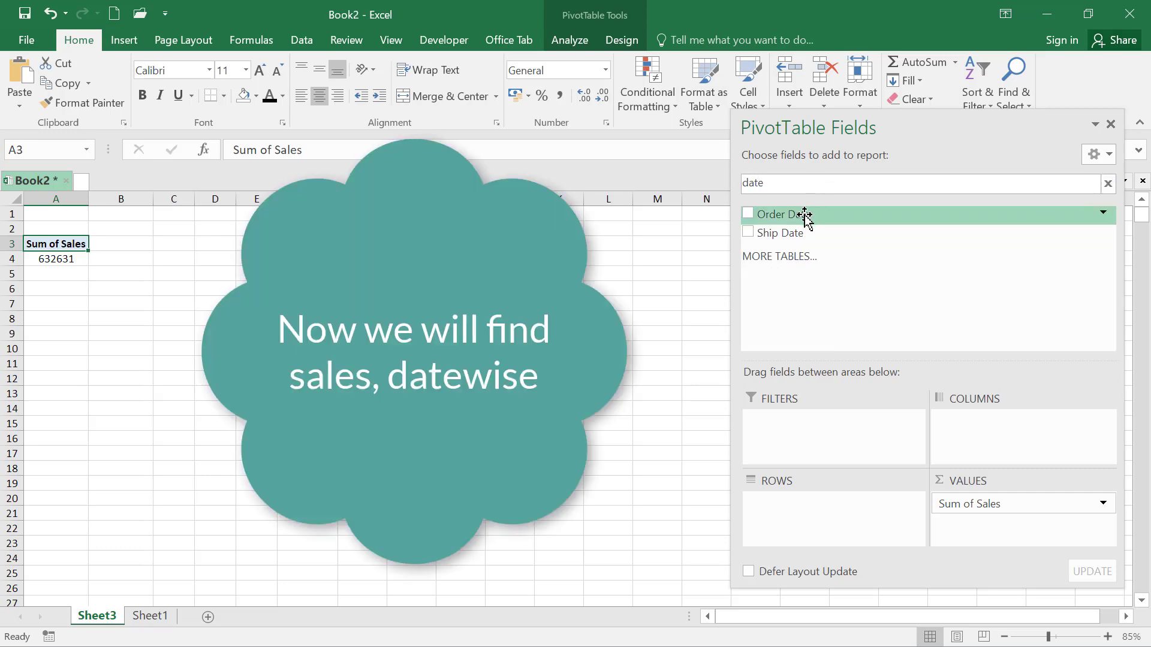
pyautogui.moveTo(808, 216); pyautogui.dragTo(804, 521)
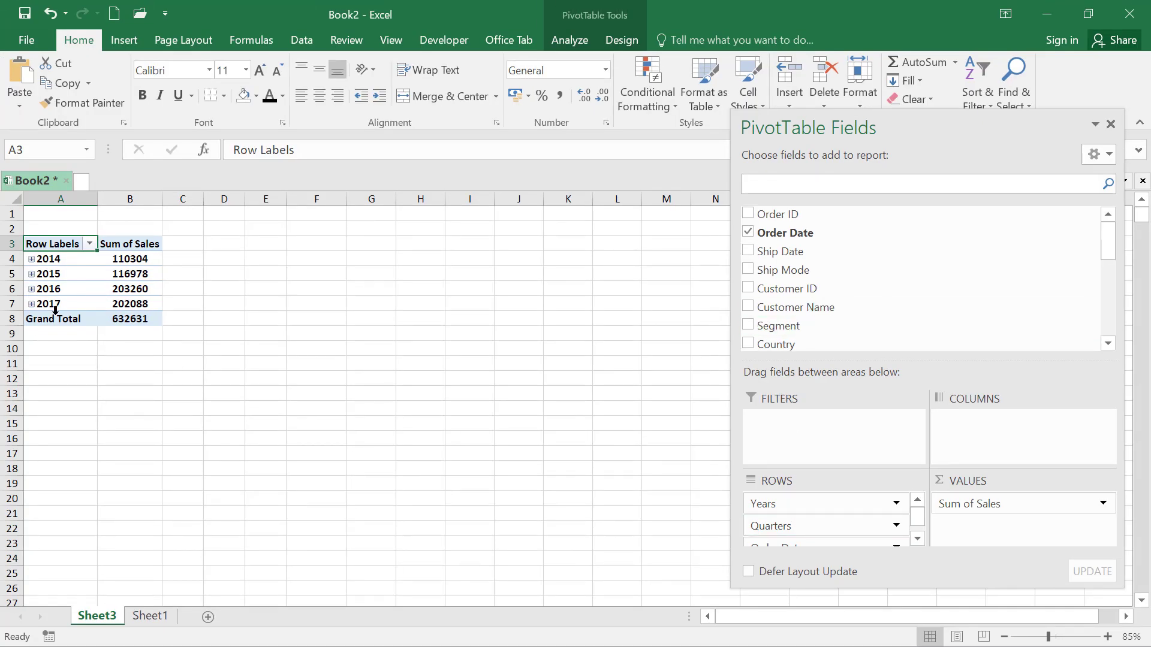
# Examine the date fields in the Rows area and expand 2014 and its Qtr1 to view the monthly sales, then collapse 2014
pyautogui.click(917, 538)
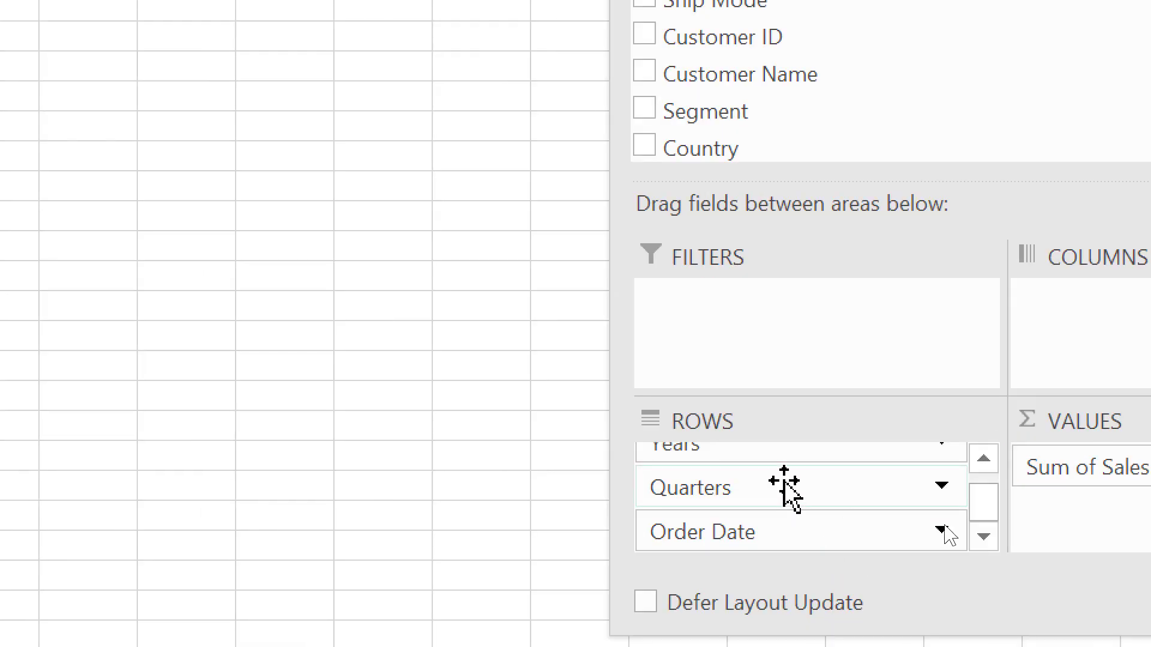
pyautogui.click(984, 460)
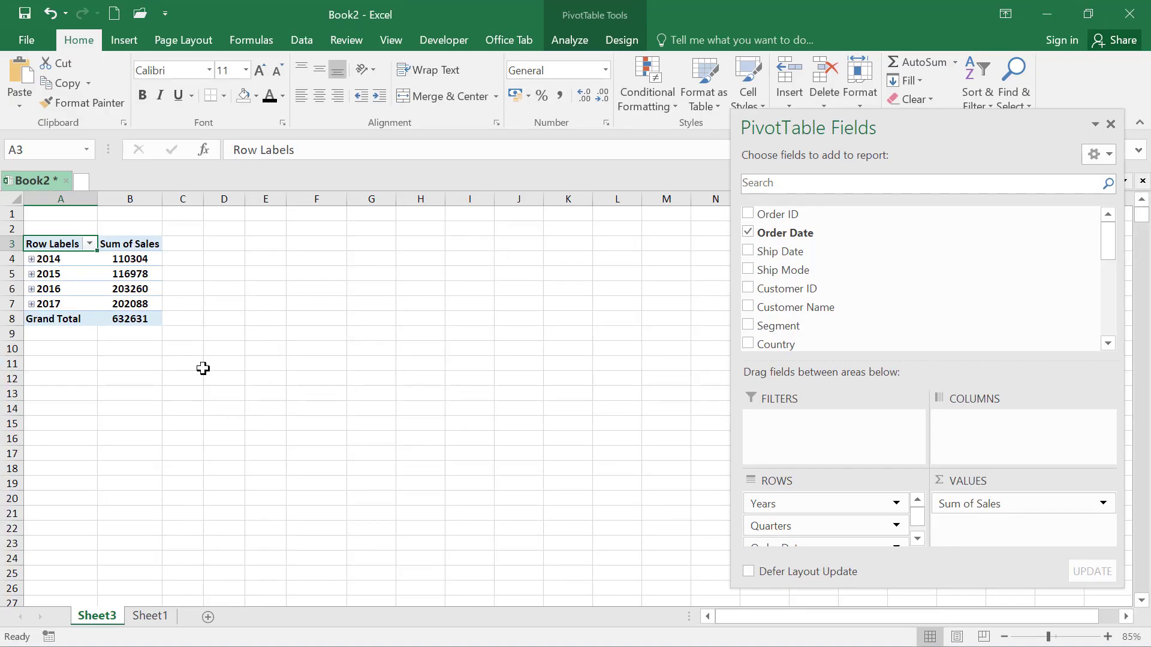
pyautogui.click(32, 259)
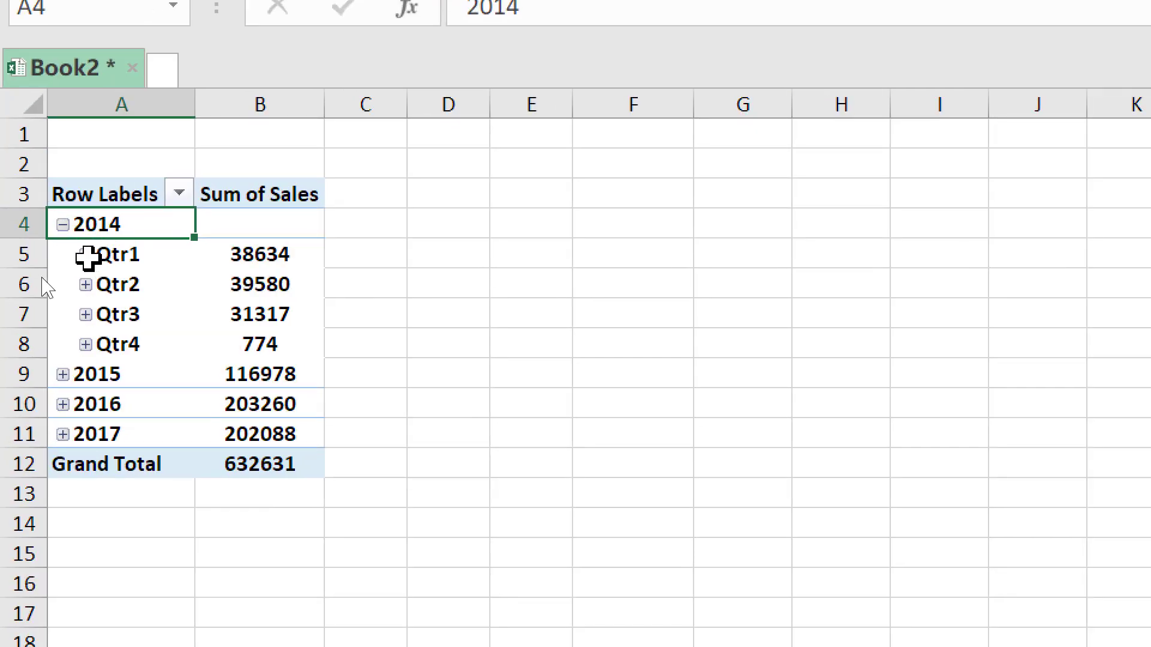
pyautogui.doubleClick(99, 258)
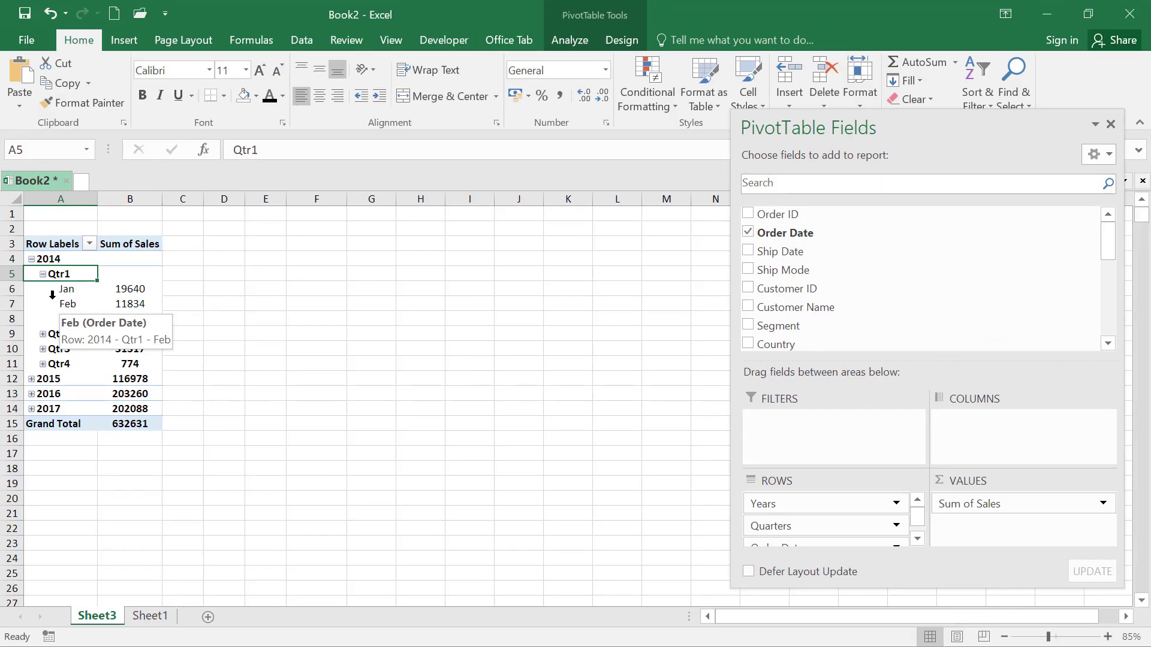
pyautogui.click(31, 259)
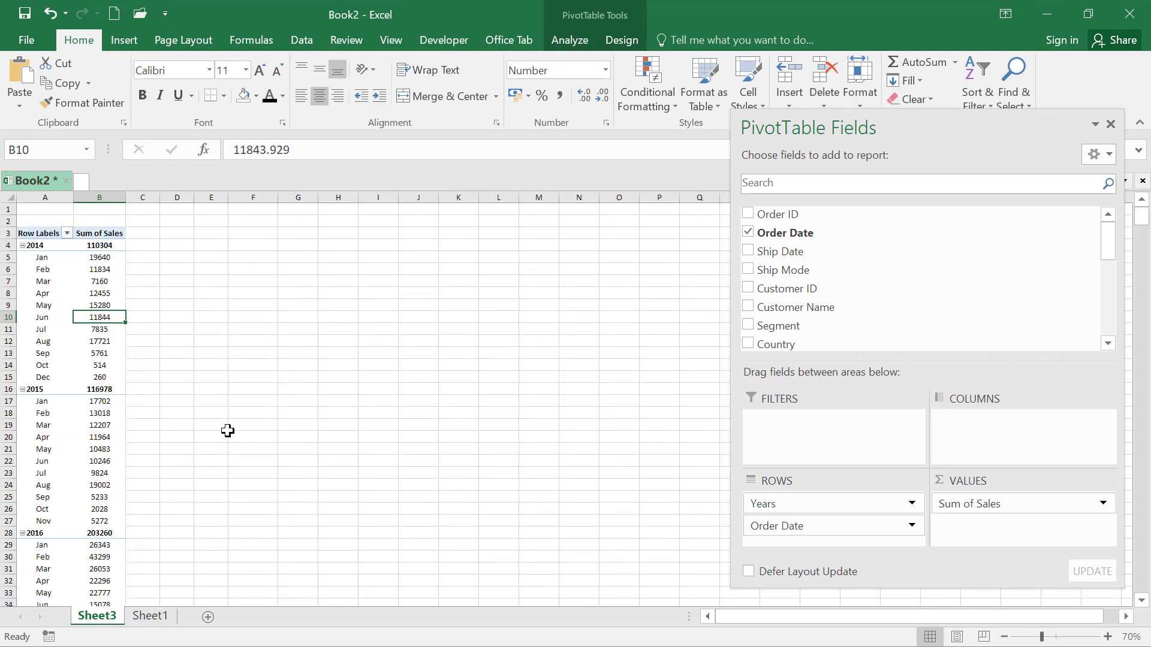
# Remove the Years field from the Rows area and examine the sales totals by month
pyautogui.moveTo(761, 503); pyautogui.dragTo(558, 495)
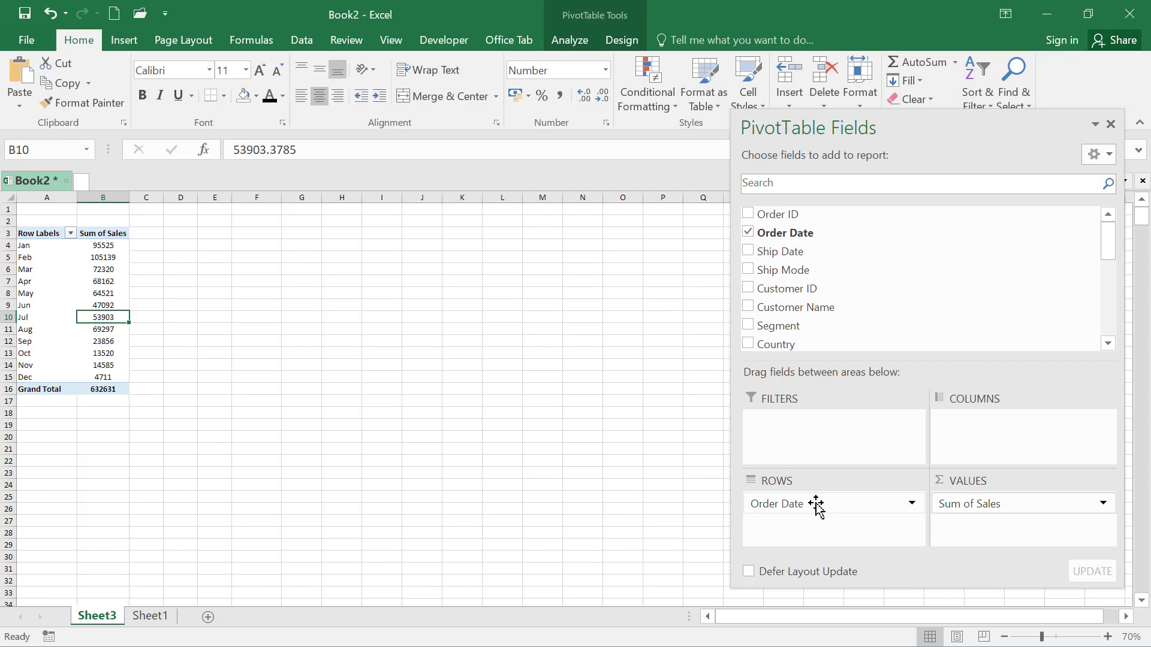
pyautogui.click(24, 282)
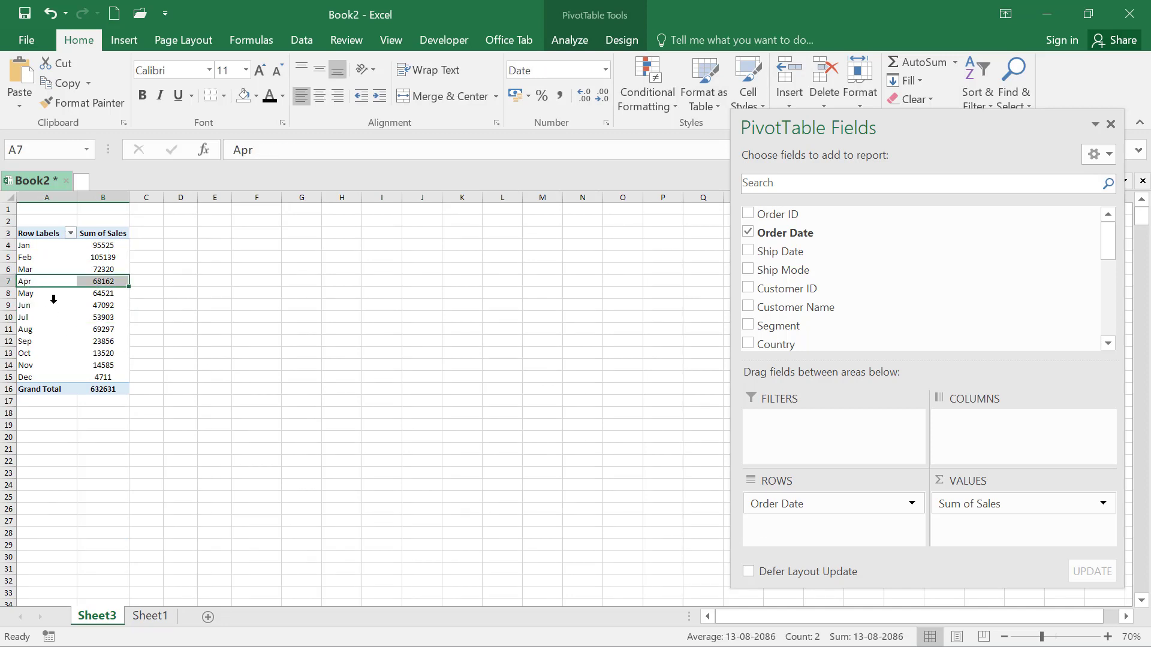
pyautogui.scroll(2, 54, 297)
pyautogui.click(40, 323)
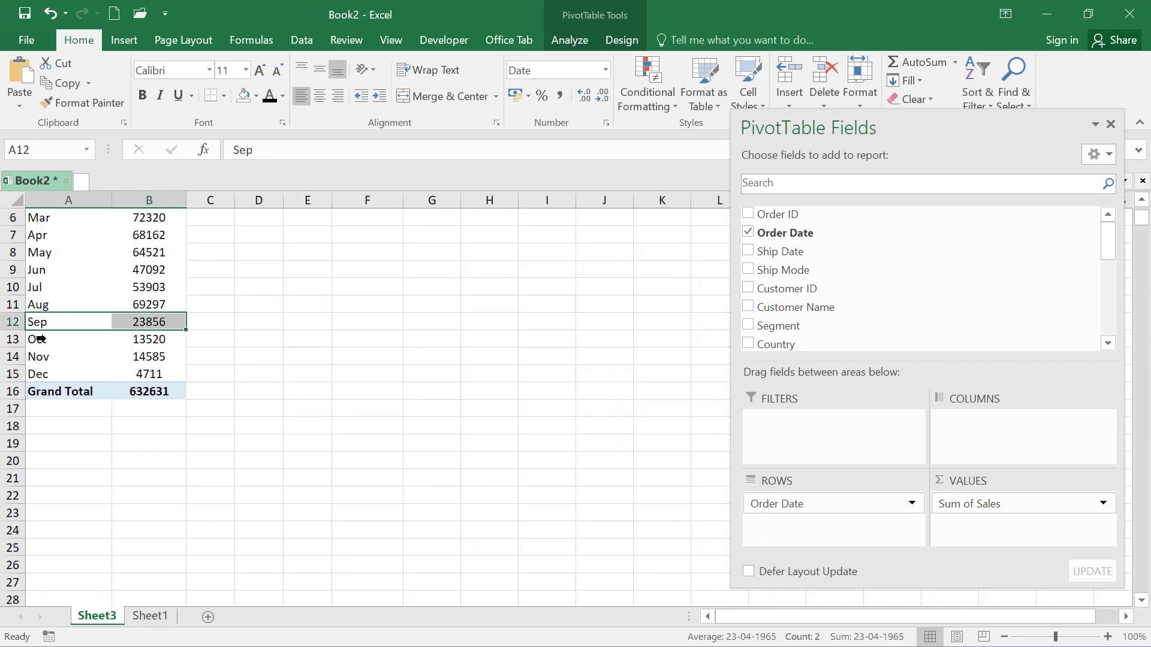
pyautogui.scroll(2, 51, 324)
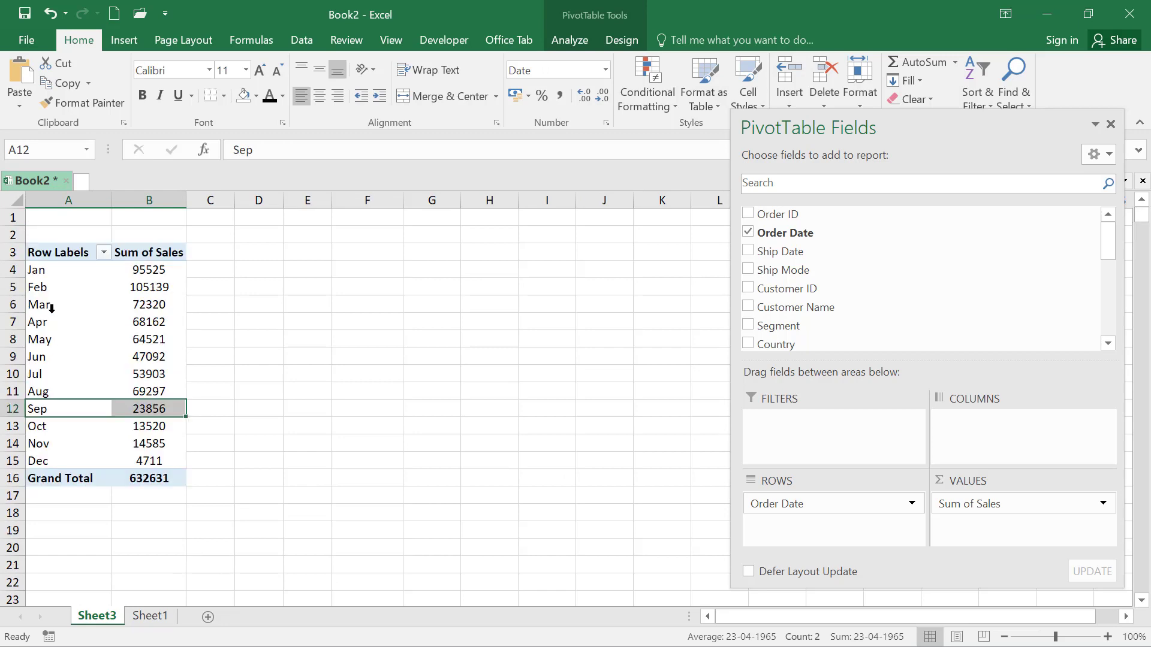
pyautogui.click(112, 289)
# Ungroup the months in the row labels and examine the sales of the individual order dates
pyautogui.click(52, 274)
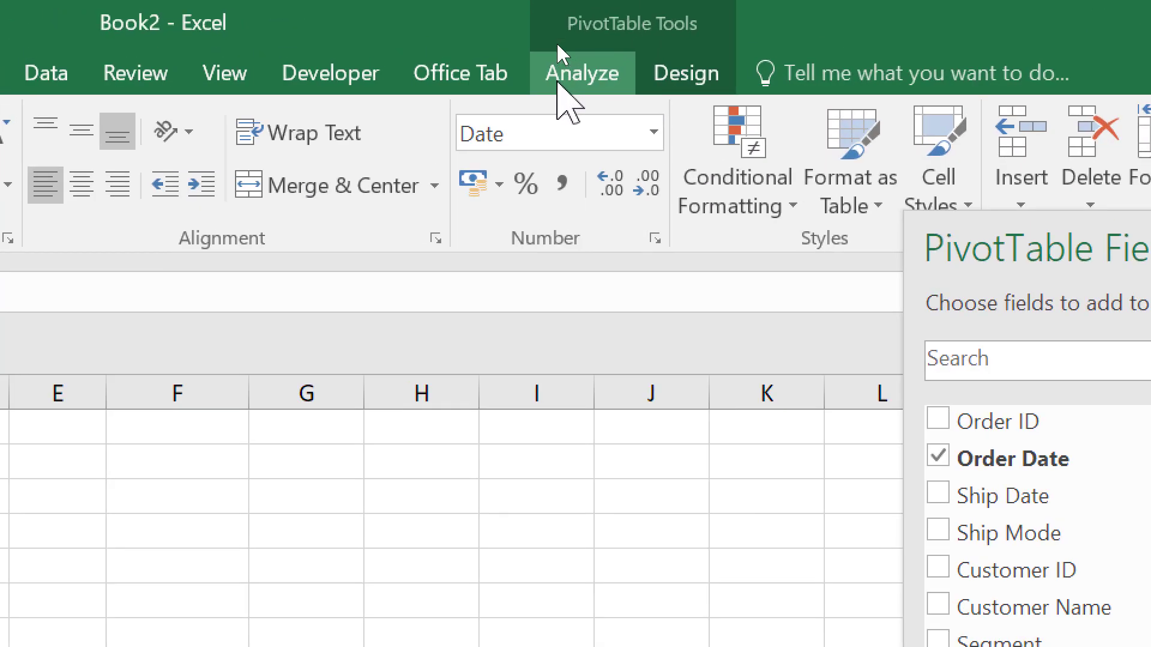
pyautogui.click(563, 42)
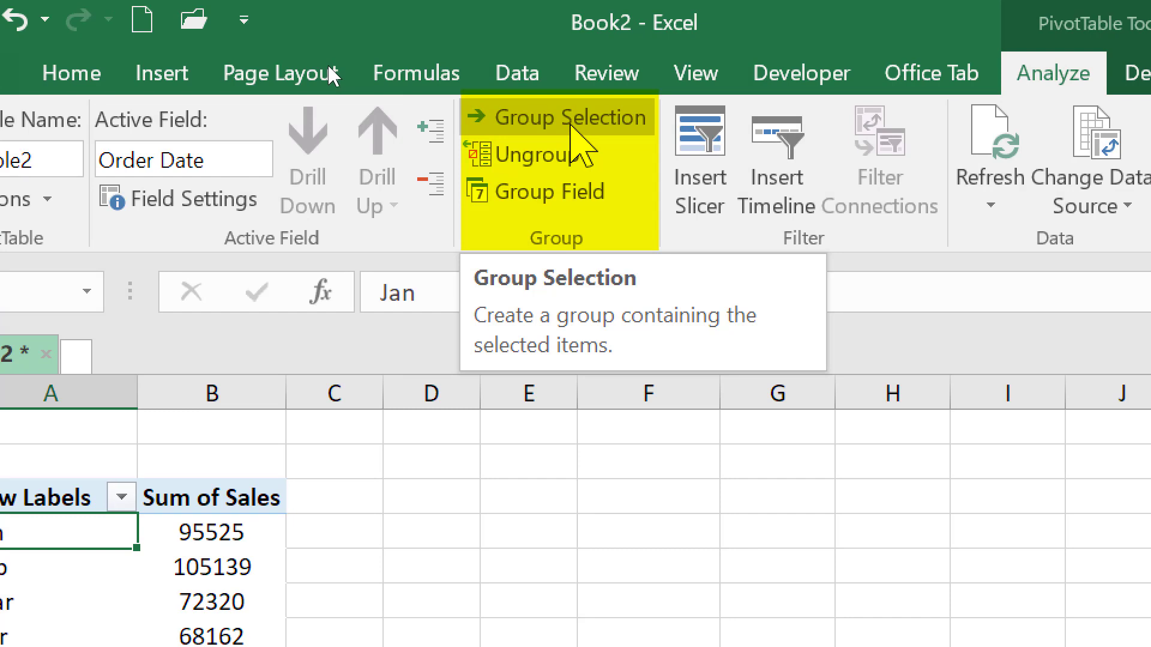
pyautogui.click(544, 157)
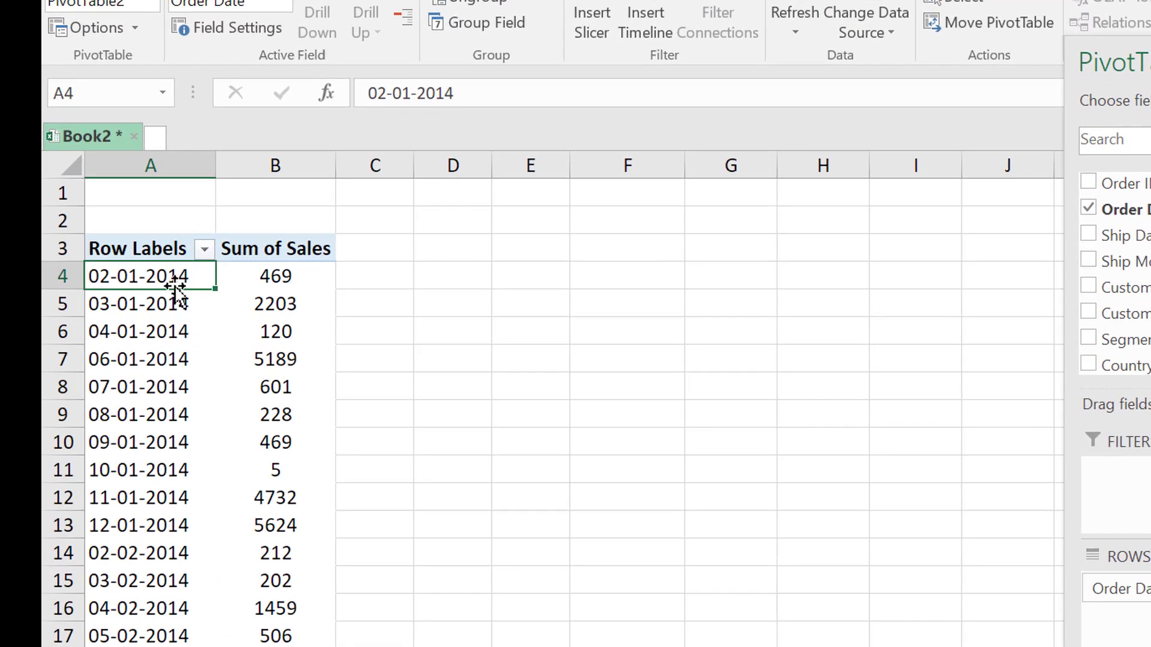
pyautogui.moveTo(150, 275); pyautogui.dragTo(300, 398)
pyautogui.click(264, 396)
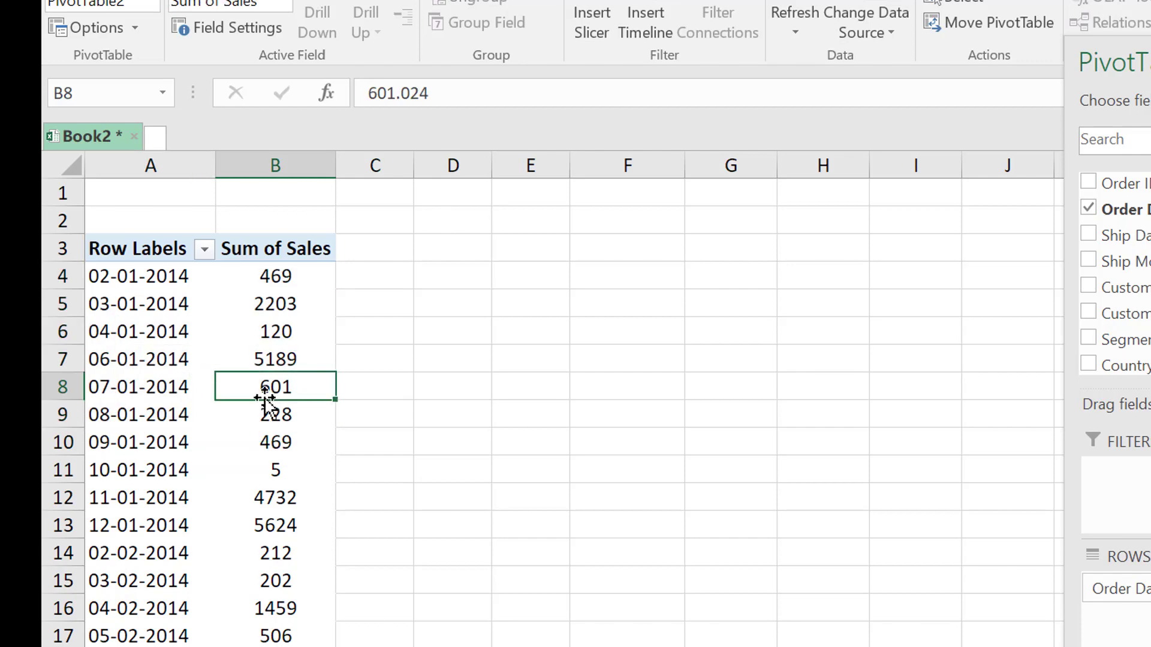
# Group the order dates by Months and Years and look over the monthly sales under 2014
pyautogui.click(164, 388)
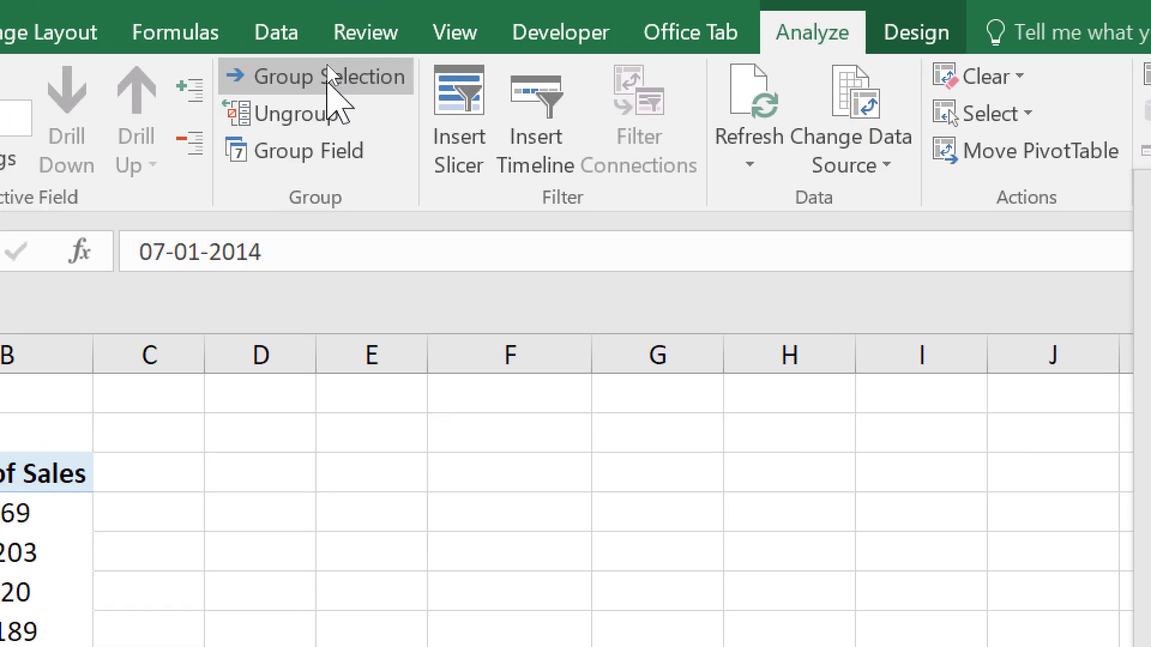
pyautogui.click(328, 78)
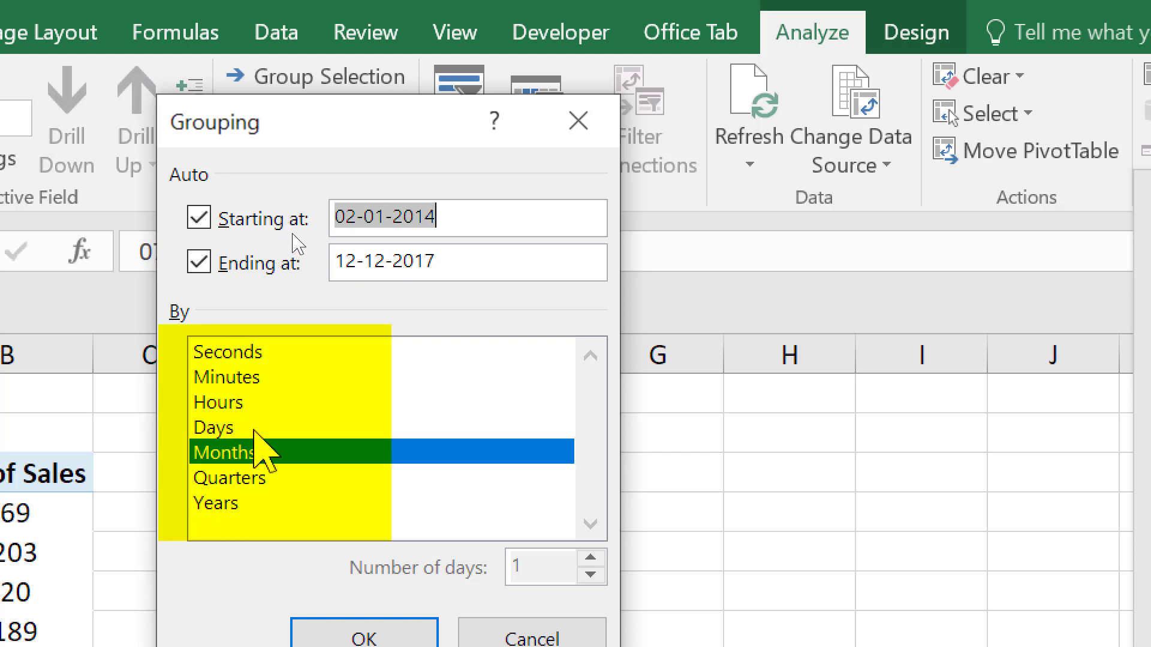
pyautogui.click(231, 504)
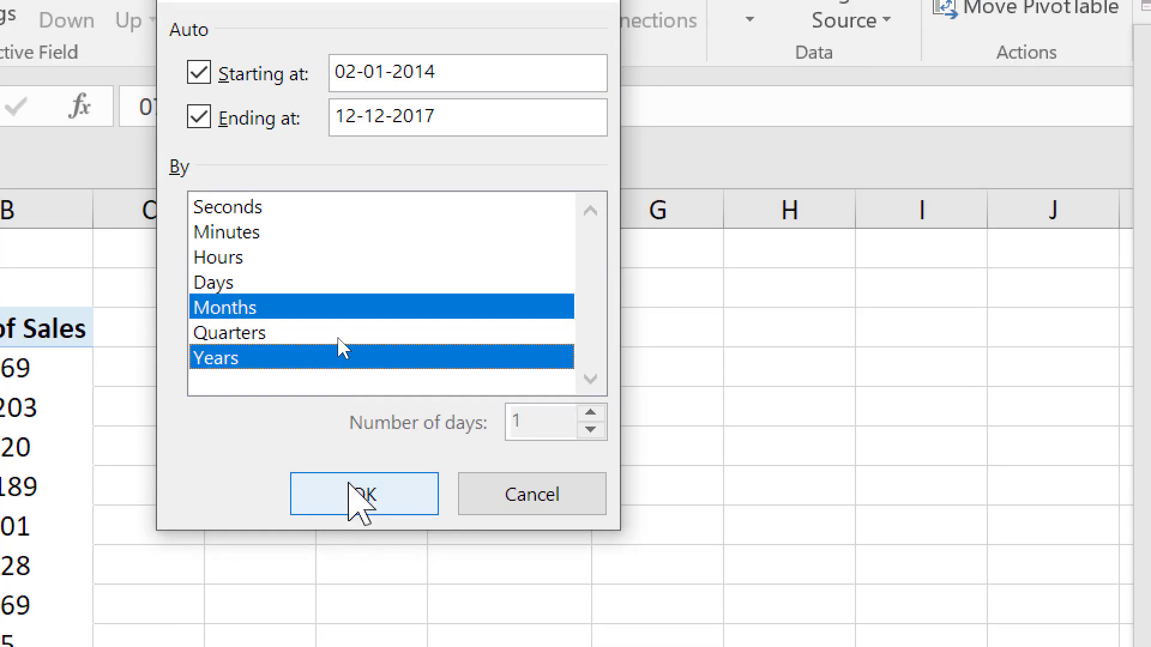
pyautogui.click(359, 494)
pyautogui.click(36, 447)
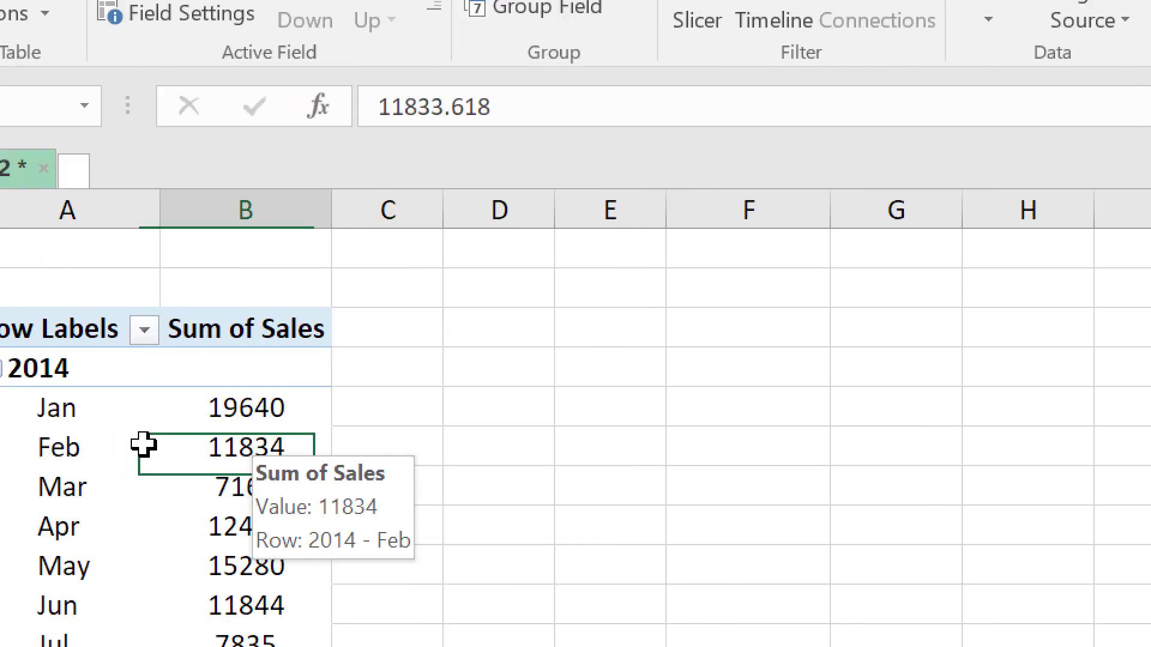
pyautogui.moveTo(143, 445); pyautogui.dragTo(42, 446)
pyautogui.click(42, 302)
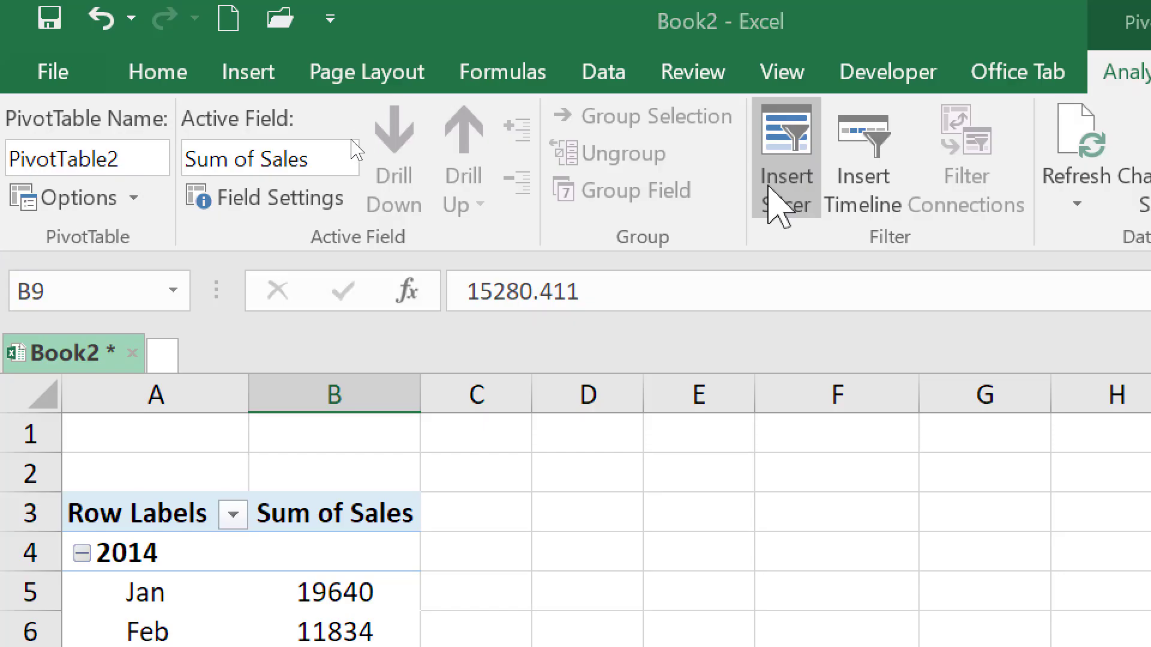
# Insert a slicer for the Region field and place it beside the pivot table over columns D to F
pyautogui.click(782, 180)
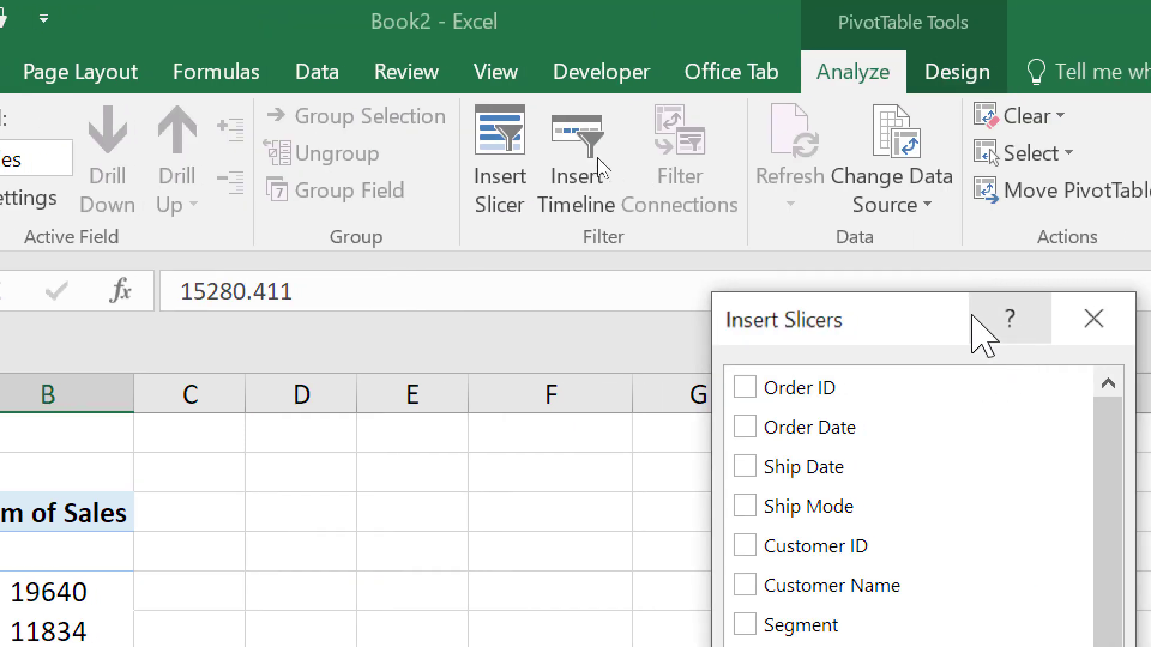
pyautogui.moveTo(811, 289); pyautogui.dragTo(368, 117)
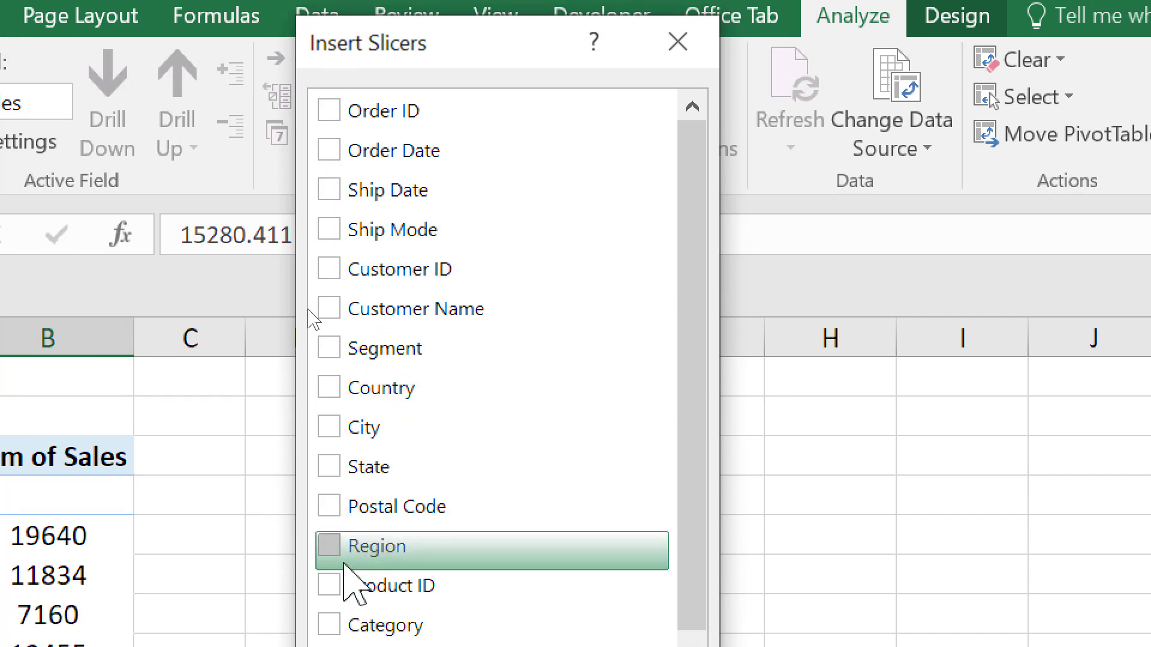
pyautogui.click(332, 553)
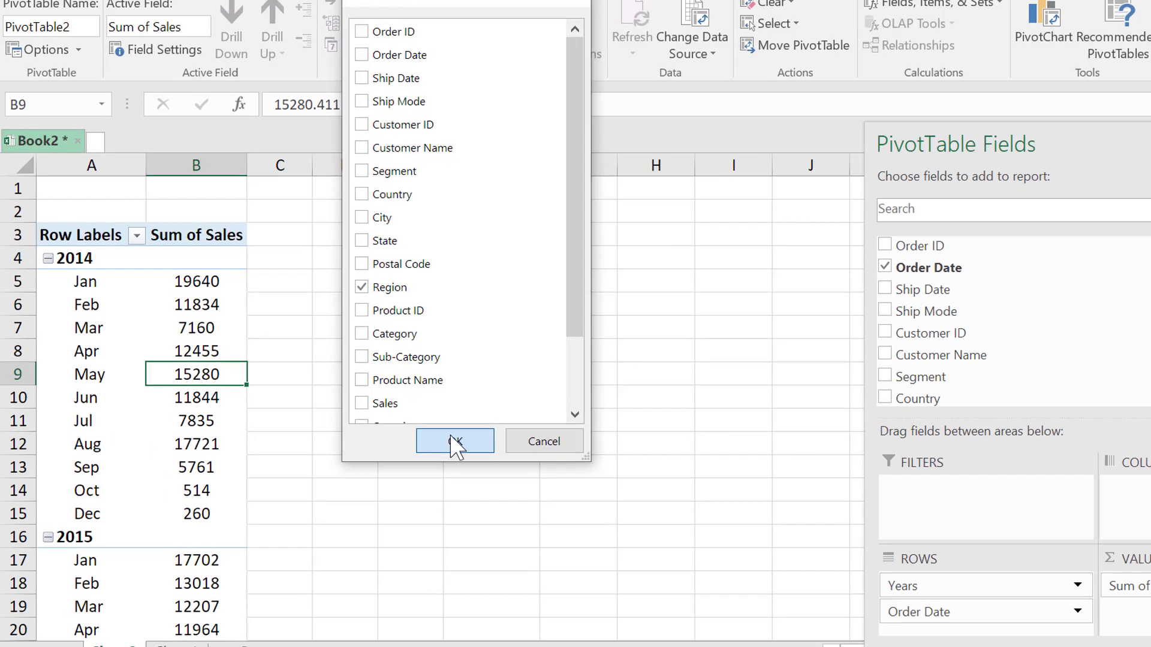
pyautogui.click(452, 437)
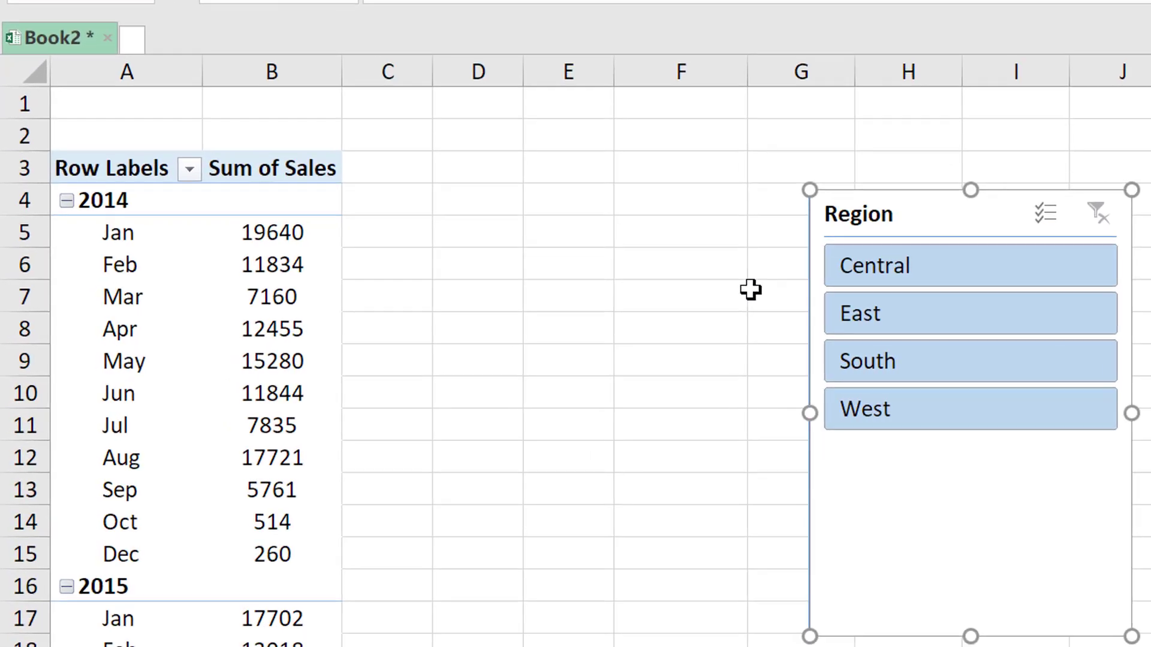
pyautogui.moveTo(861, 242); pyautogui.dragTo(473, 155)
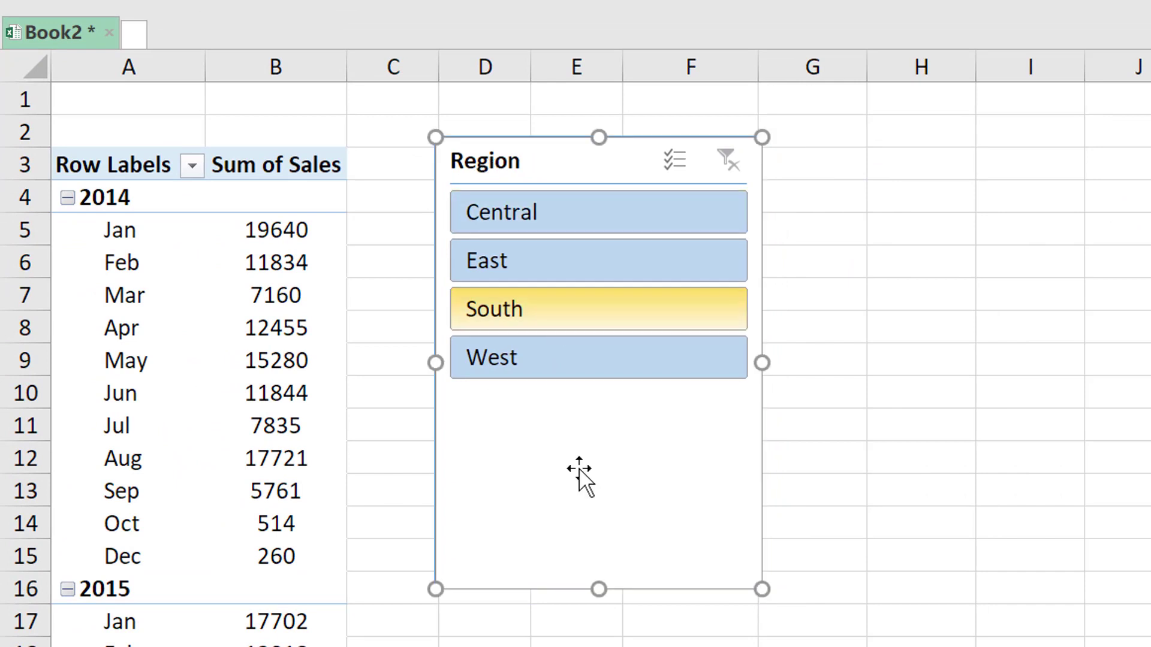
# Shorten the Region slicer so that its frame ends just below the West option
pyautogui.moveTo(599, 589); pyautogui.dragTo(627, 407)
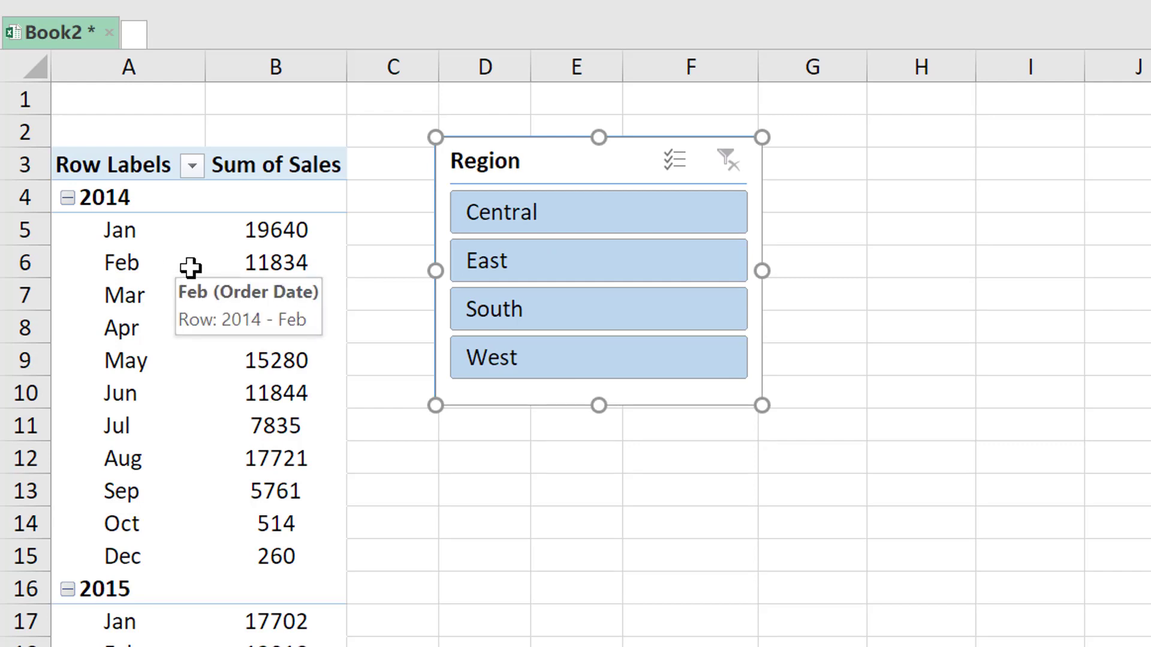
pyautogui.click(366, 256)
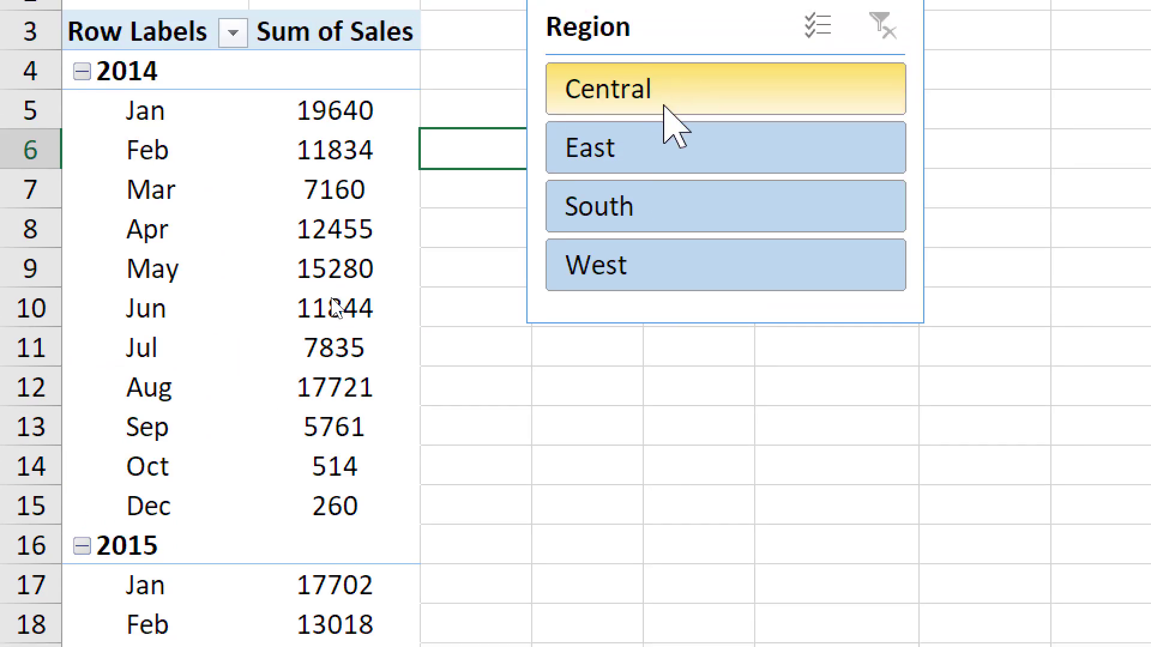
# Filter the monthly sales by the Central, East and South regions in turn, and clear the Region filter
pyautogui.click(664, 107)
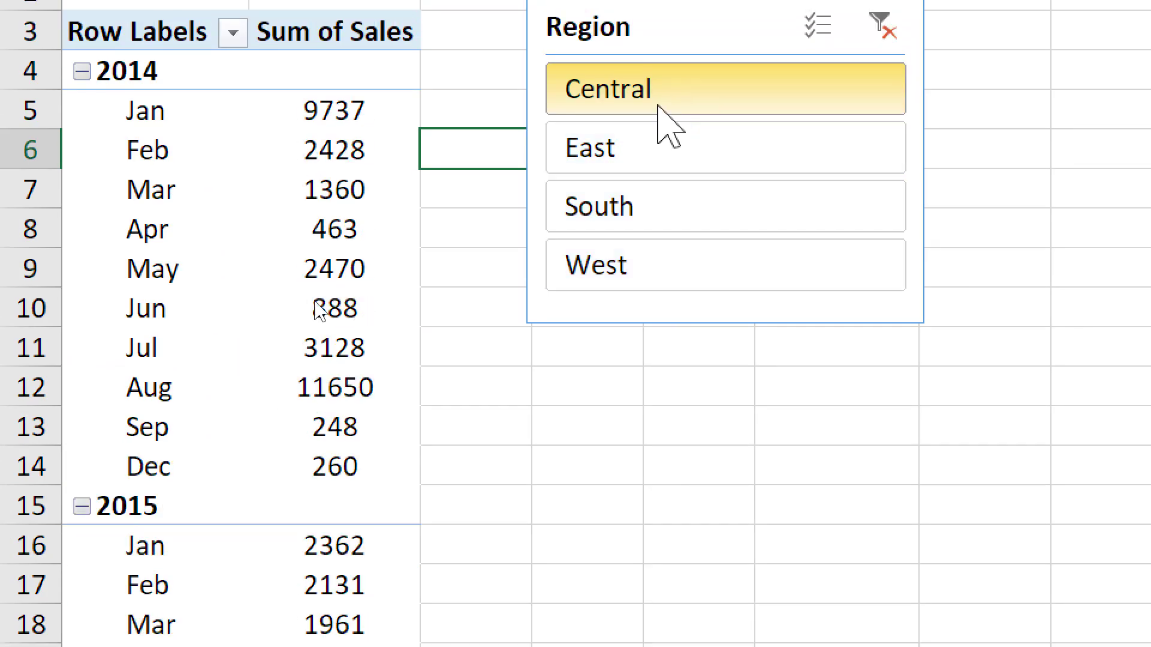
pyautogui.click(744, 168)
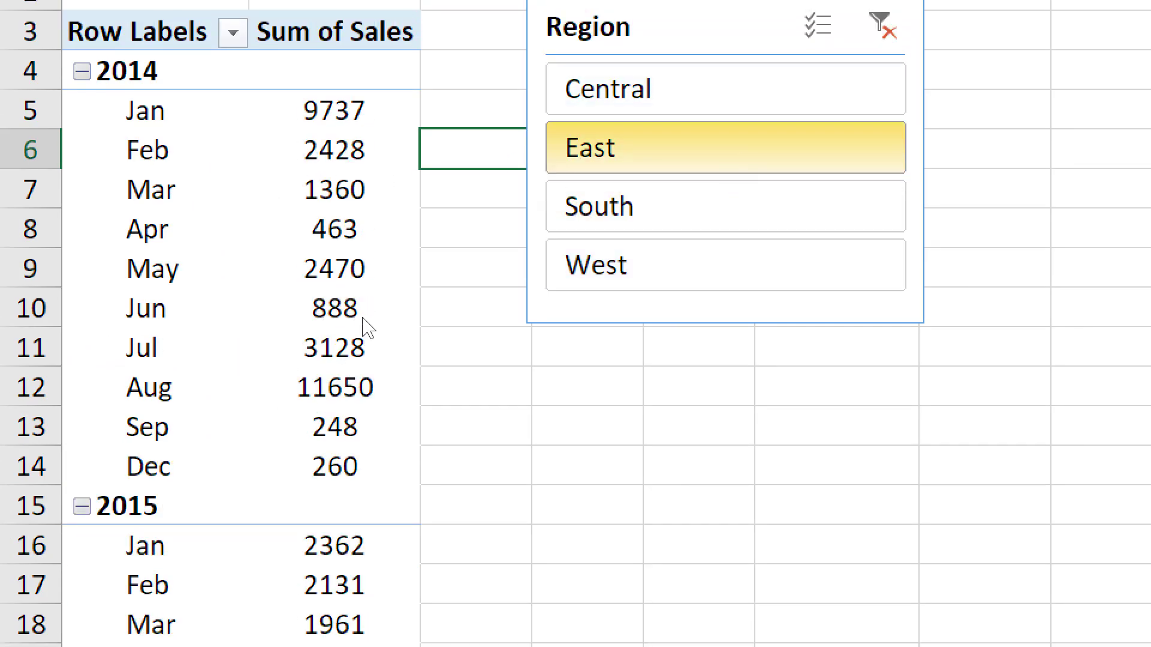
pyautogui.click(647, 225)
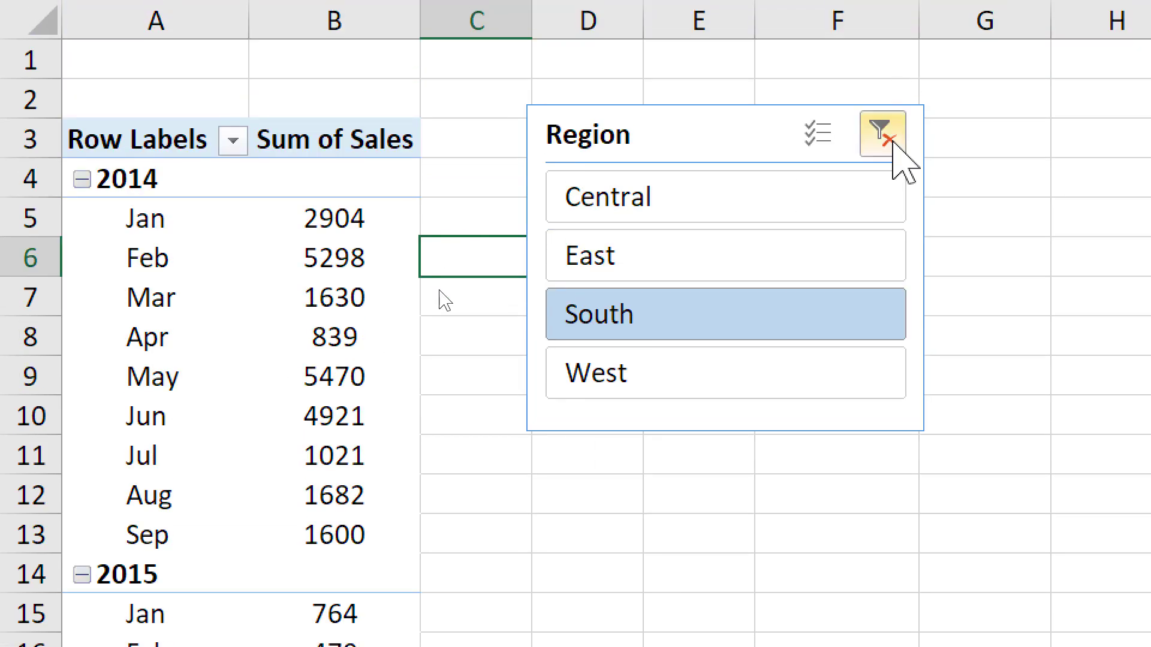
pyautogui.click(882, 25)
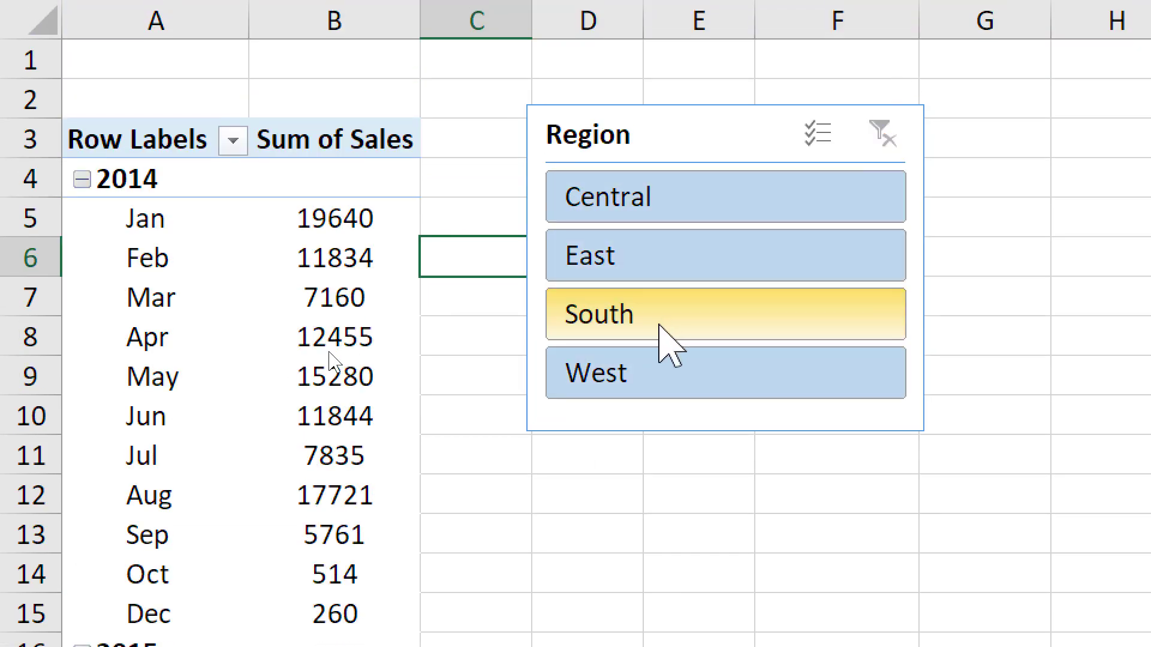
# Filter the pivot table to the East and South regions together, and move the Region slicer over columns E to G beside rows 7 to 15
pyautogui.click(681, 264)
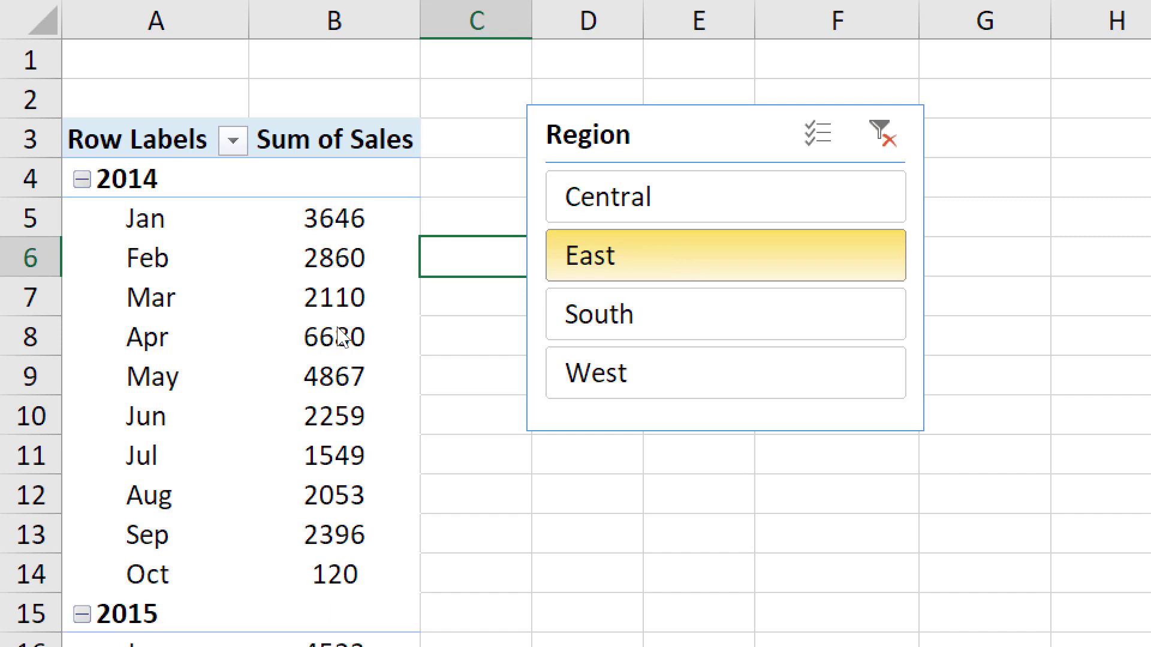
pyautogui.keyDown('ctrl'); pyautogui.click(658, 324); pyautogui.keyUp('ctrl')
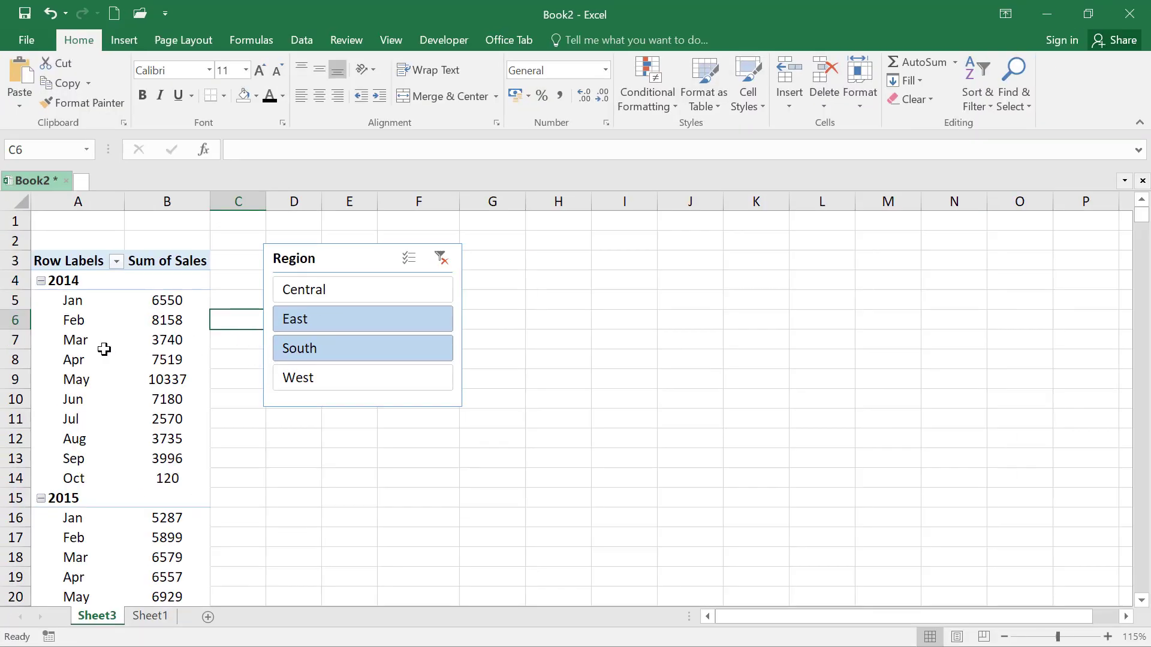
pyautogui.click(84, 251)
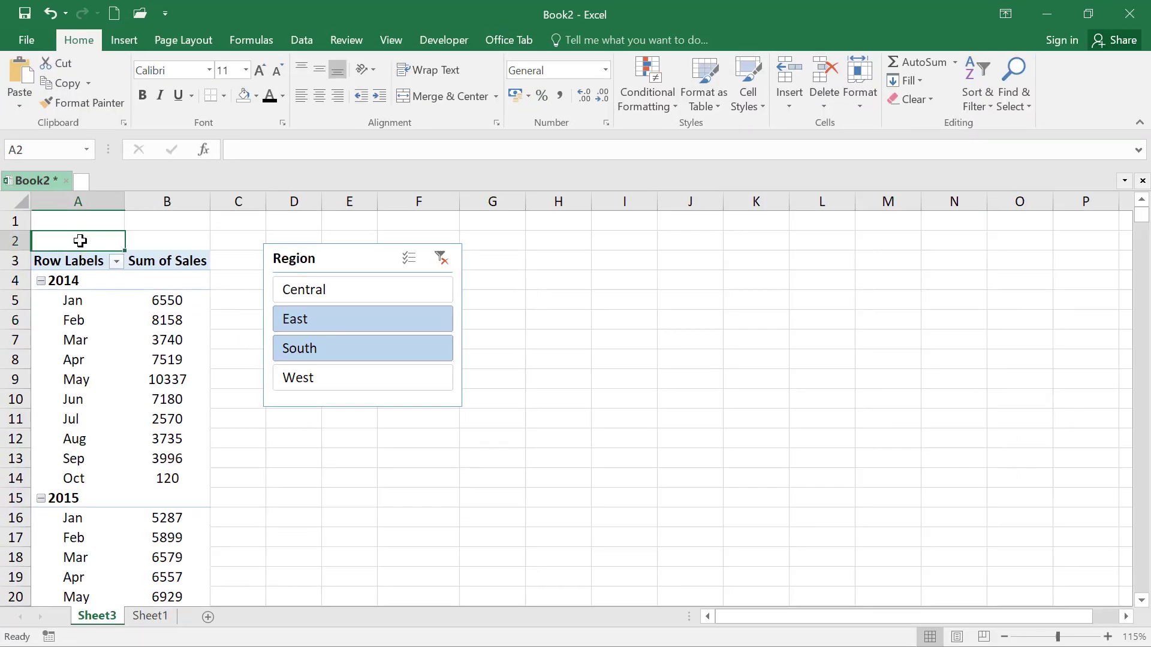
pyautogui.moveTo(324, 269); pyautogui.dragTo(318, 275)
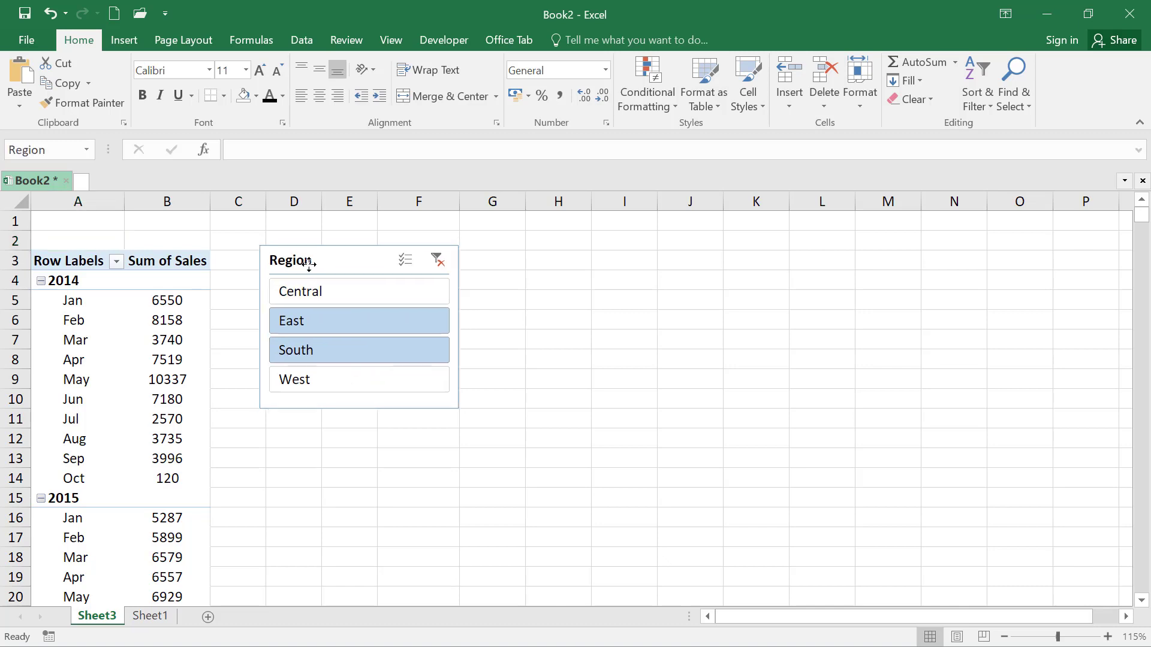
pyautogui.press('Escape')
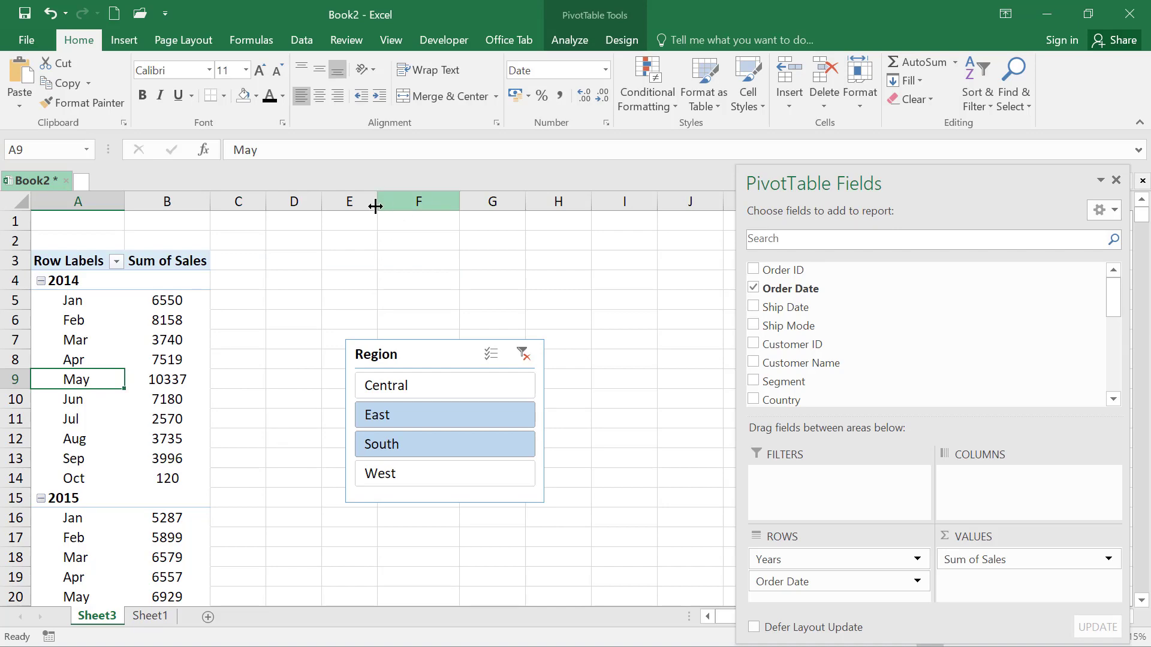
# Remove the Years and Order Date fields from the Rows area and clear the Region slicer's filter
pyautogui.click(577, 42)
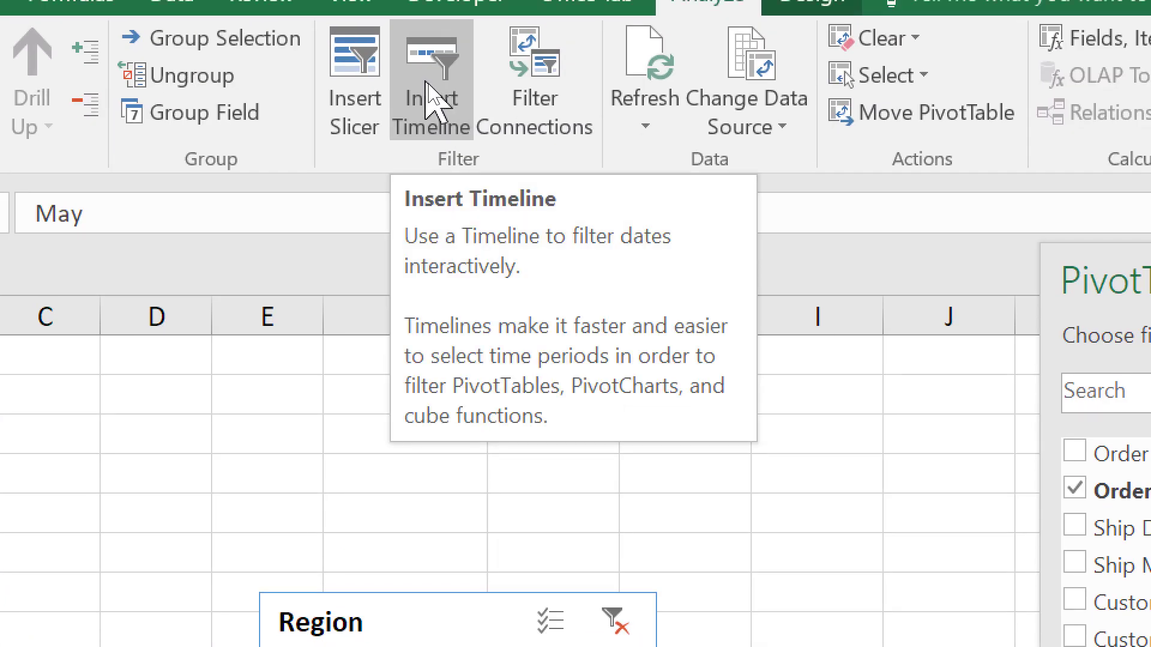
pyautogui.click(423, 89)
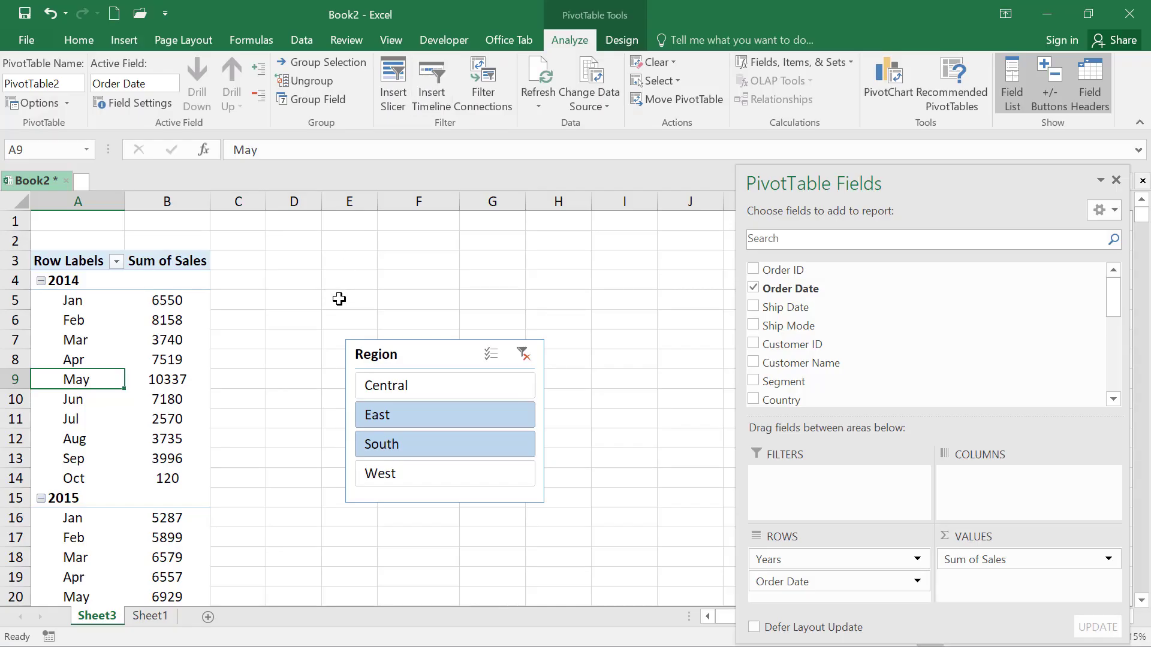
pyautogui.moveTo(787, 568); pyautogui.dragTo(635, 572)
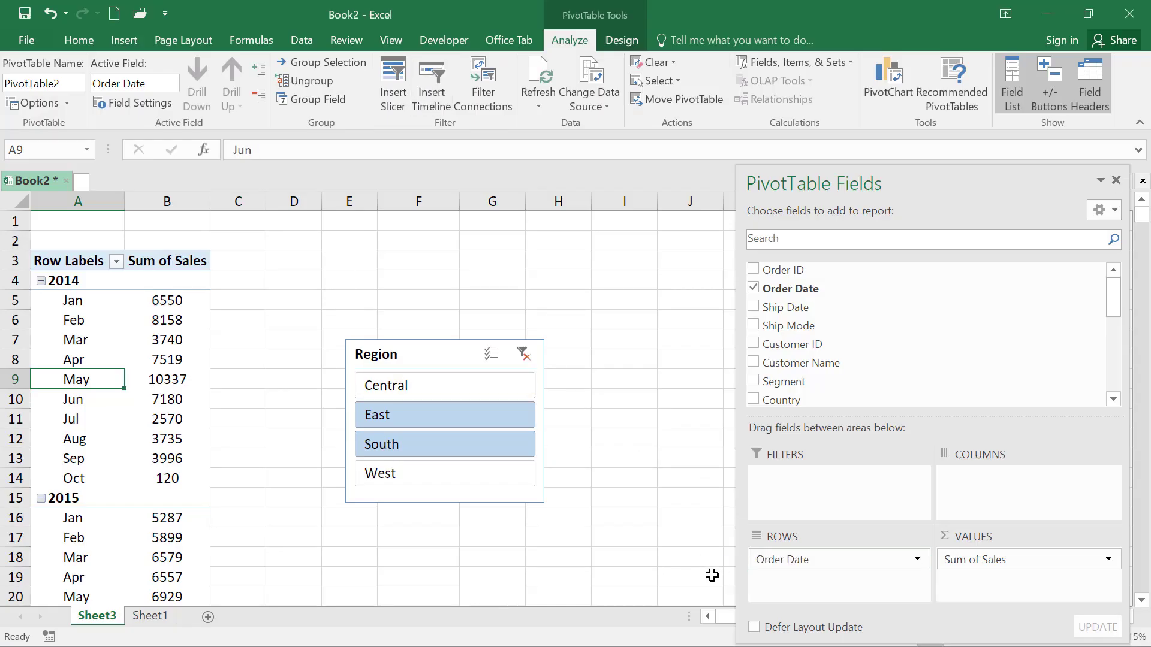
pyautogui.moveTo(780, 573); pyautogui.dragTo(593, 540)
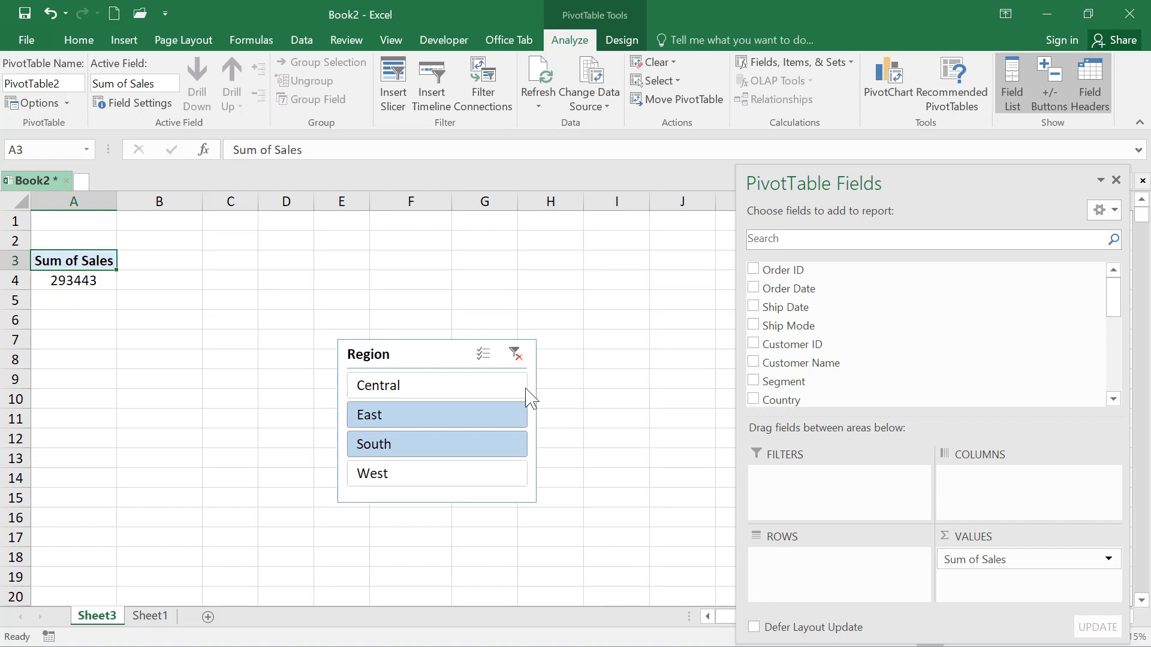
pyautogui.click(516, 353)
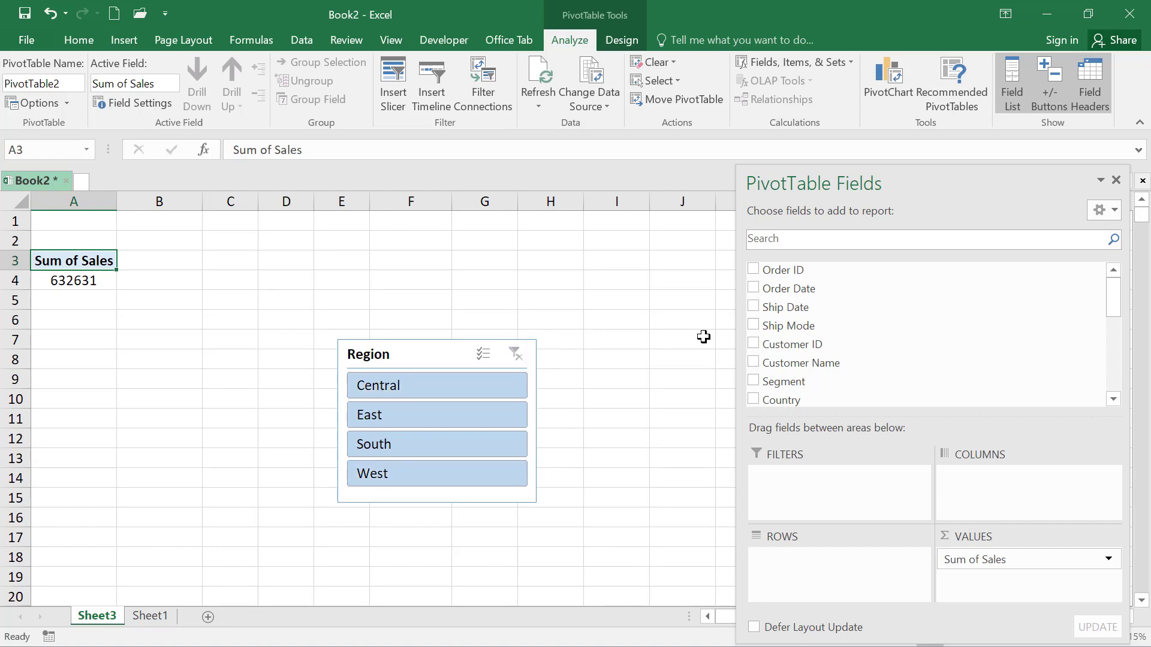
# Search the pivot table fields for "custo" and add Customer Name to the Rows area
pyautogui.click(787, 241)
pyautogui.write('custo')
pyautogui.moveTo(803, 288); pyautogui.dragTo(817, 567)
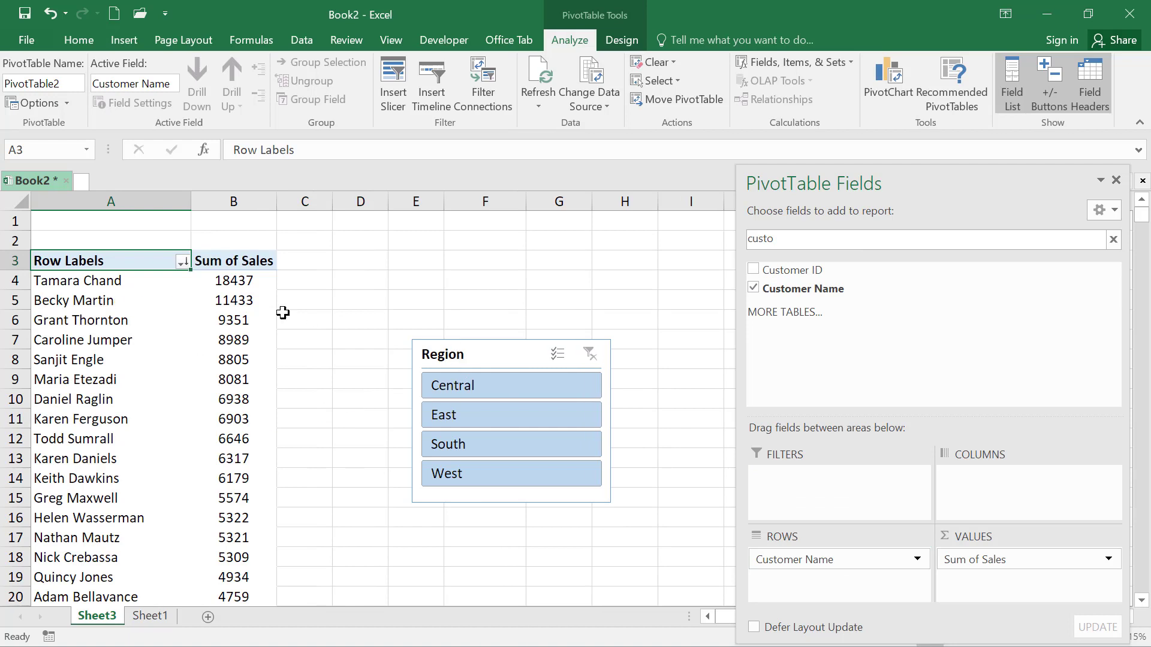
# Insert a timeline for the Order Date field of the pivot table
pyautogui.click(117, 307)
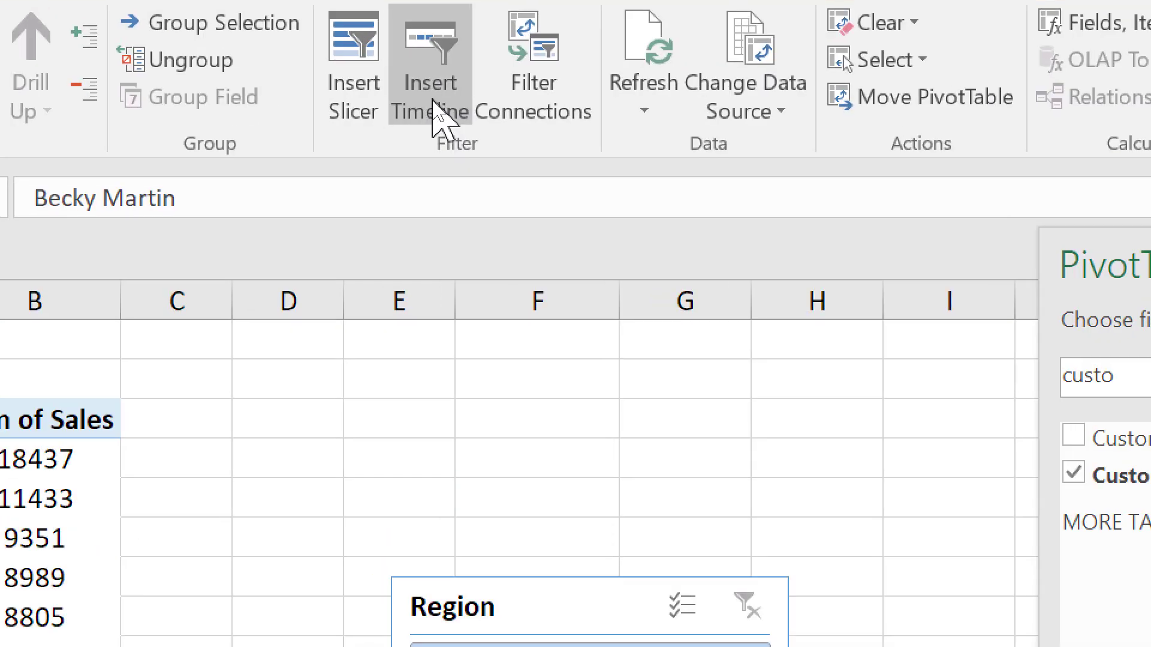
pyautogui.click(434, 103)
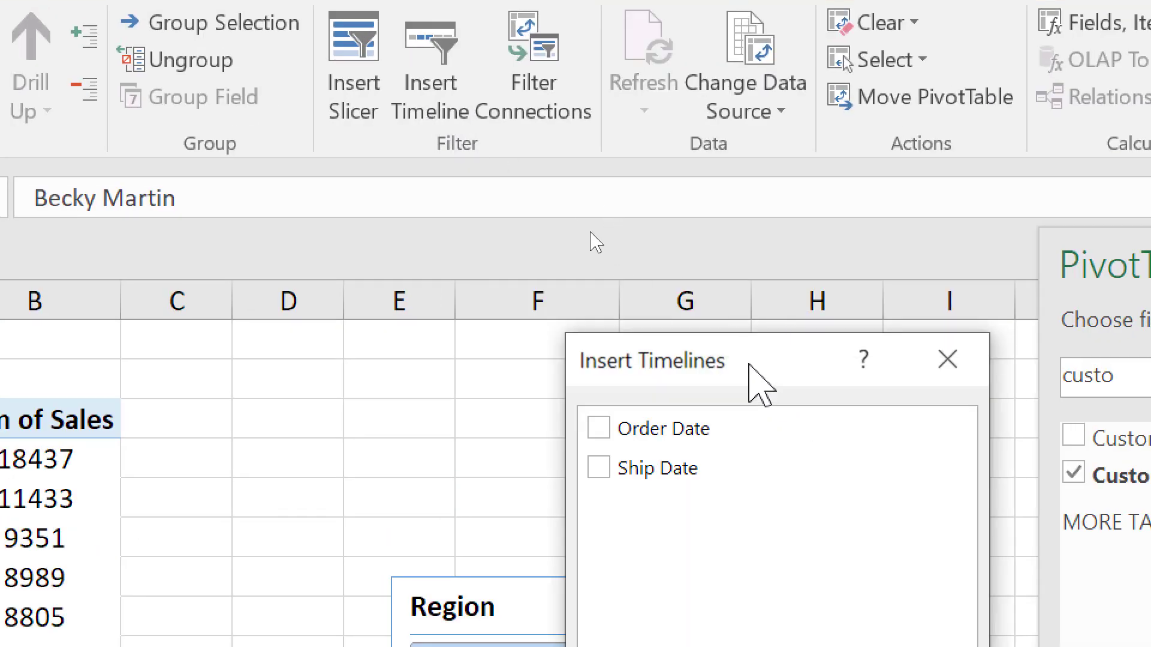
pyautogui.moveTo(753, 380); pyautogui.dragTo(380, 87)
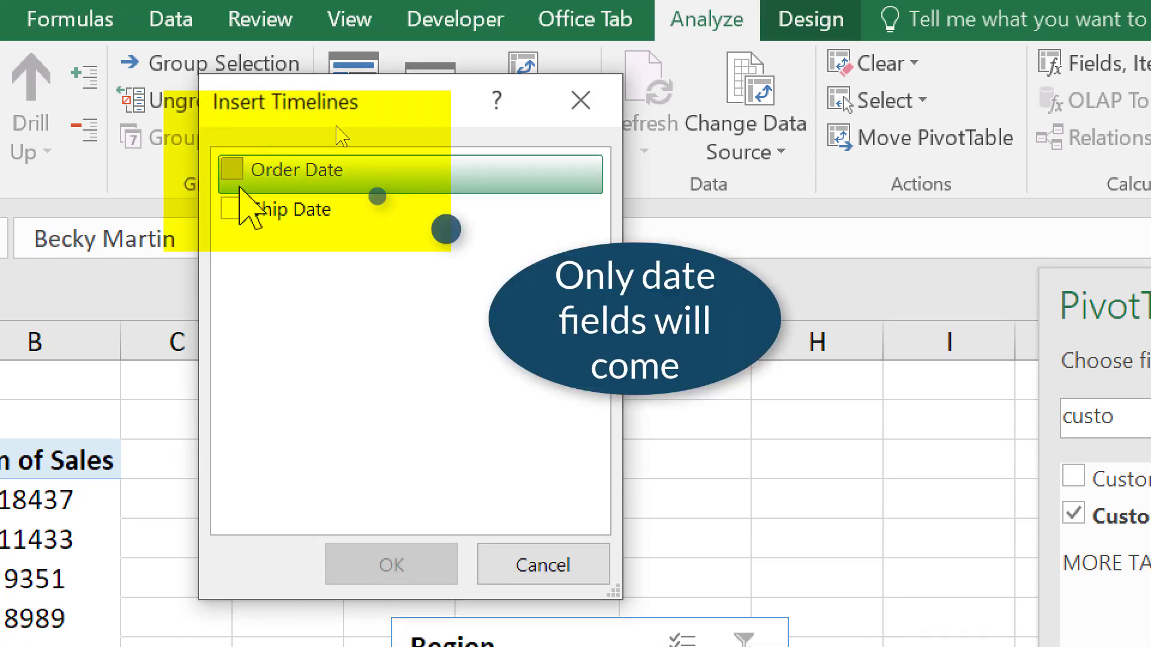
pyautogui.click(231, 170)
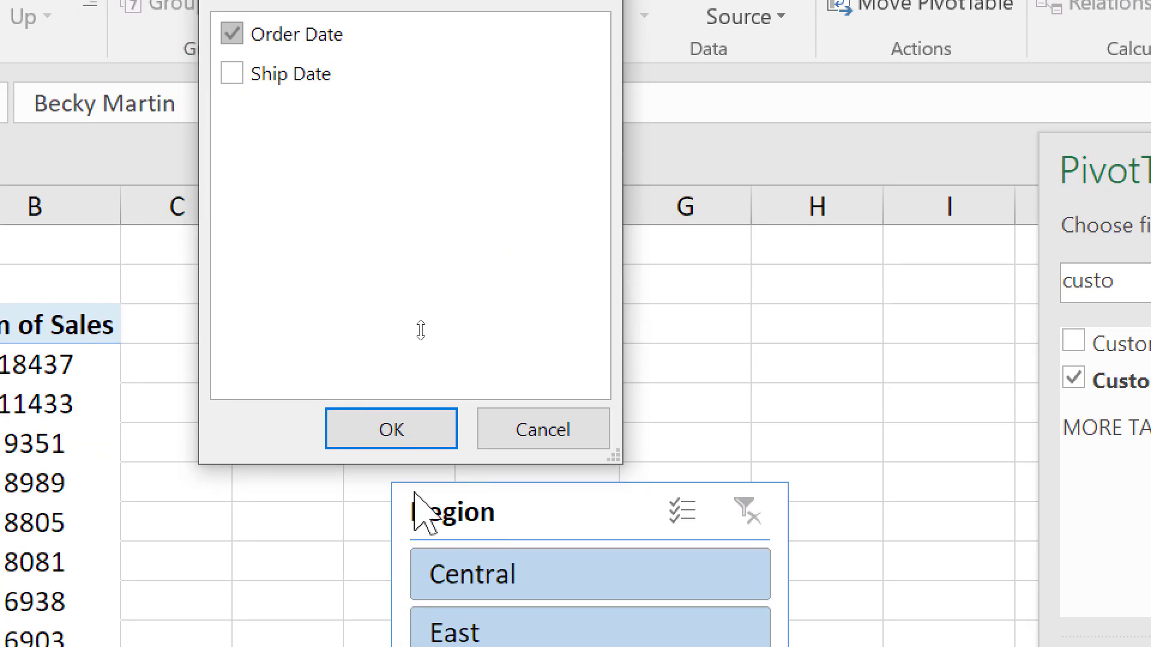
pyautogui.click(392, 557)
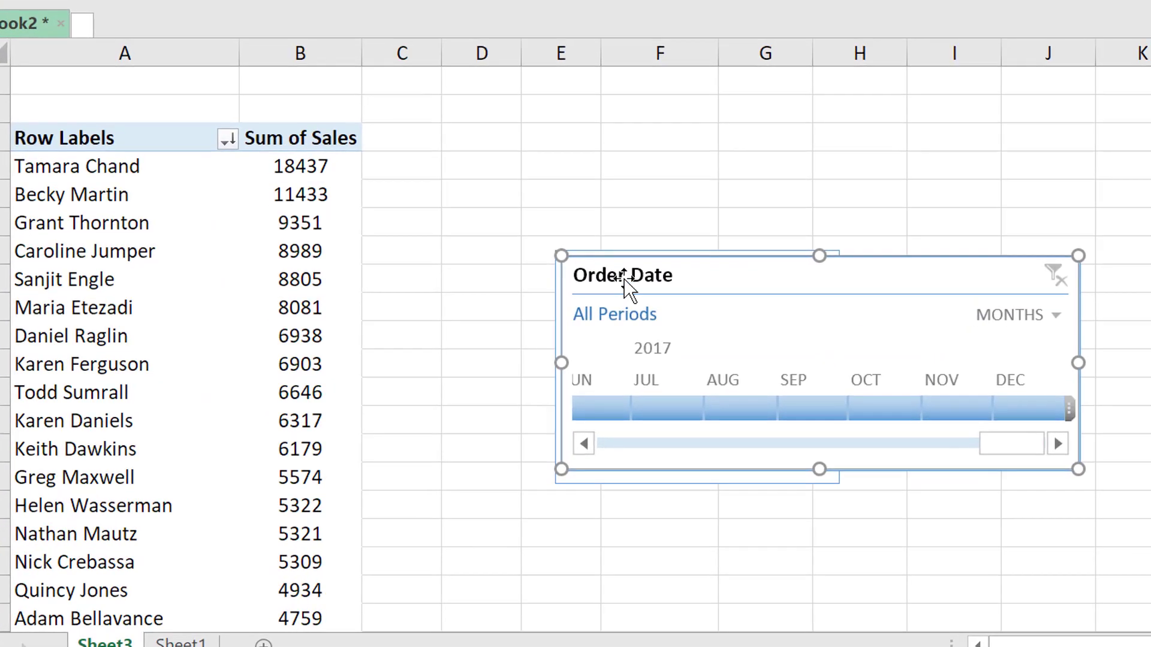
# Place the Order Date timeline beside the pivot table over columns C to H, with the Region slicer below it
pyautogui.moveTo(495, 537); pyautogui.dragTo(372, 364)
pyautogui.moveTo(543, 166); pyautogui.dragTo(439, 78)
pyautogui.moveTo(832, 462); pyautogui.dragTo(706, 569)
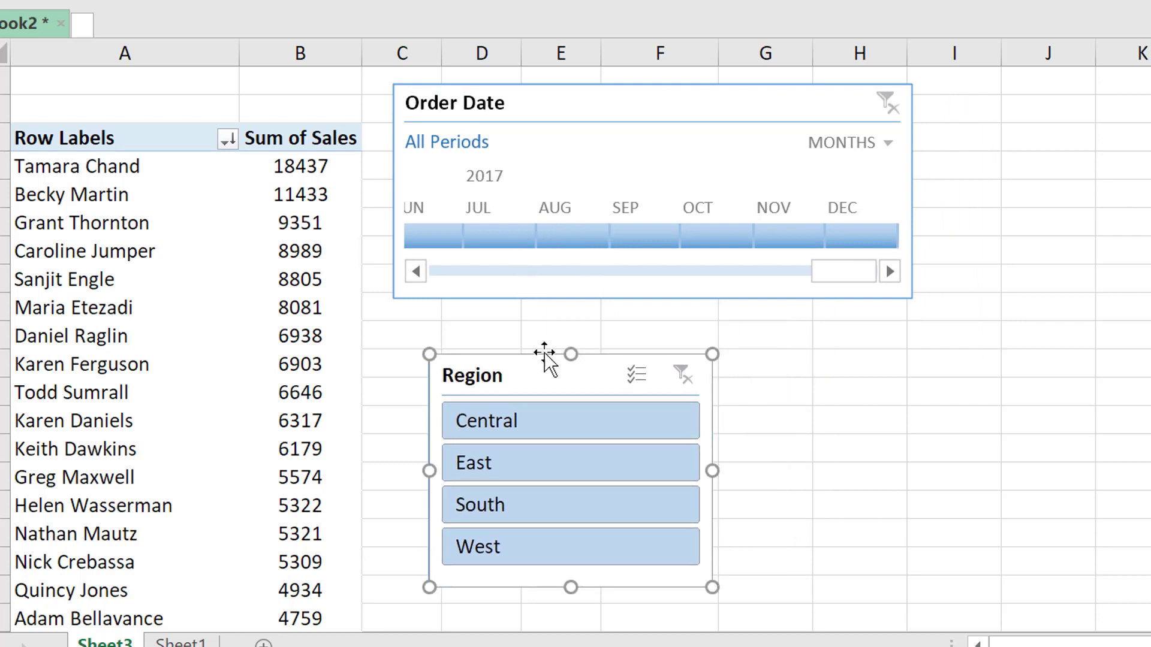
pyautogui.click(525, 330)
pyautogui.click(109, 78)
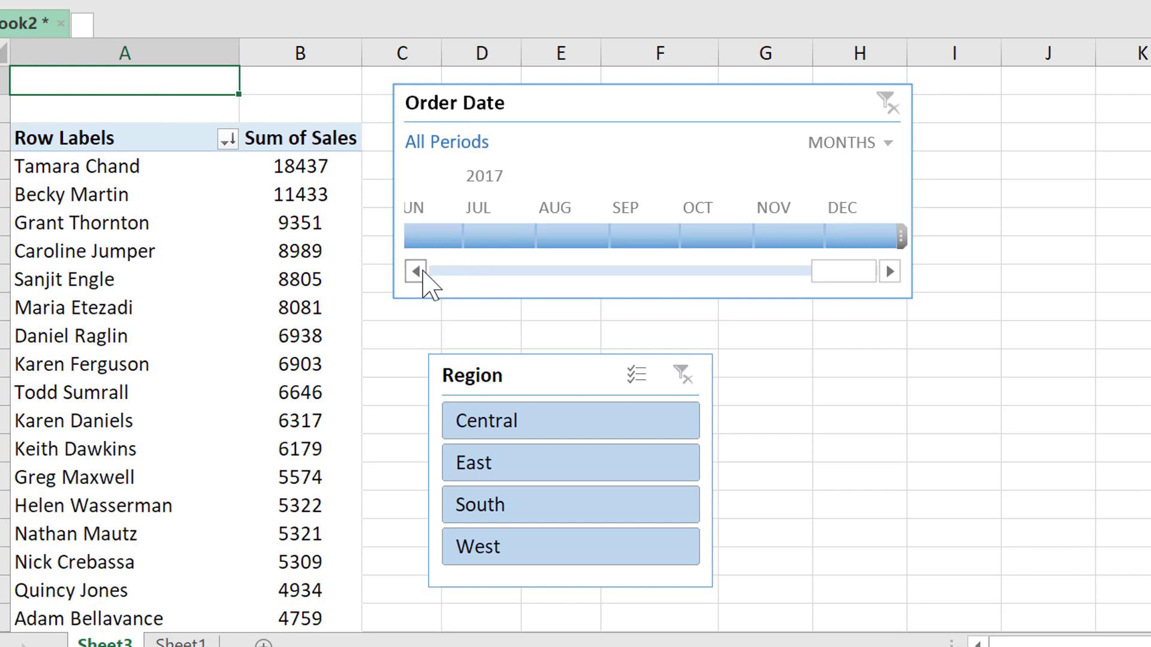
# Filter the customer sales by single months on the Order Date timeline, starting with March 2017 and ending on February 2017
pyautogui.scroll(3, 434, 252)
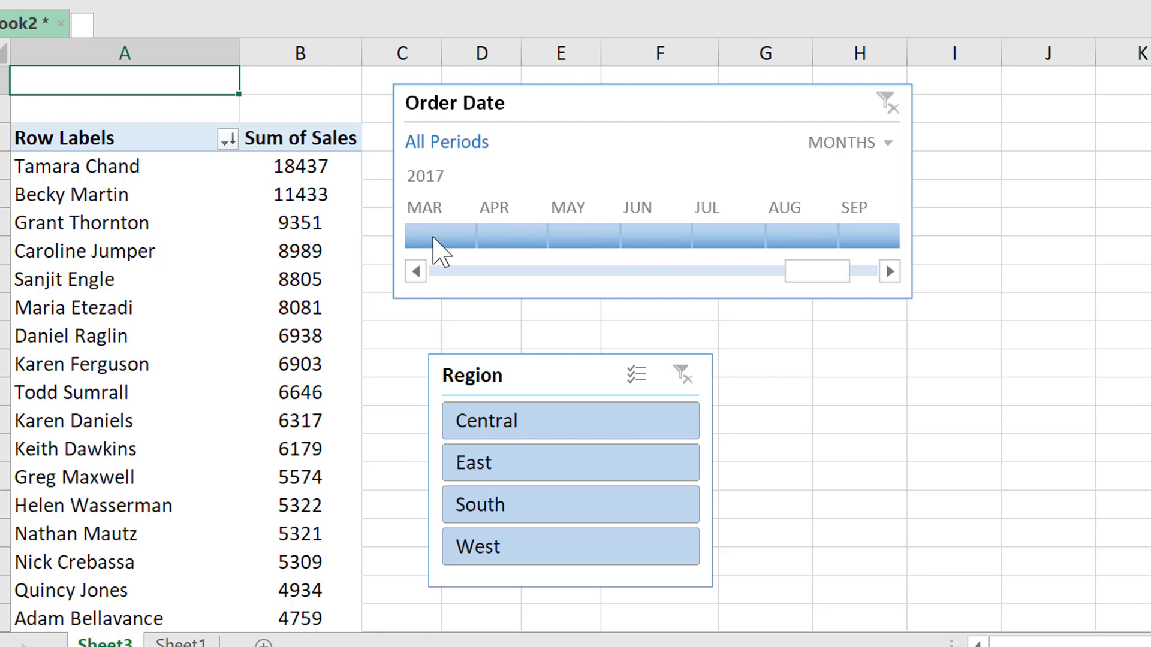
pyautogui.click(434, 238)
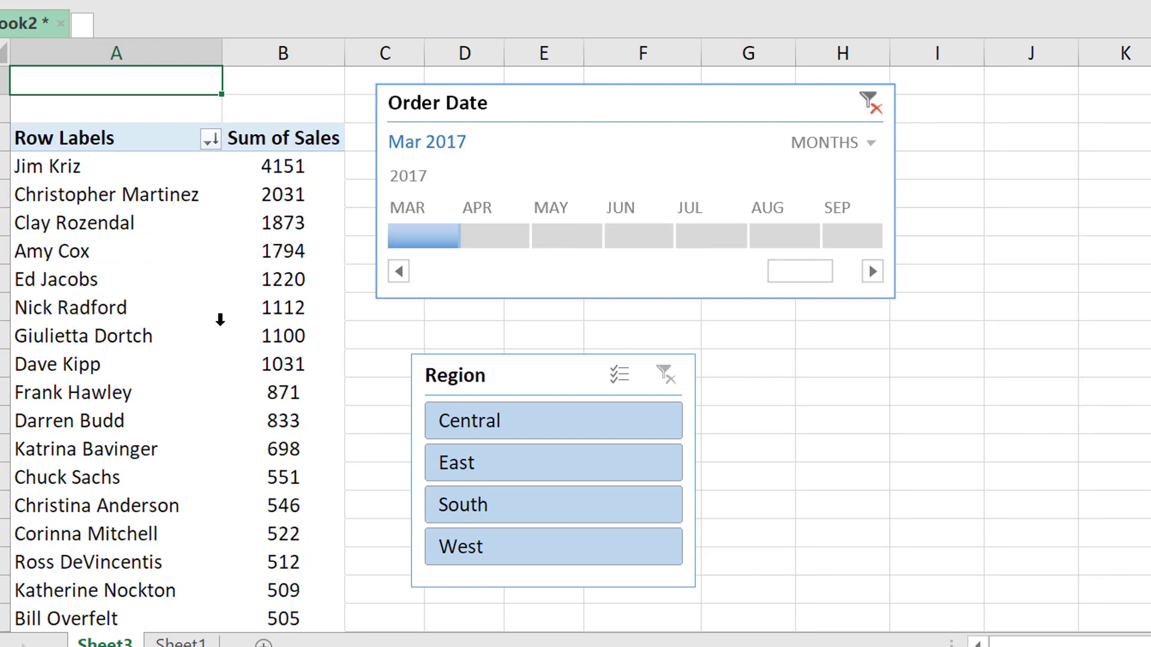
pyautogui.click(399, 272)
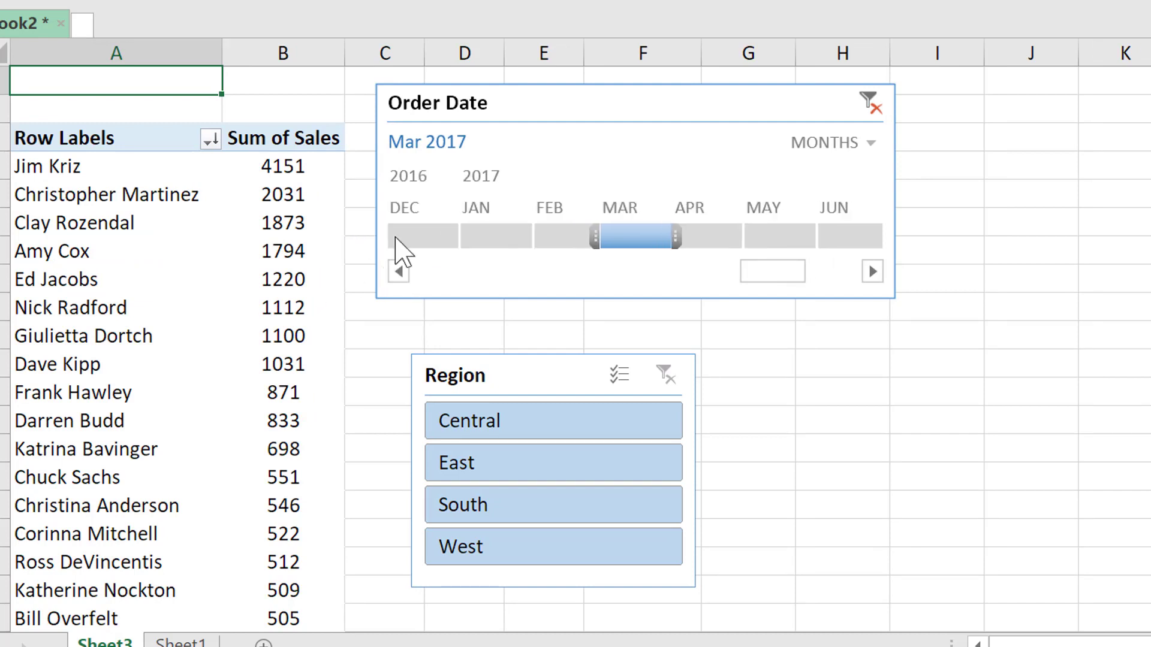
pyautogui.click(474, 255)
pyautogui.click(552, 254)
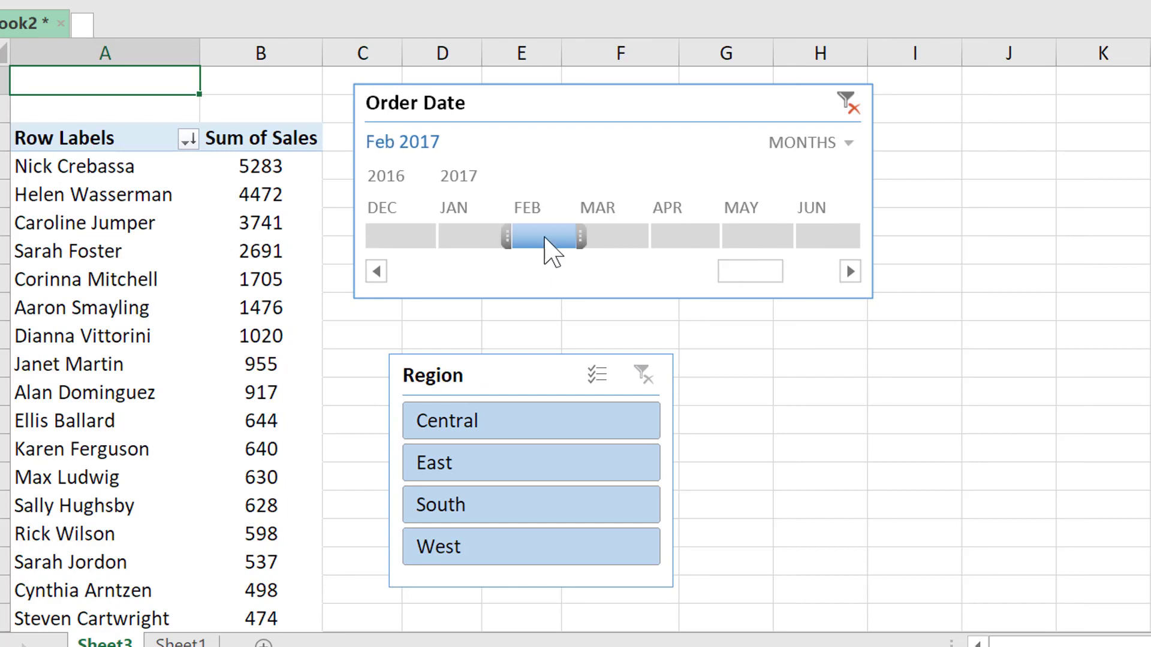
# Switch the Order Date timeline to years and filter the customer sales by single years from 2014 to 2017
pyautogui.click(850, 144)
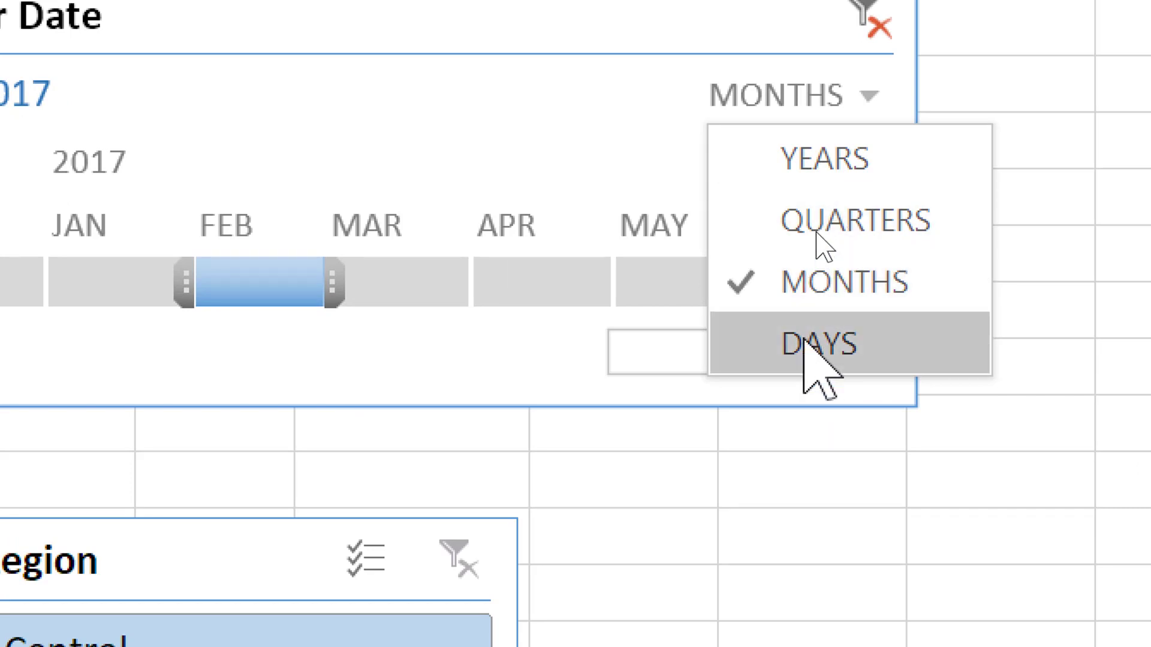
pyautogui.click(801, 159)
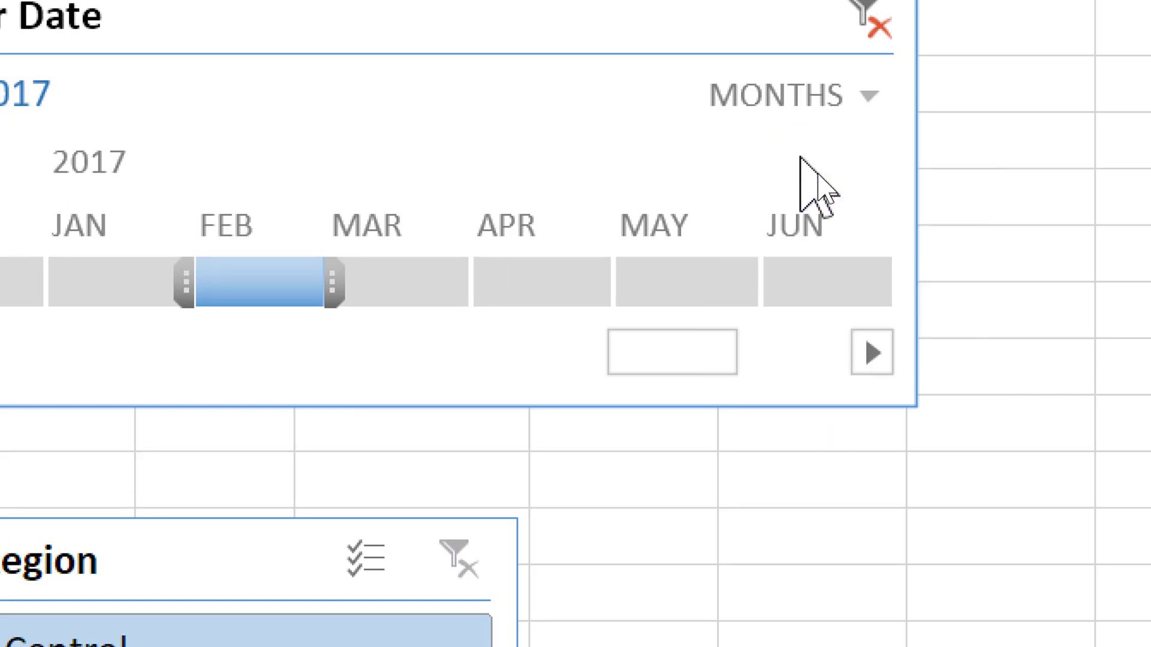
pyautogui.click(496, 273)
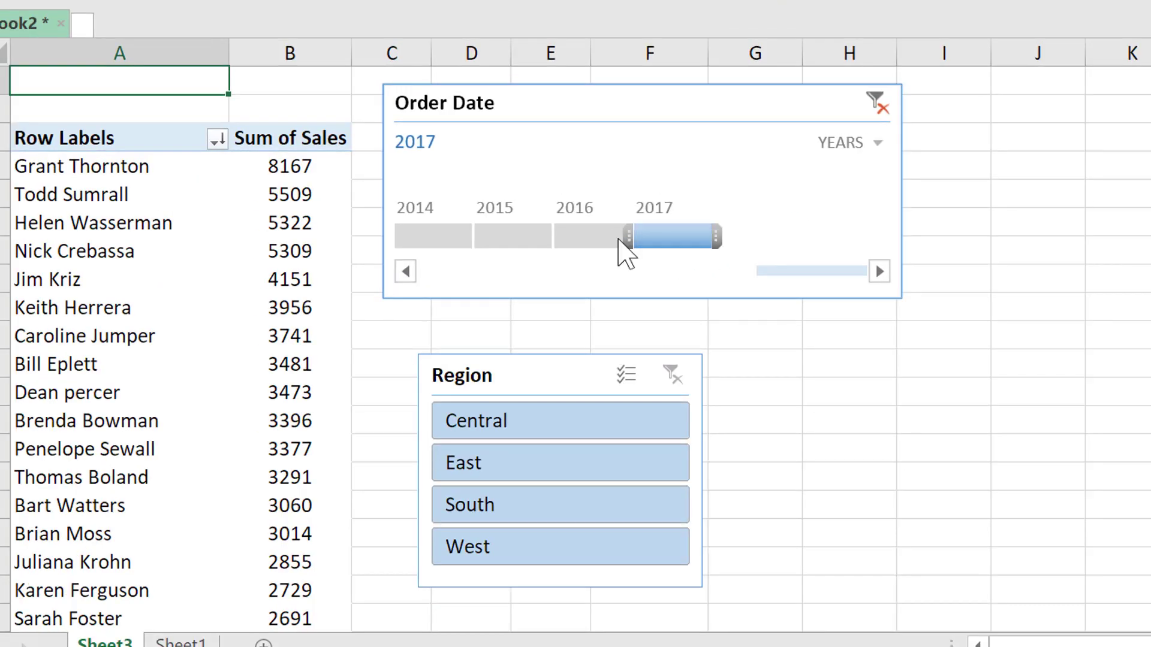
pyautogui.click(447, 242)
pyautogui.moveTo(447, 241); pyautogui.dragTo(513, 251)
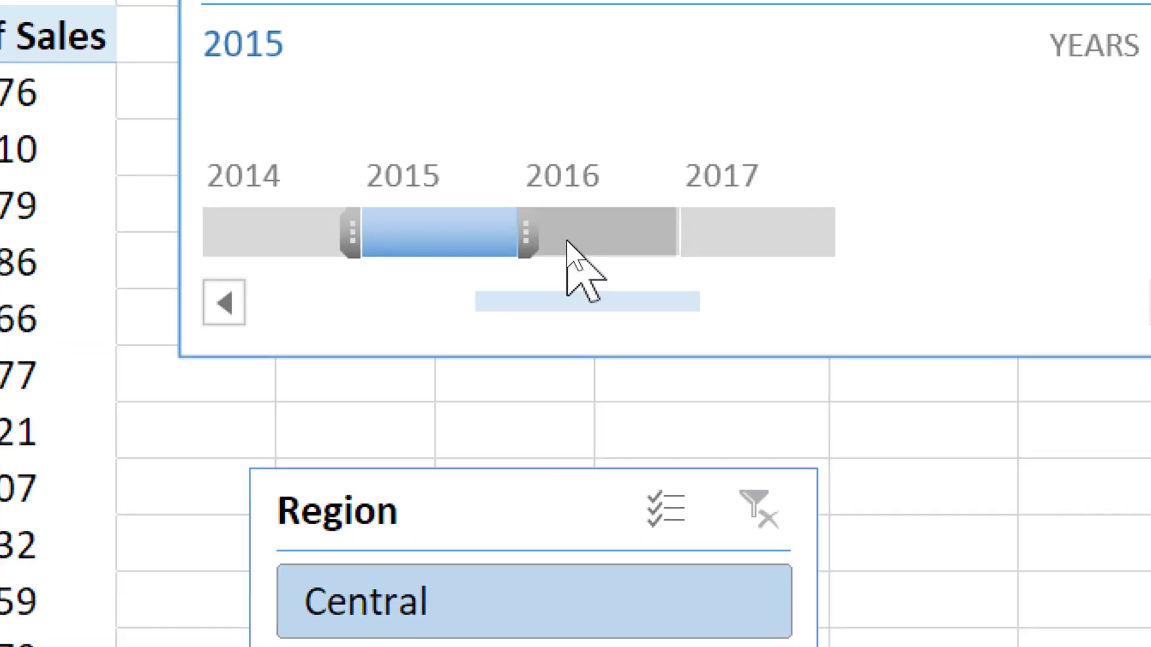
pyautogui.click(594, 240)
pyautogui.click(833, 234)
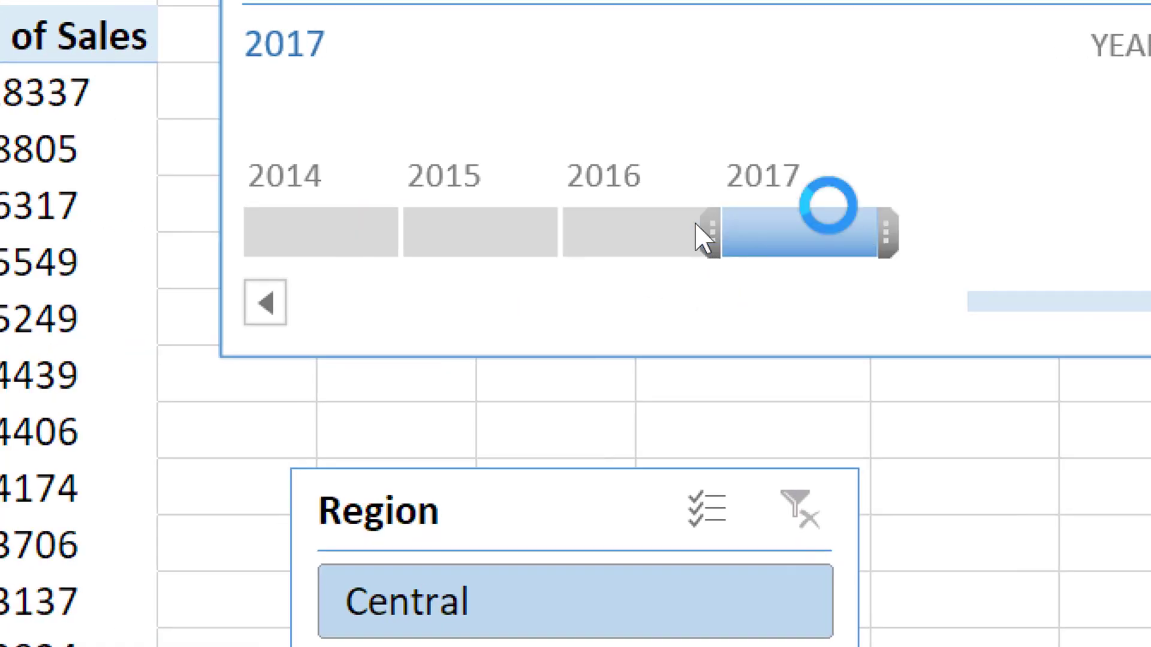